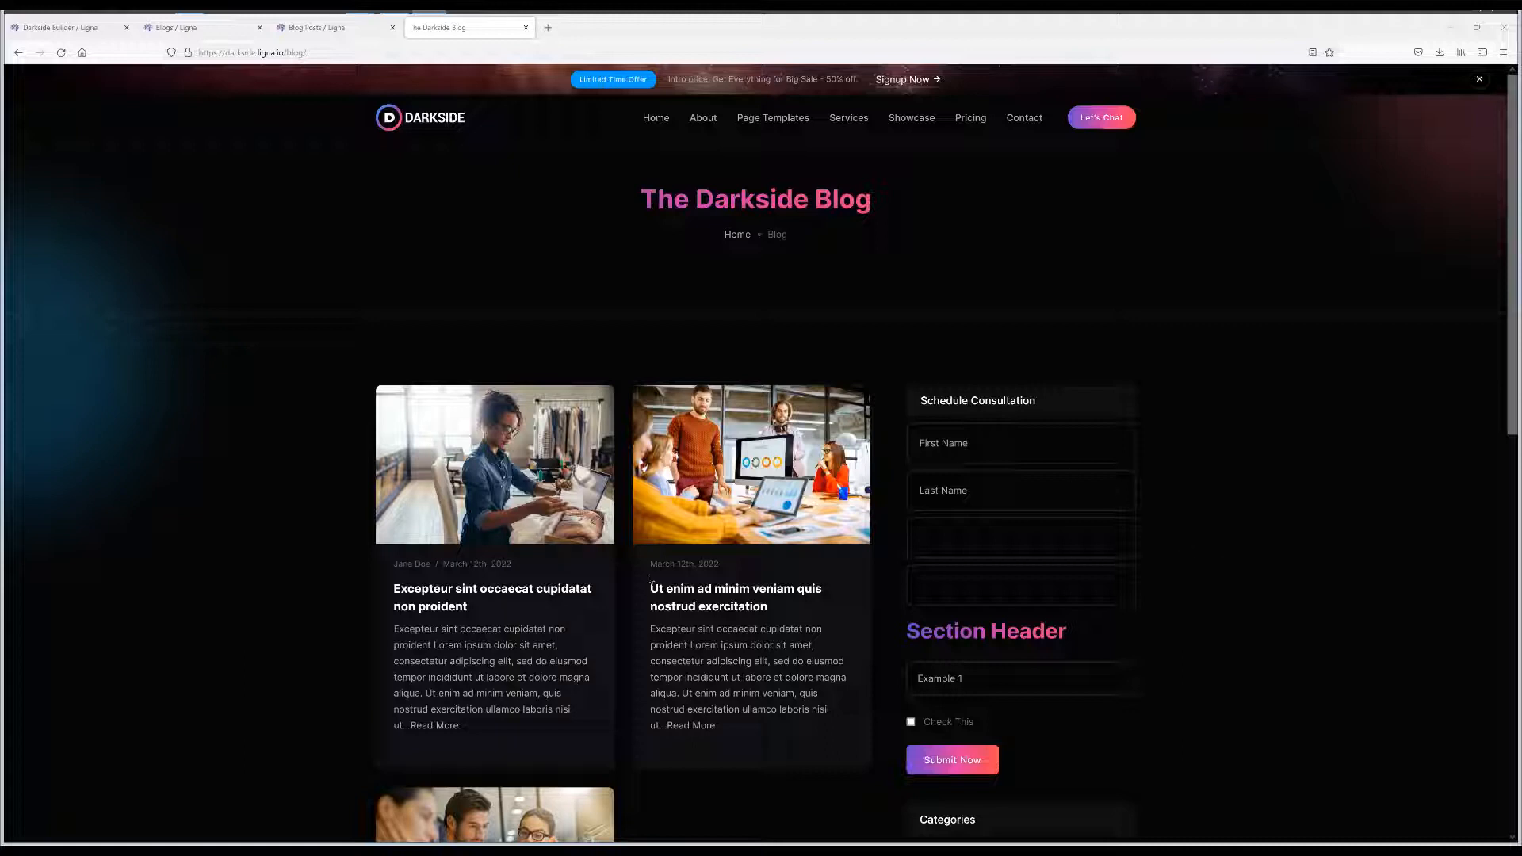
Look over the Darkside Blog page and the Startup home page down to its Our Latest News section.
scroll(481, 492, "down", 3)
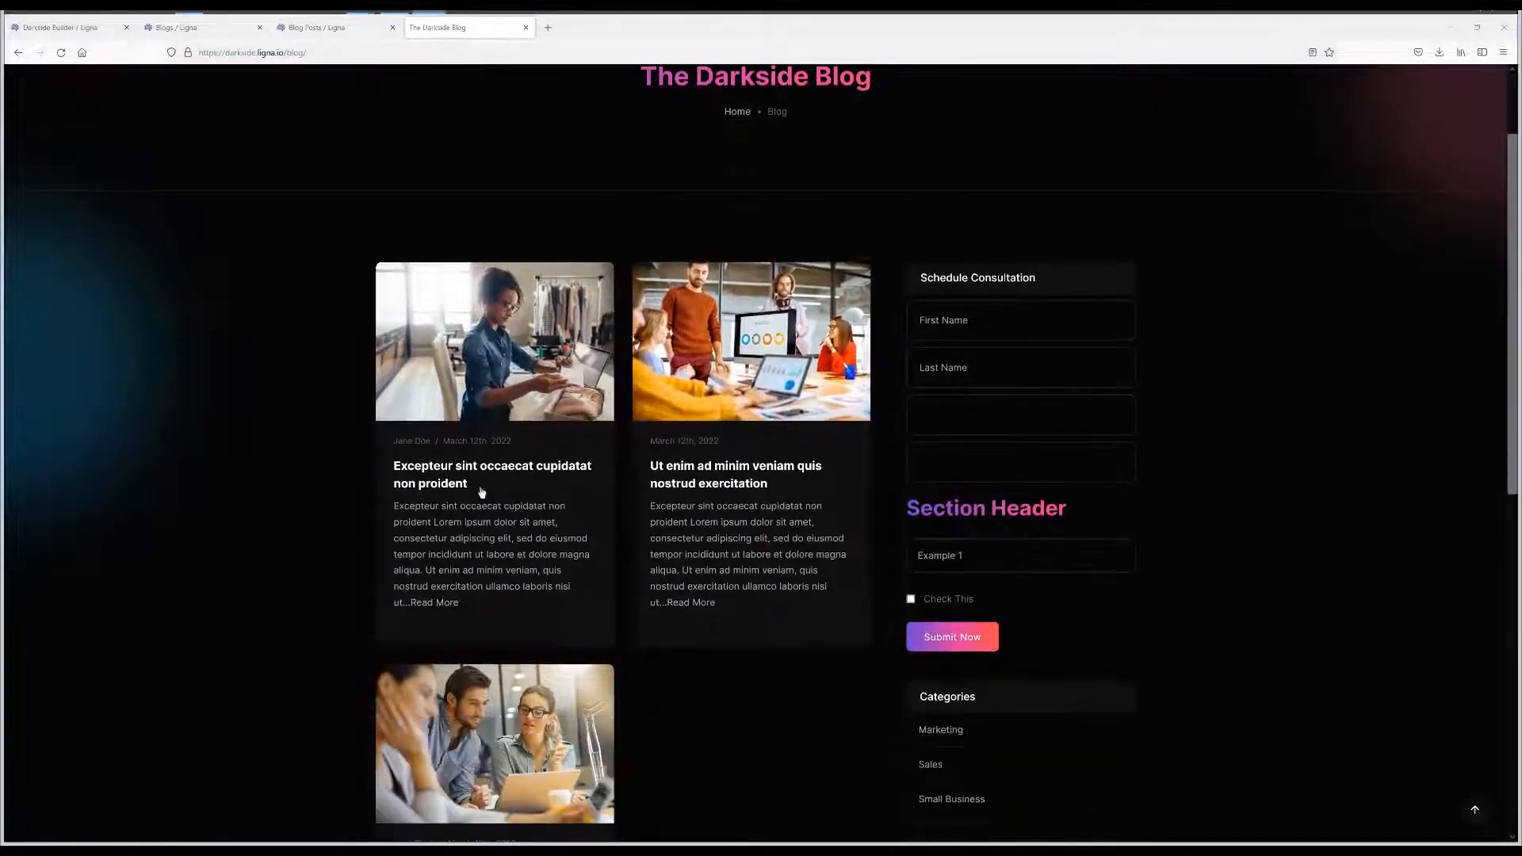
scroll(700, 254, "up", 3)
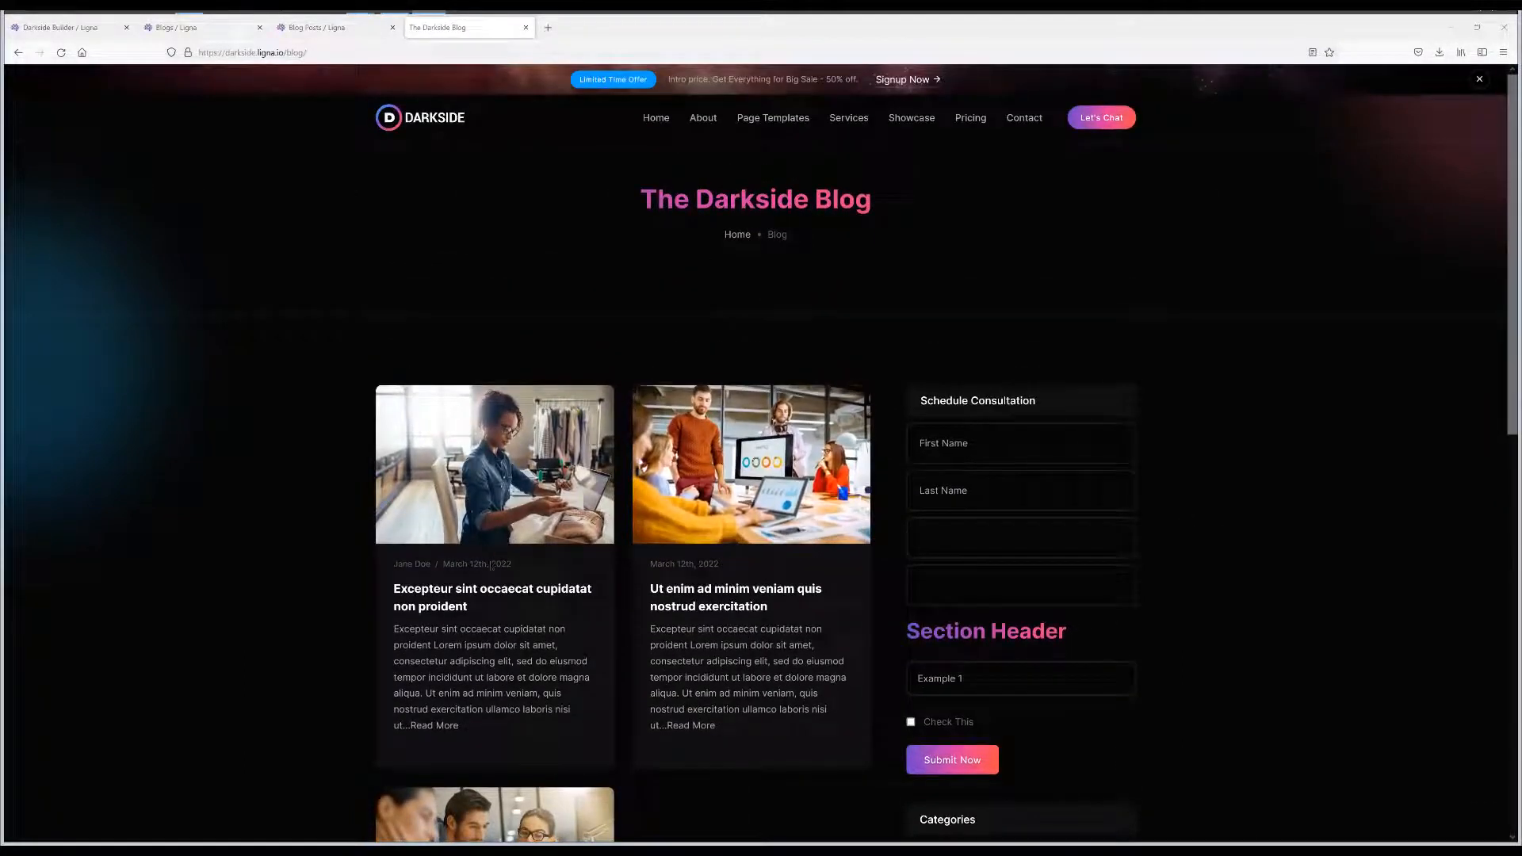
mouse_move(657, 119)
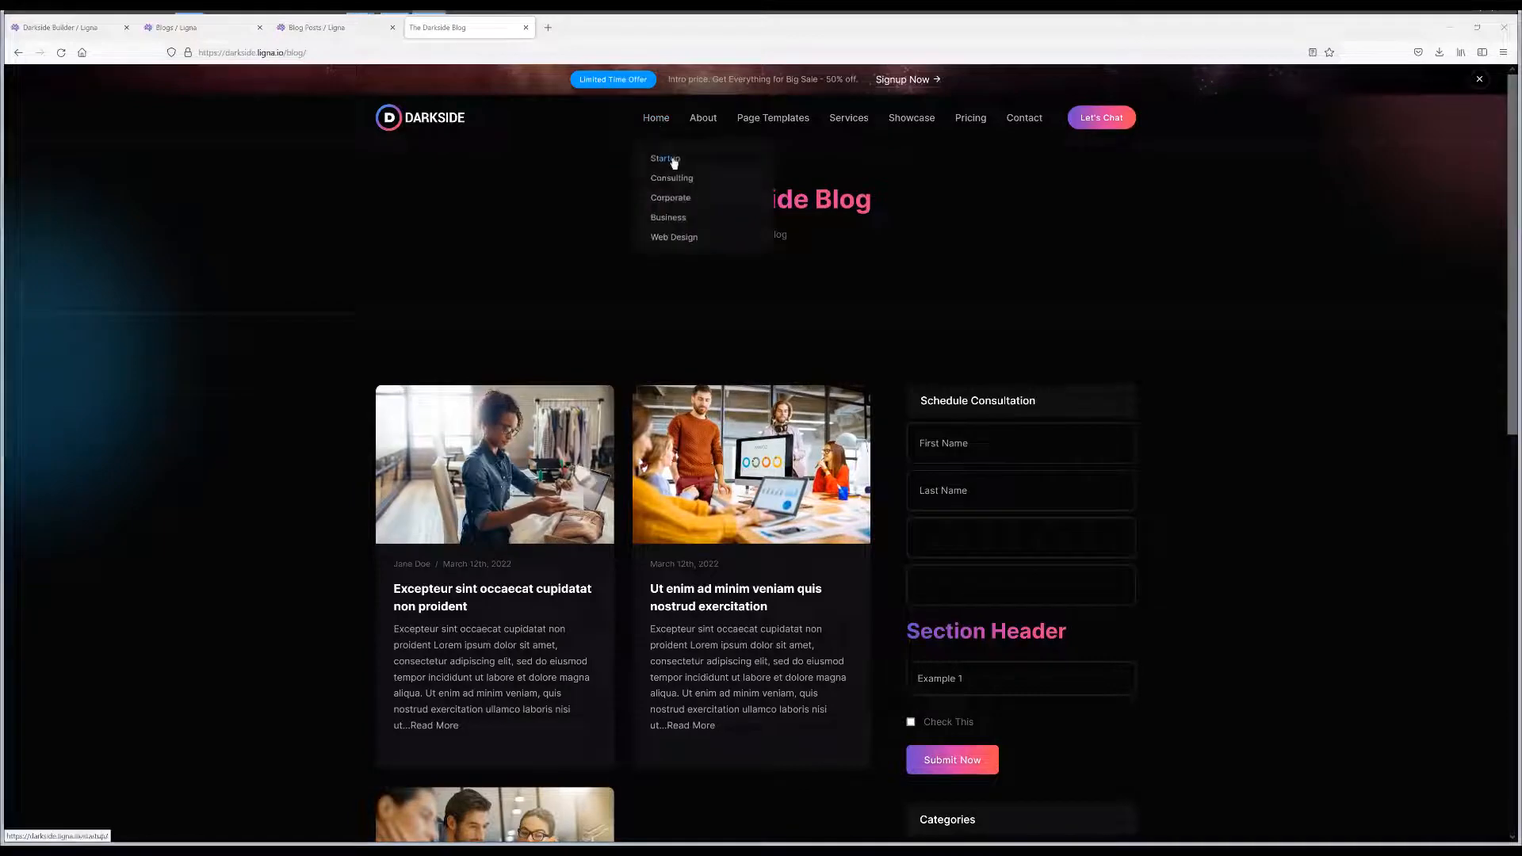
left_click(674, 162)
scroll(970, 578, "down", 10)
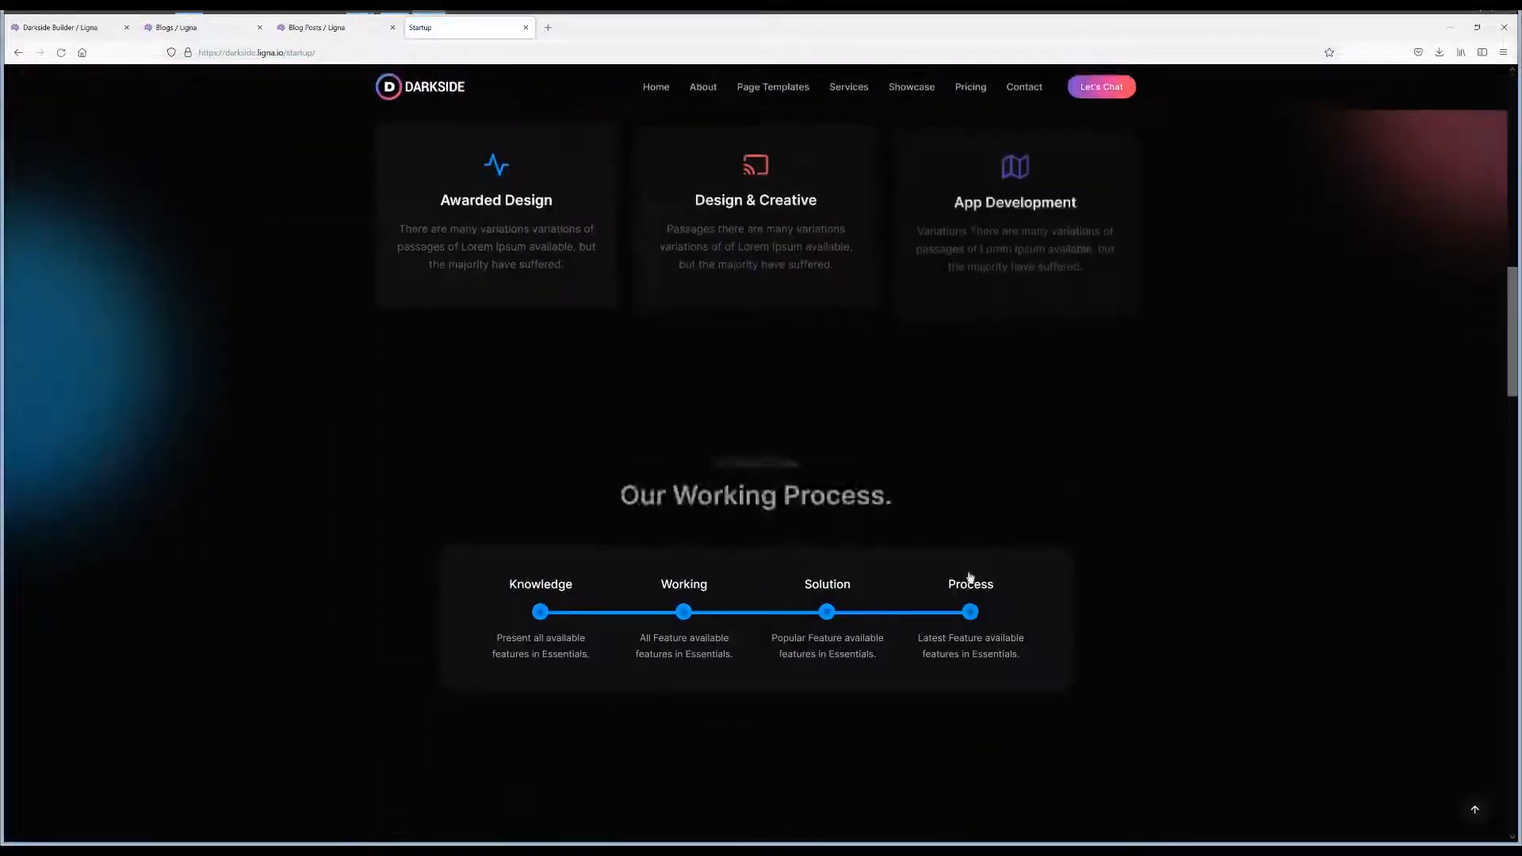
scroll(971, 578, "down", 15)
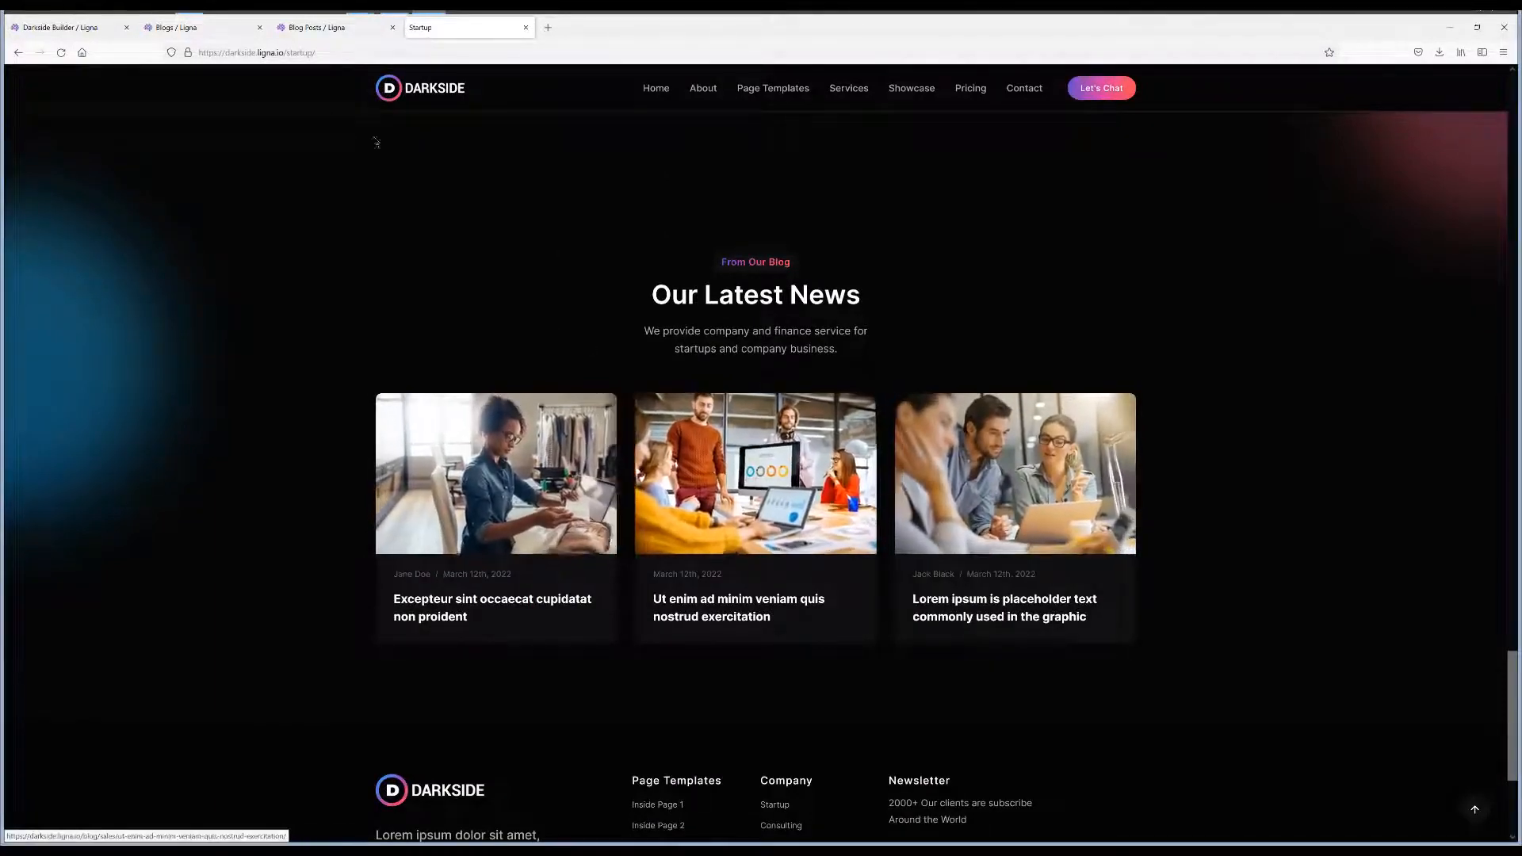
Open the post "Excepteur sint occaecat cupidatat non proident" and examine its content, consultation form, categories and tags.
left_click(495, 601)
scroll(847, 526, "down", 10)
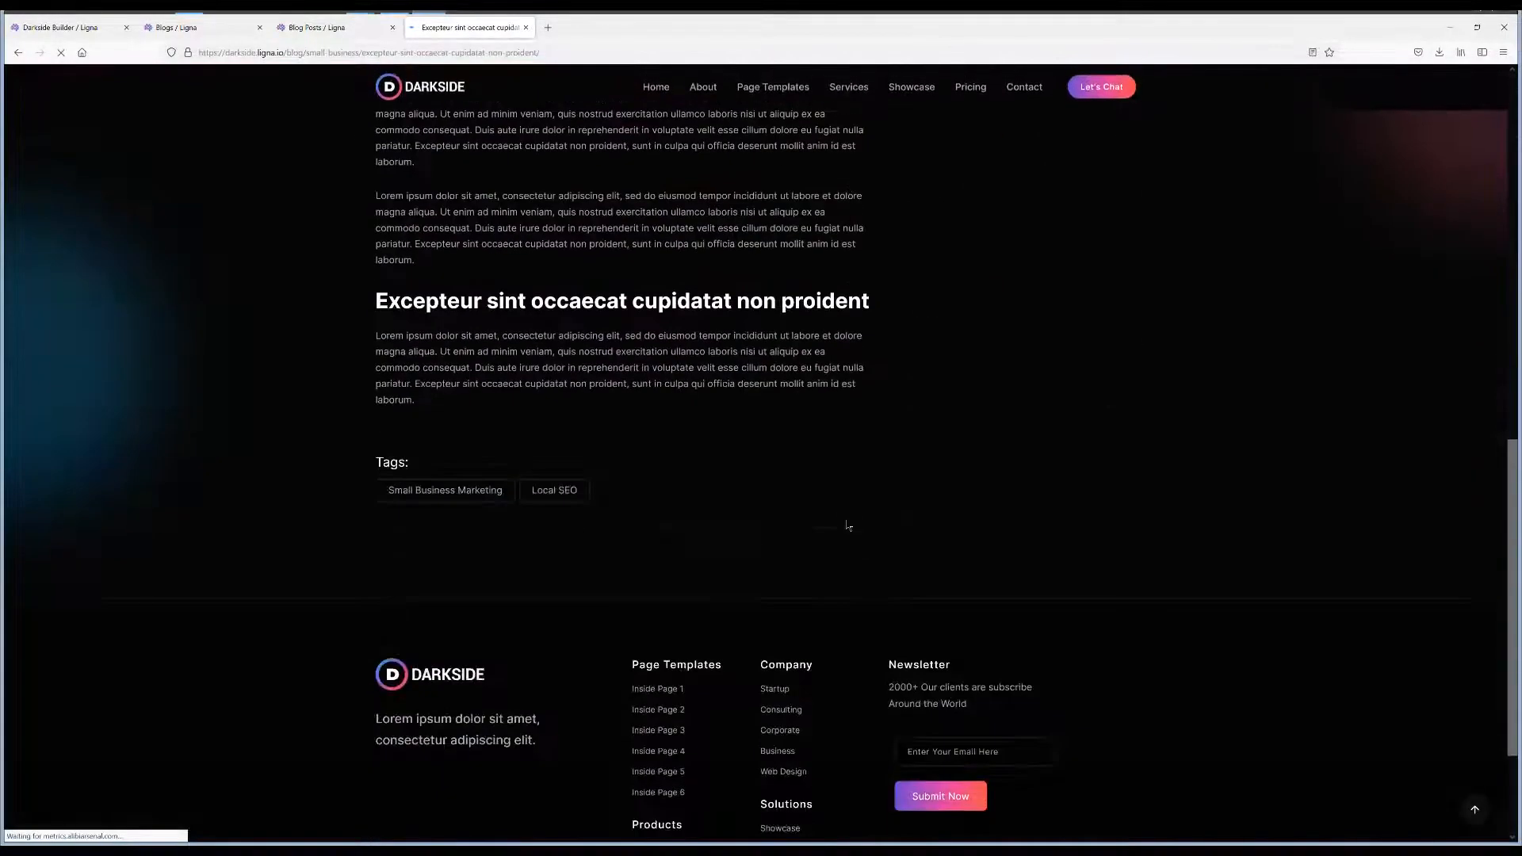
scroll(847, 526, "up", 10)
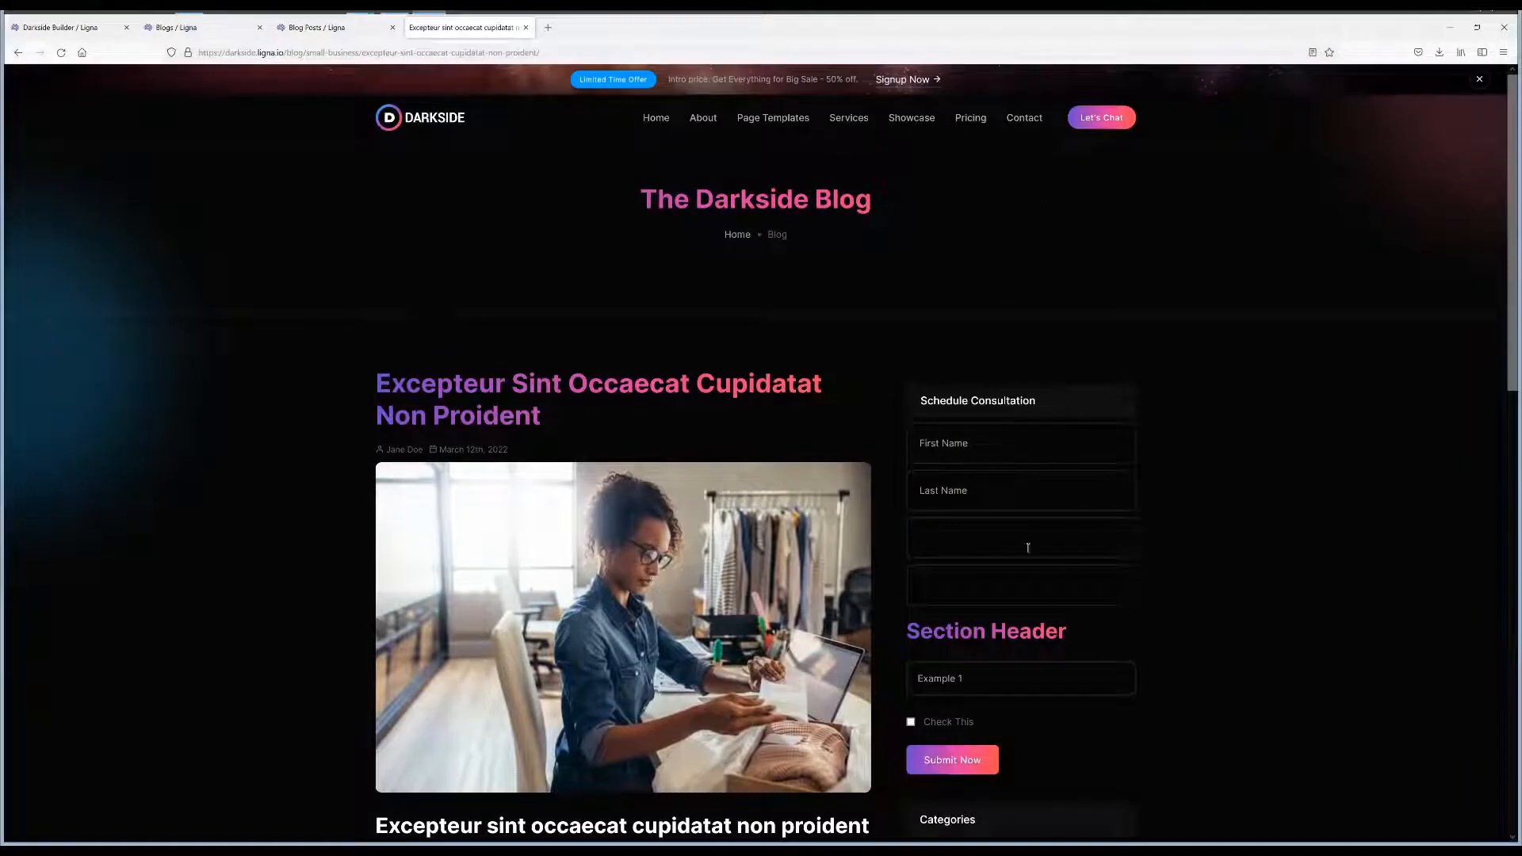
scroll(996, 690, "down", 3)
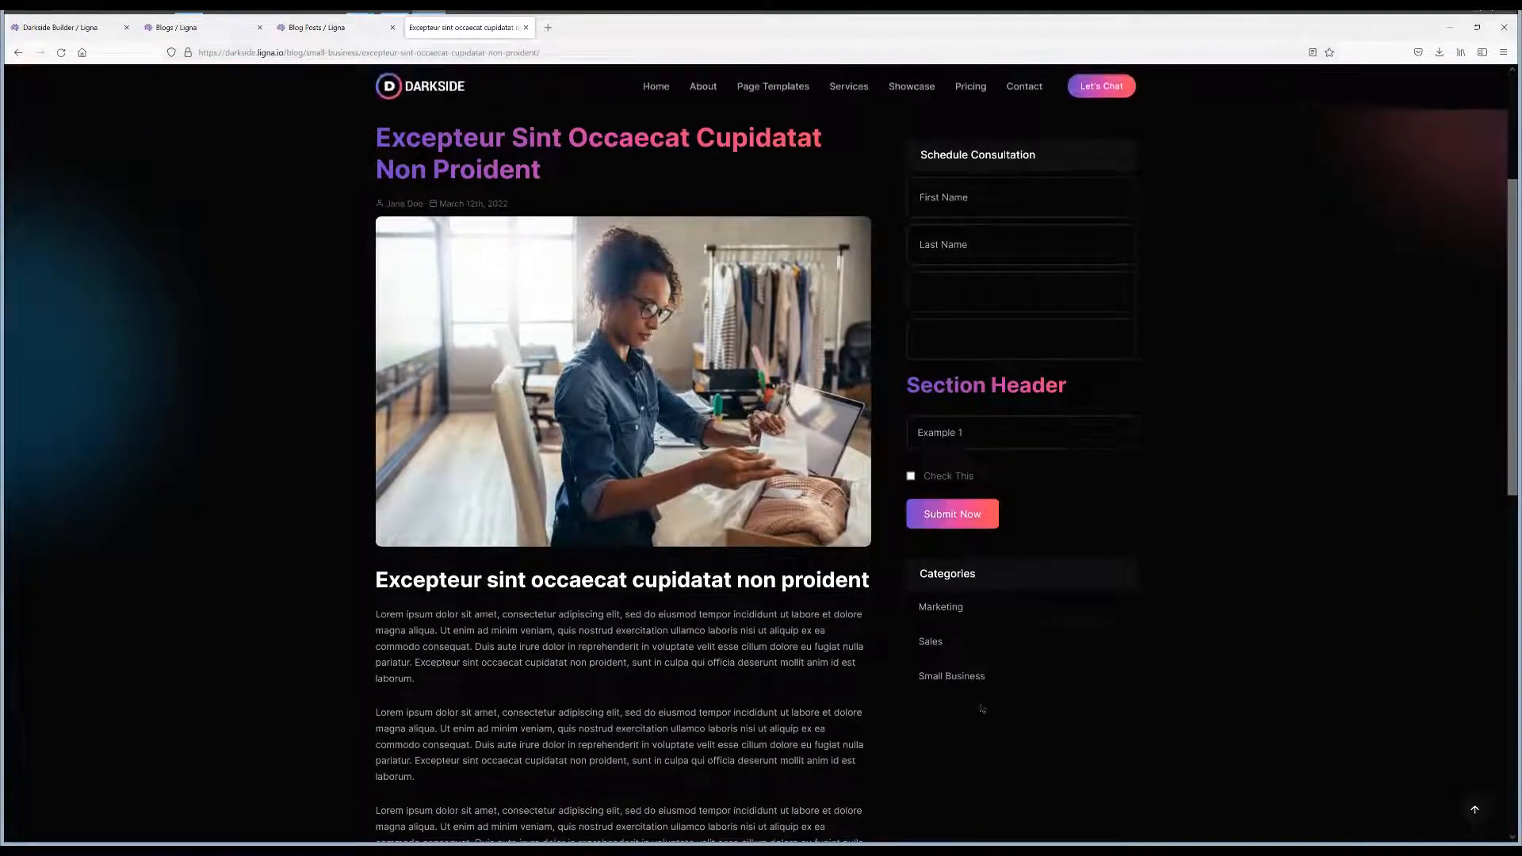
scroll(981, 708, "down", 5)
scroll(1022, 762, "down", 4)
scroll(1031, 775, "up", 5)
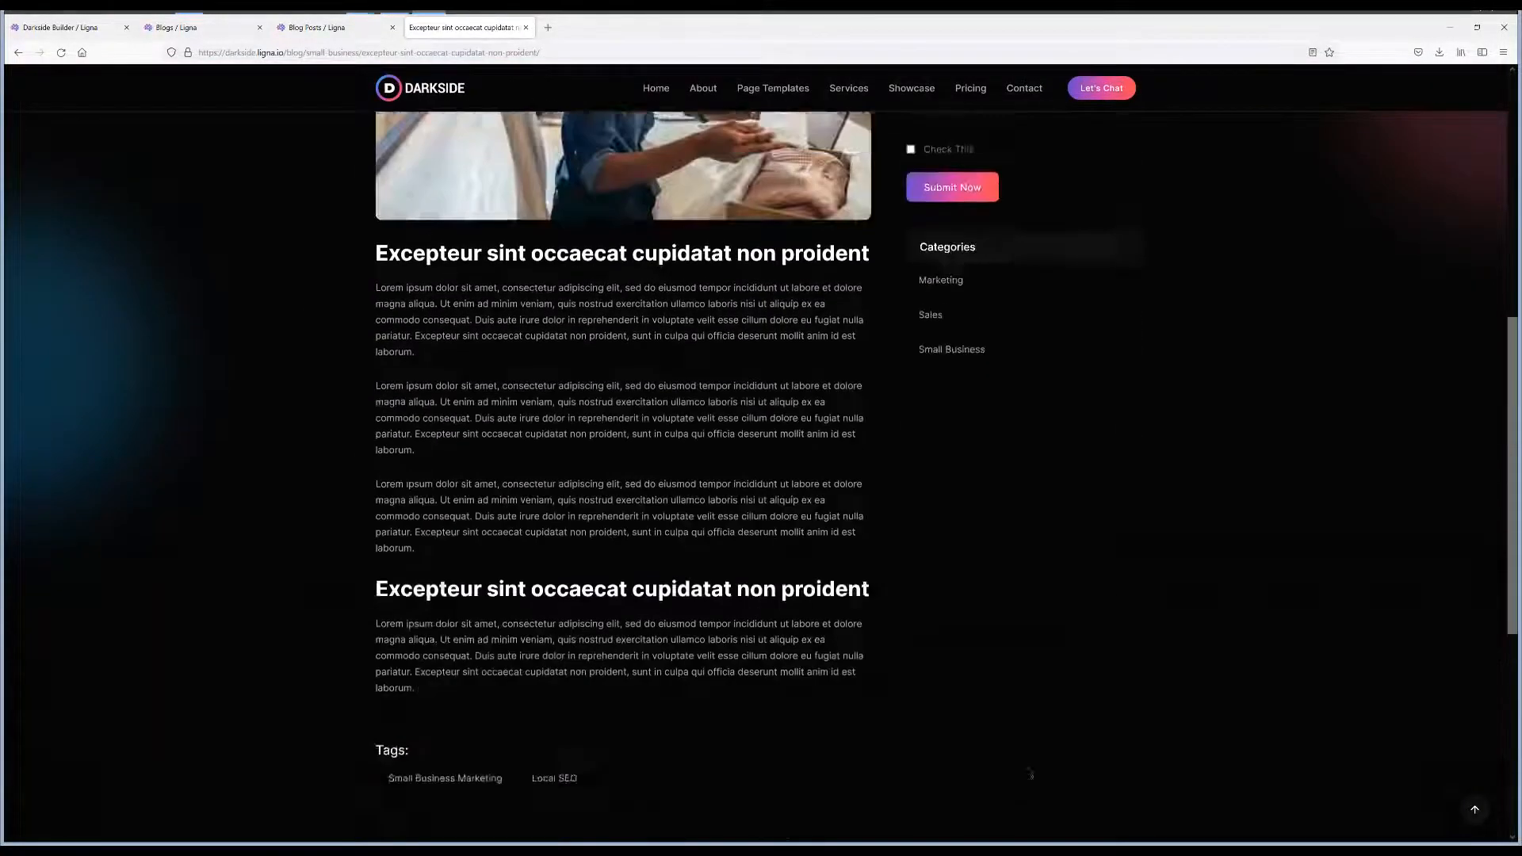
scroll(1031, 776, "up", 8)
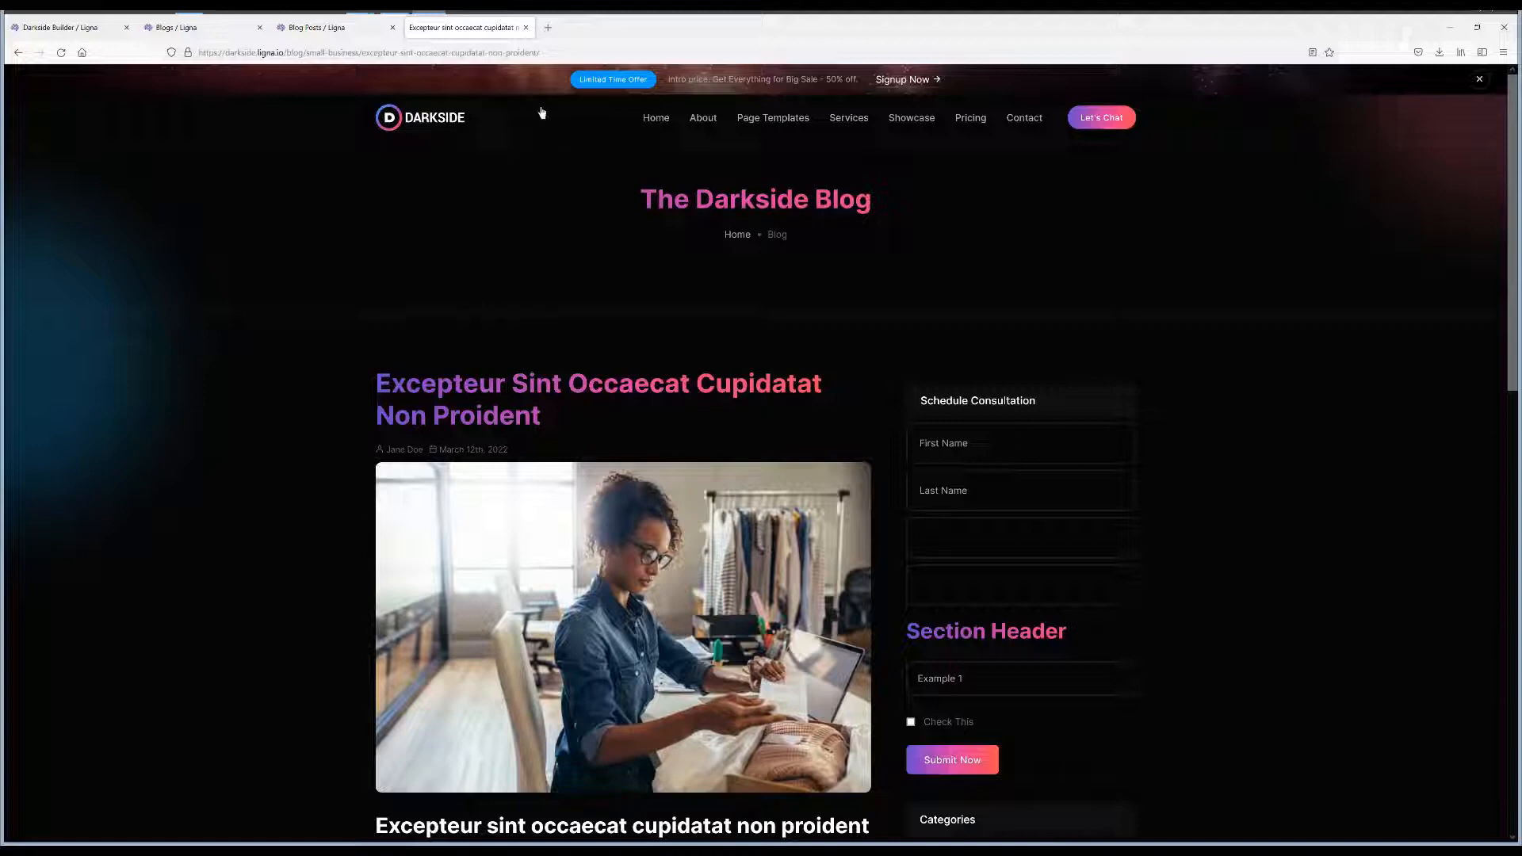
Switch to the Ligna Blogs list.
left_click(174, 27)
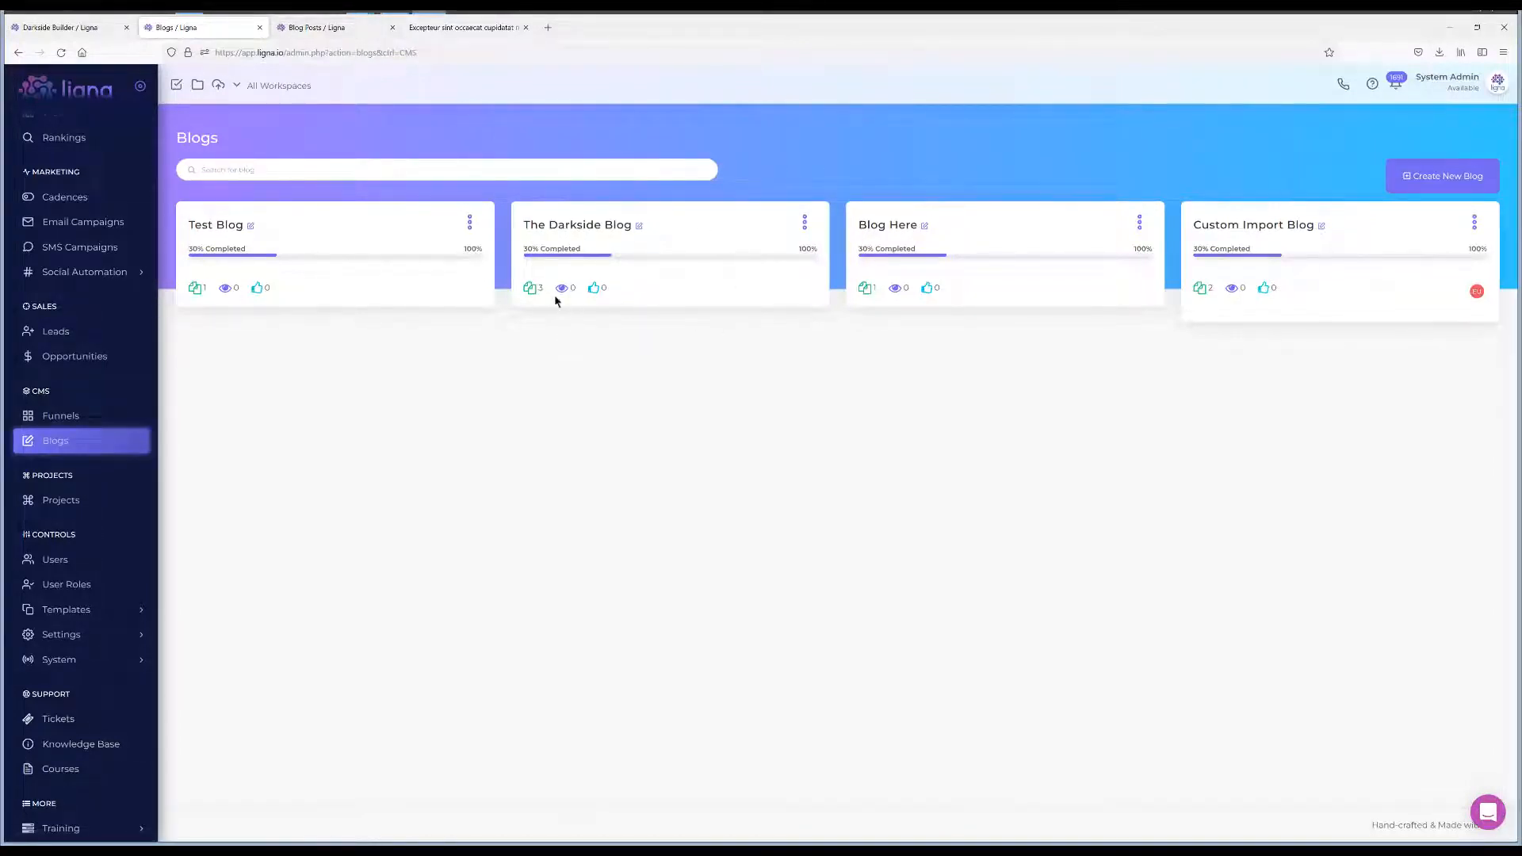
left_click(1398, 184)
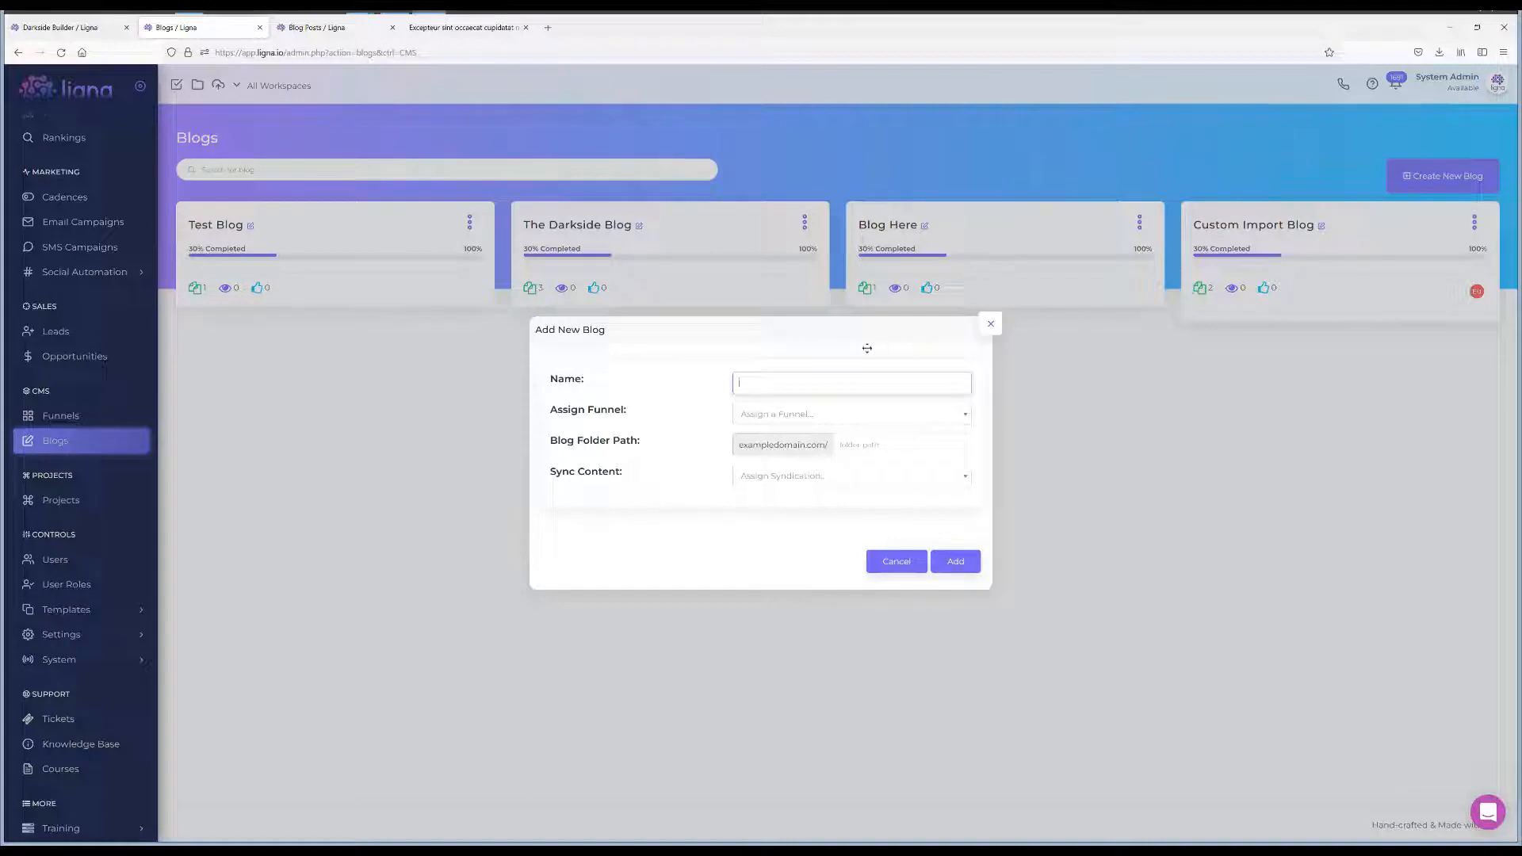
left_click(775, 416)
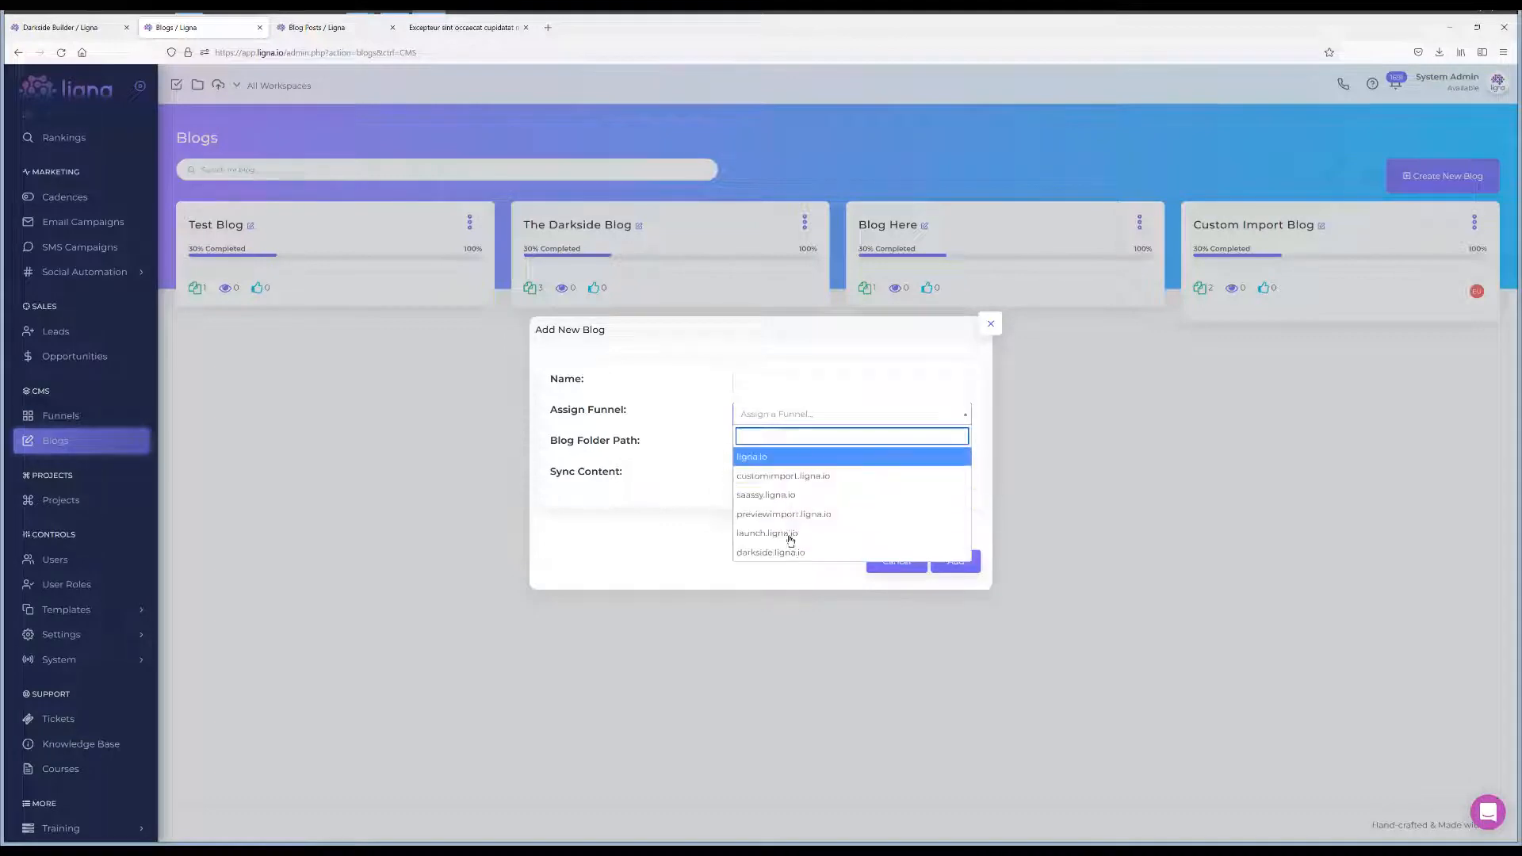
left_click(783, 559)
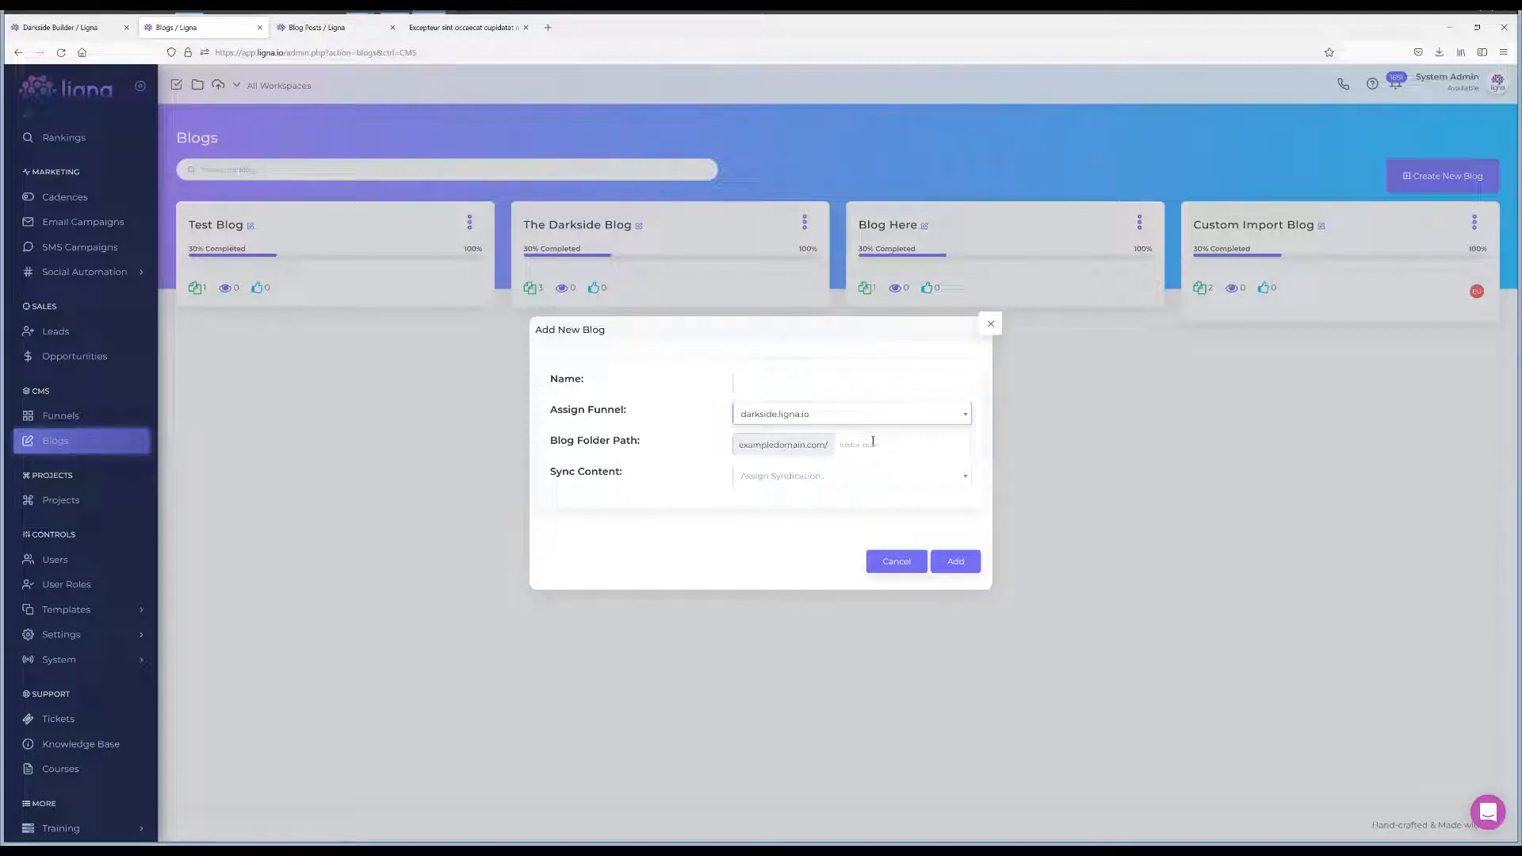
left_click(991, 325)
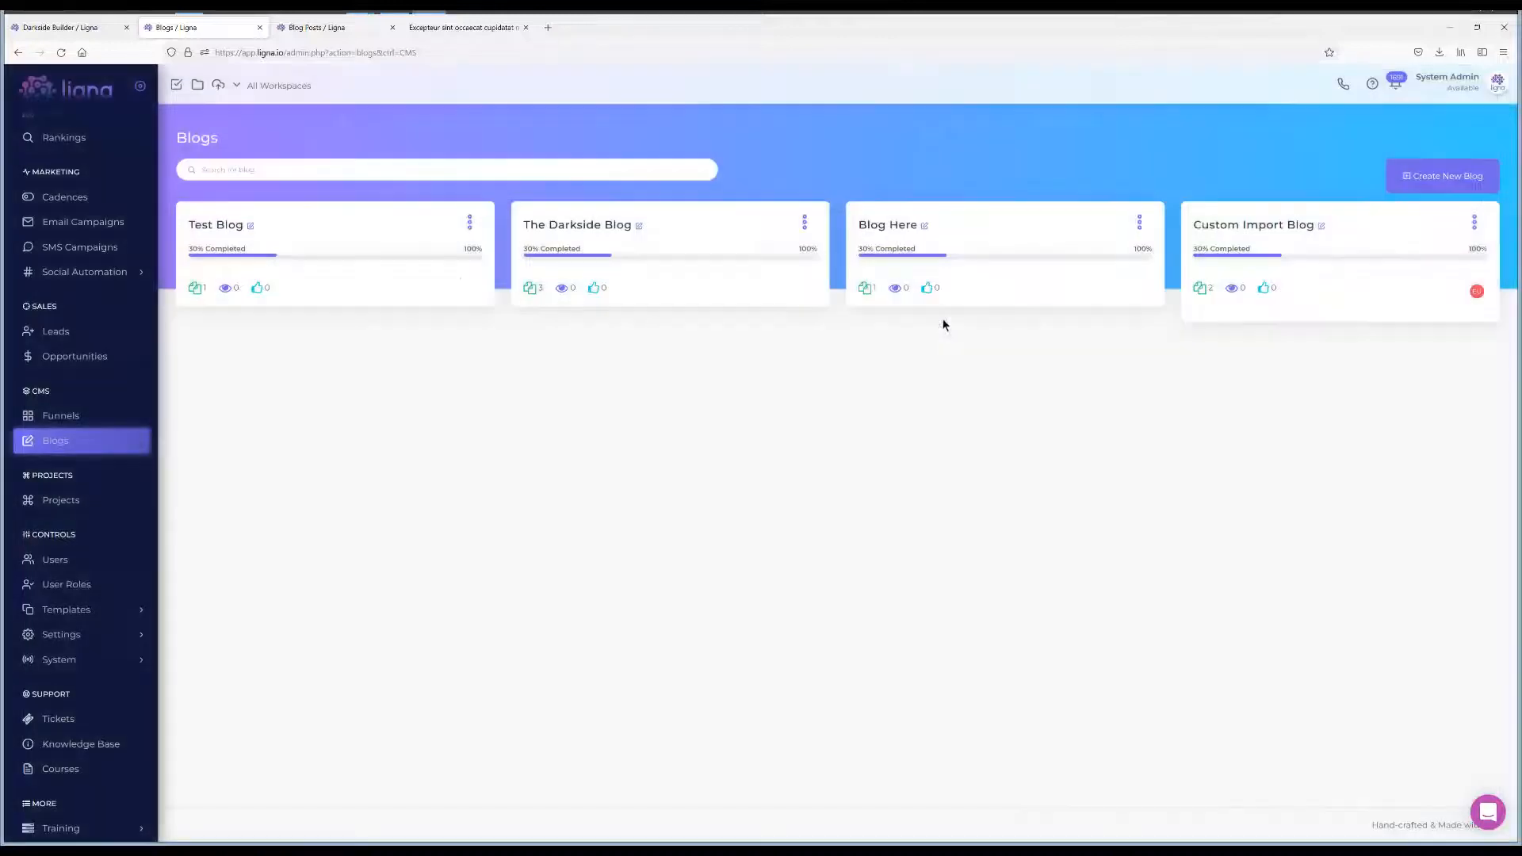
Open the Test Blog in the builder and examine its title, blog feed placeholder, consultation form and categories widget.
left_click(470, 223)
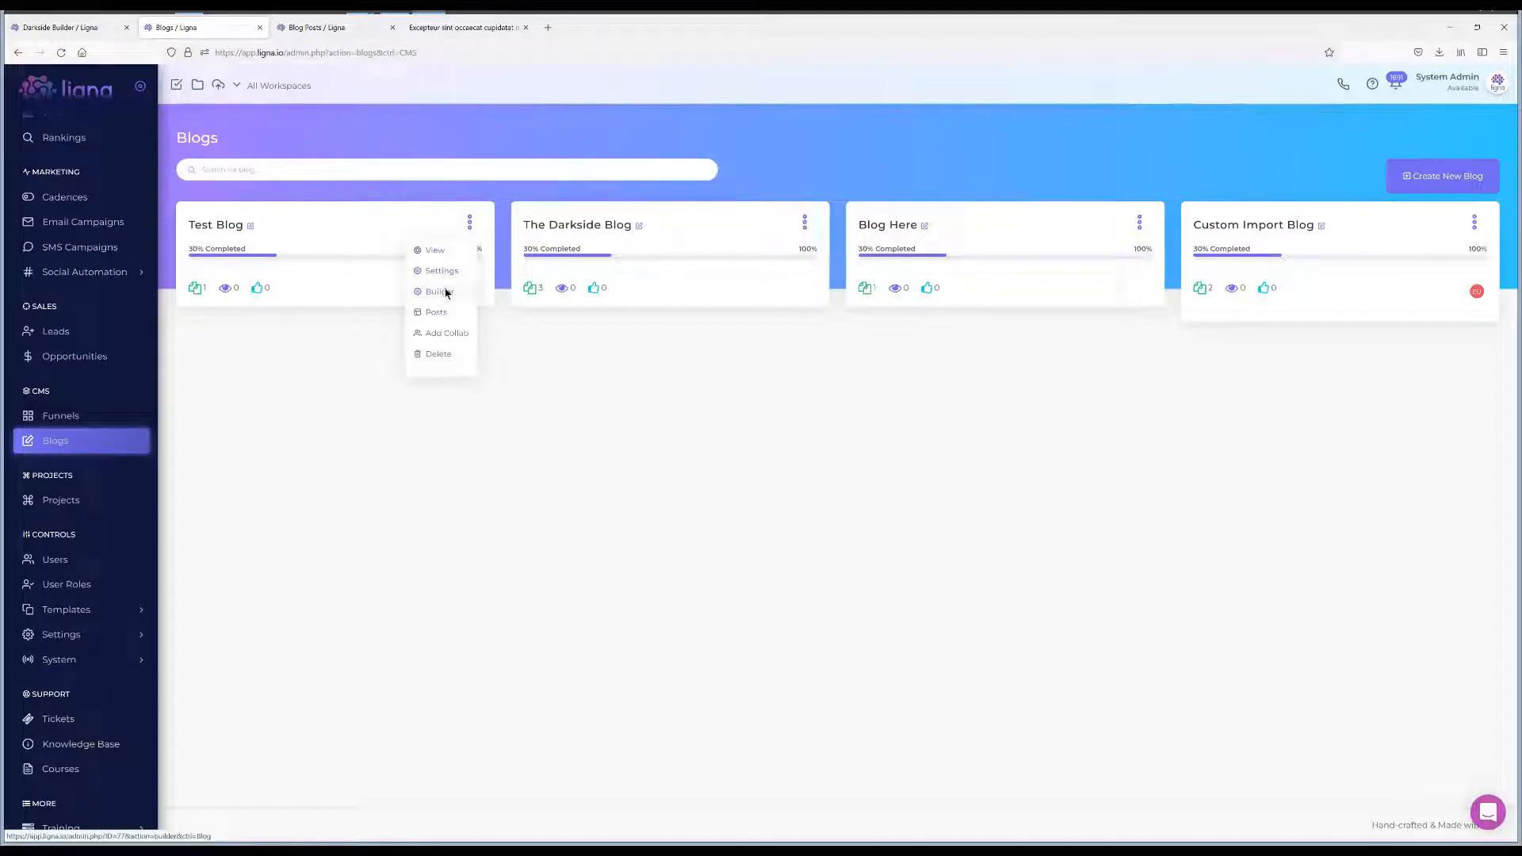
left_click(446, 293)
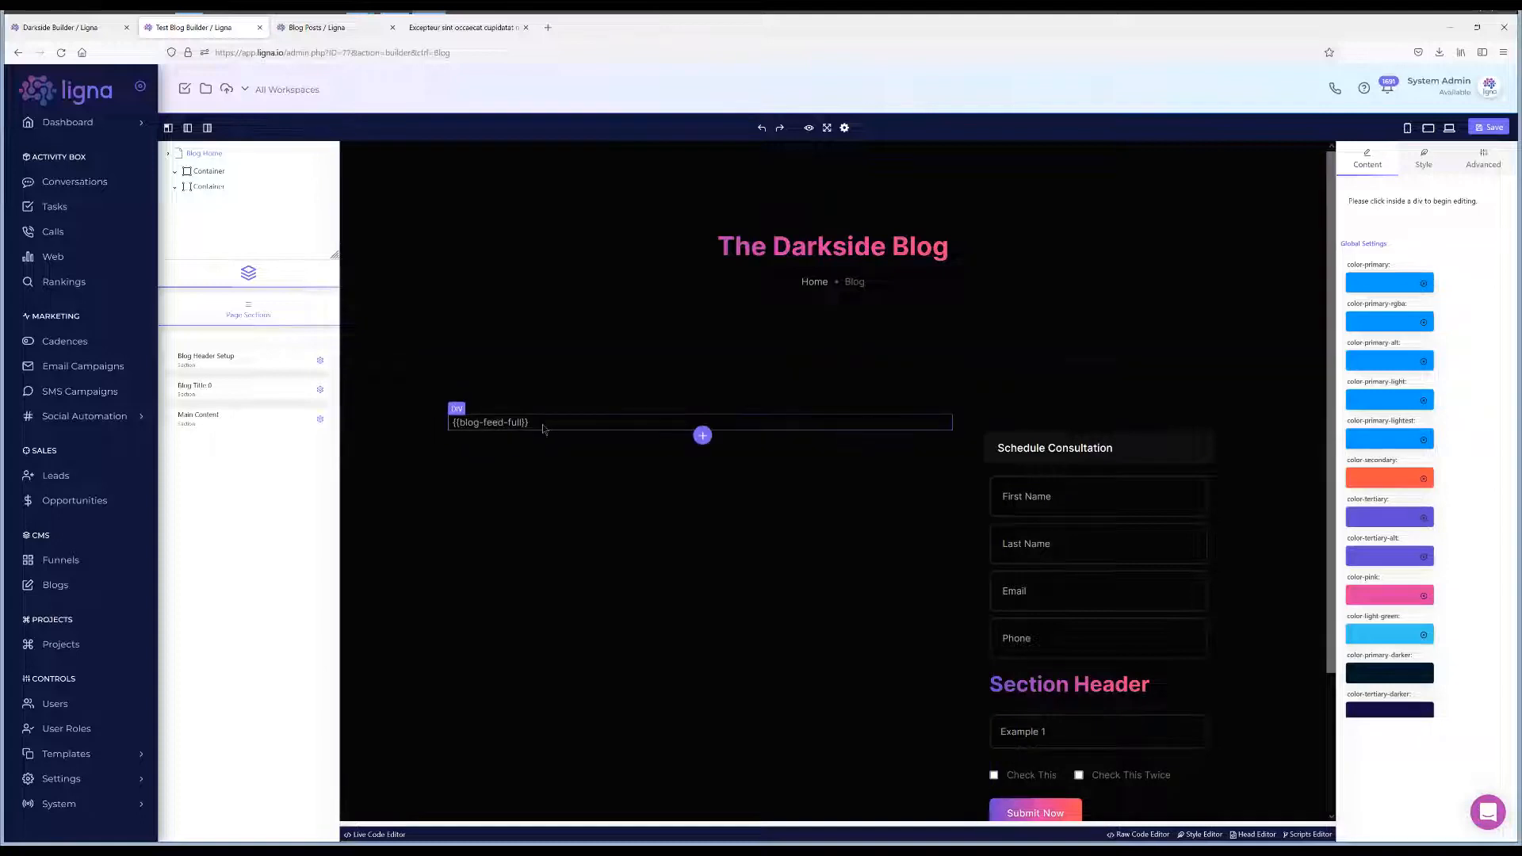
scroll(839, 472, "down", 2)
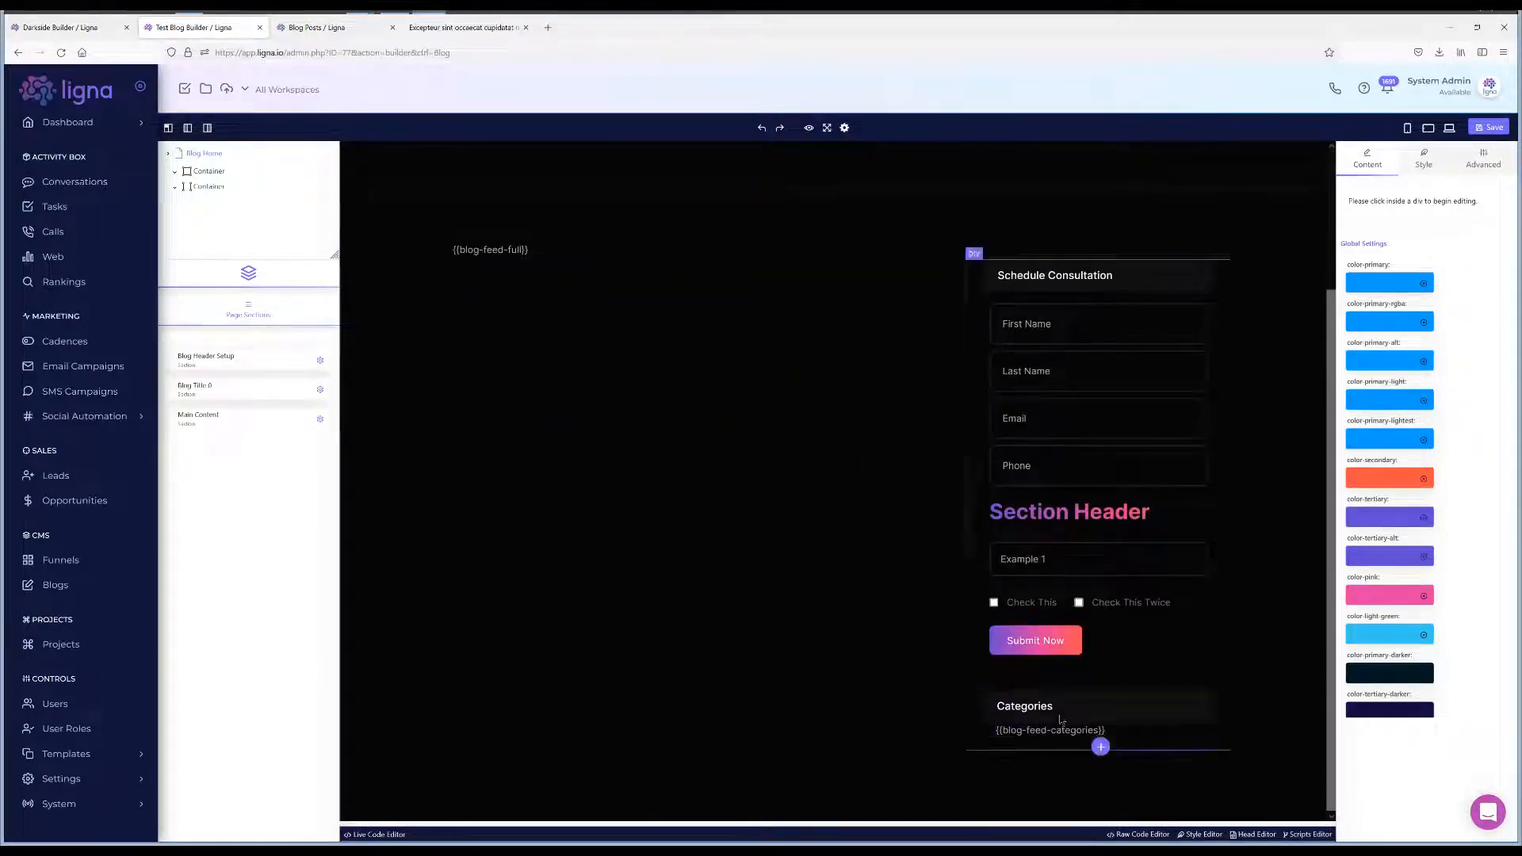
scroll(702, 462, "up", 2)
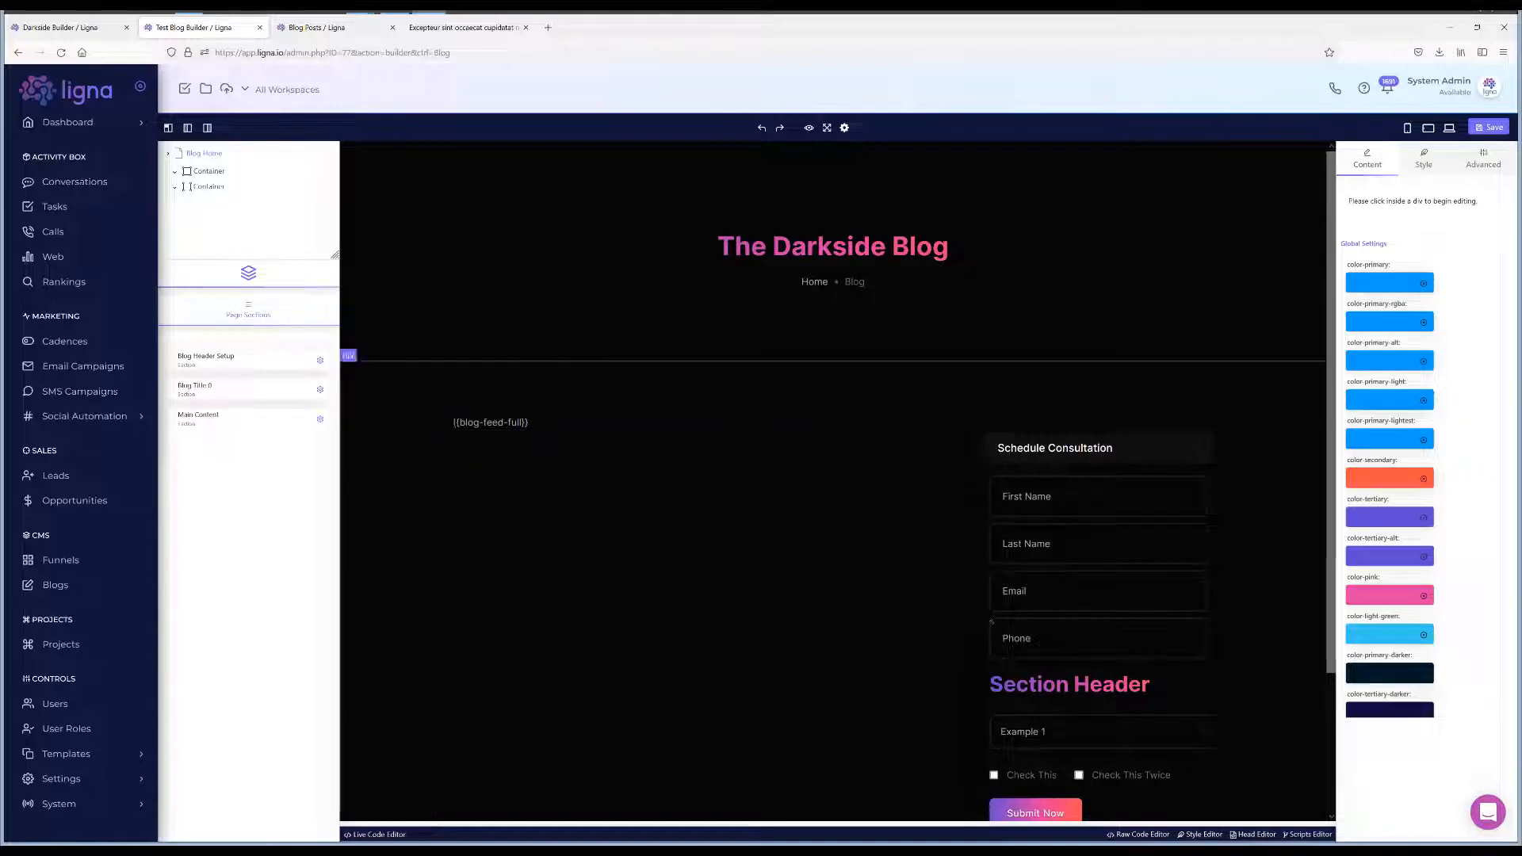
scroll(1047, 619, "down", 2)
scroll(1048, 627, "up", 2)
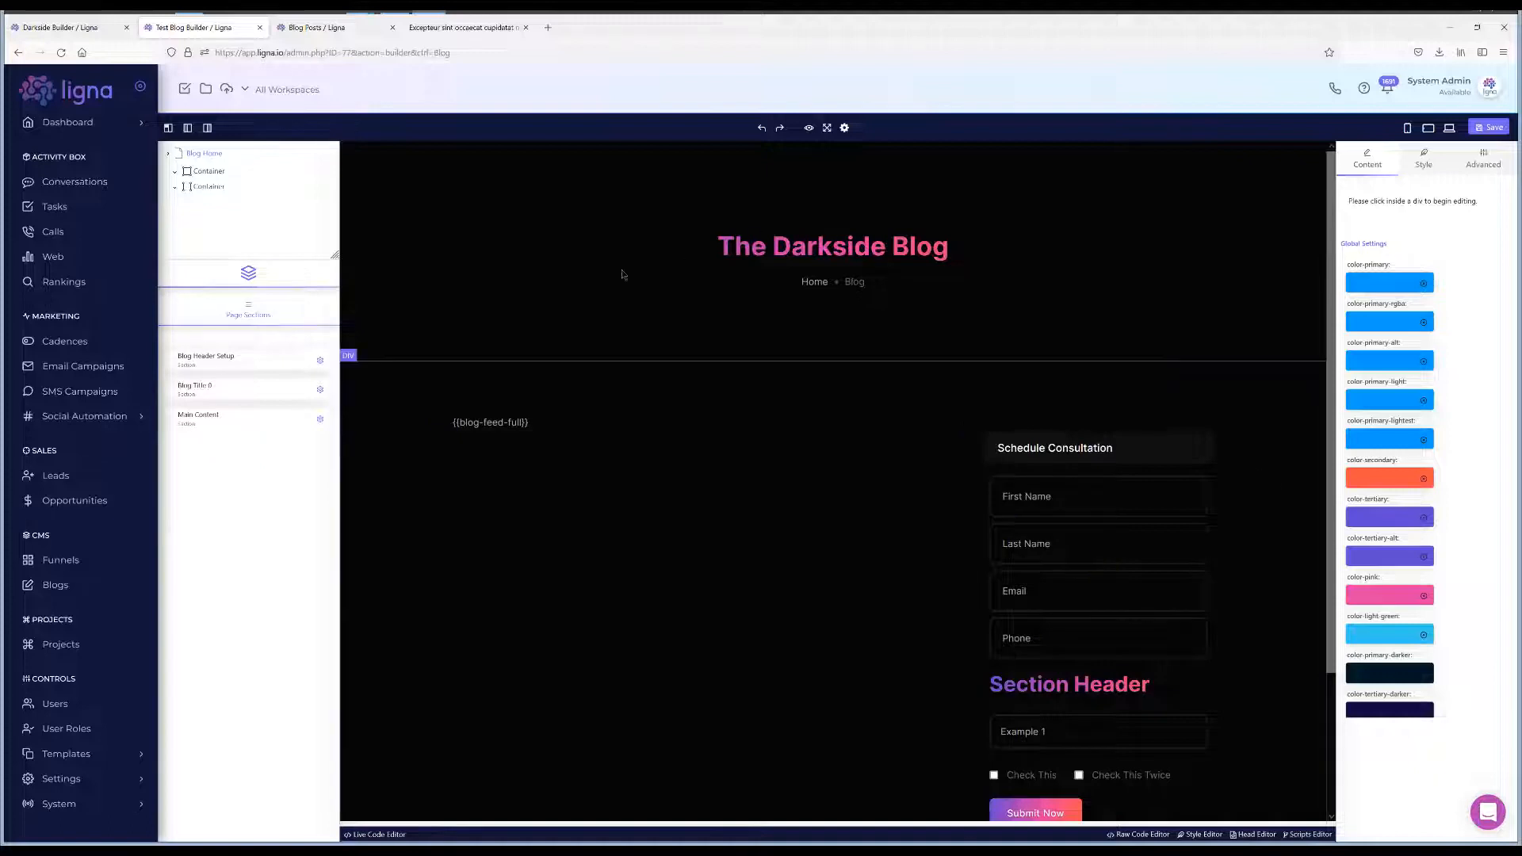
scroll(936, 621, "down", 2)
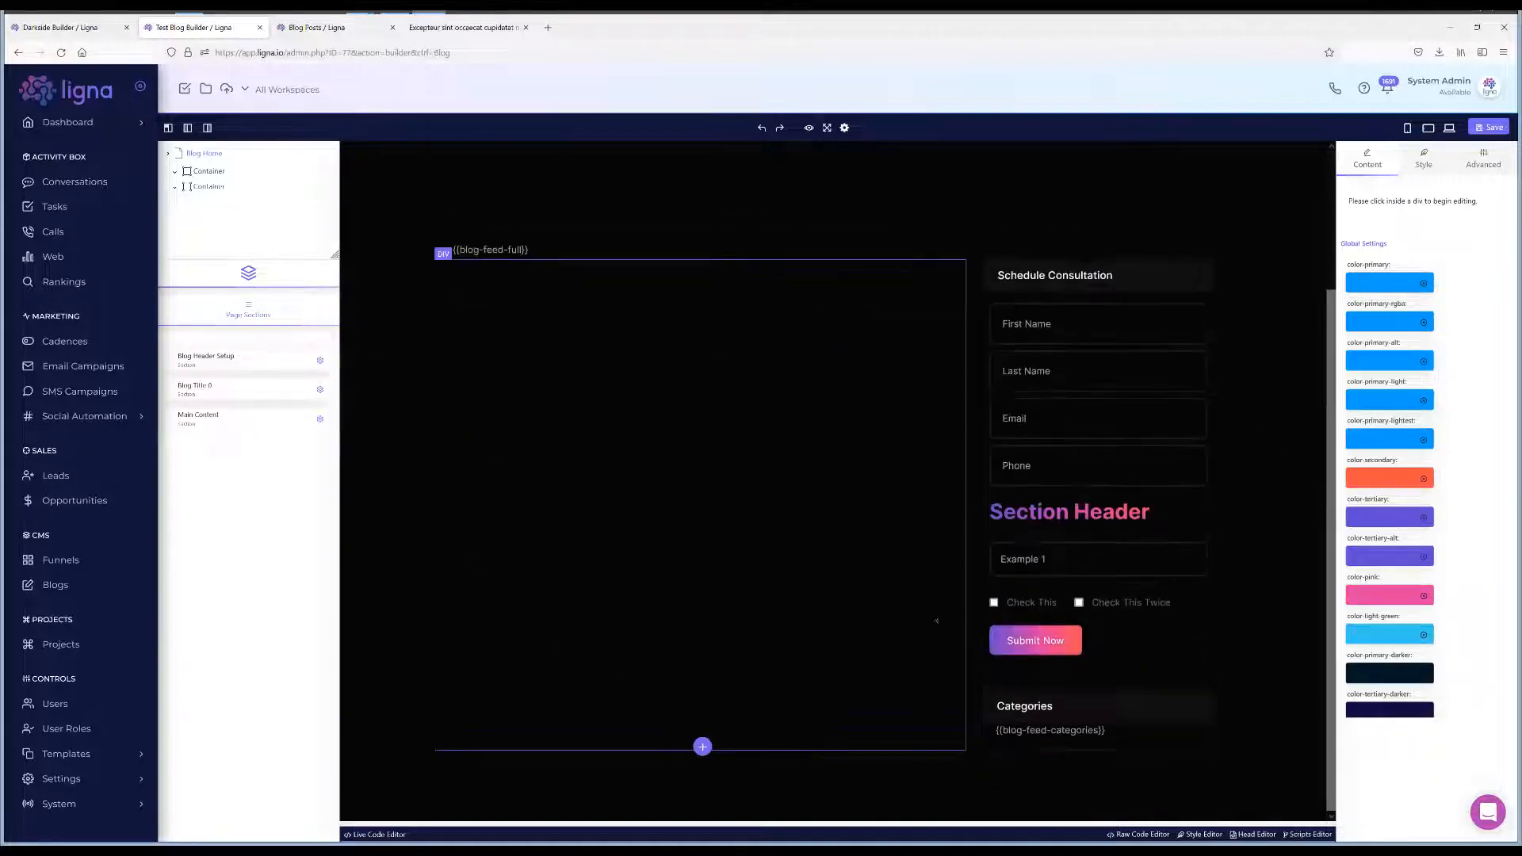
scroll(927, 628, "up", 2)
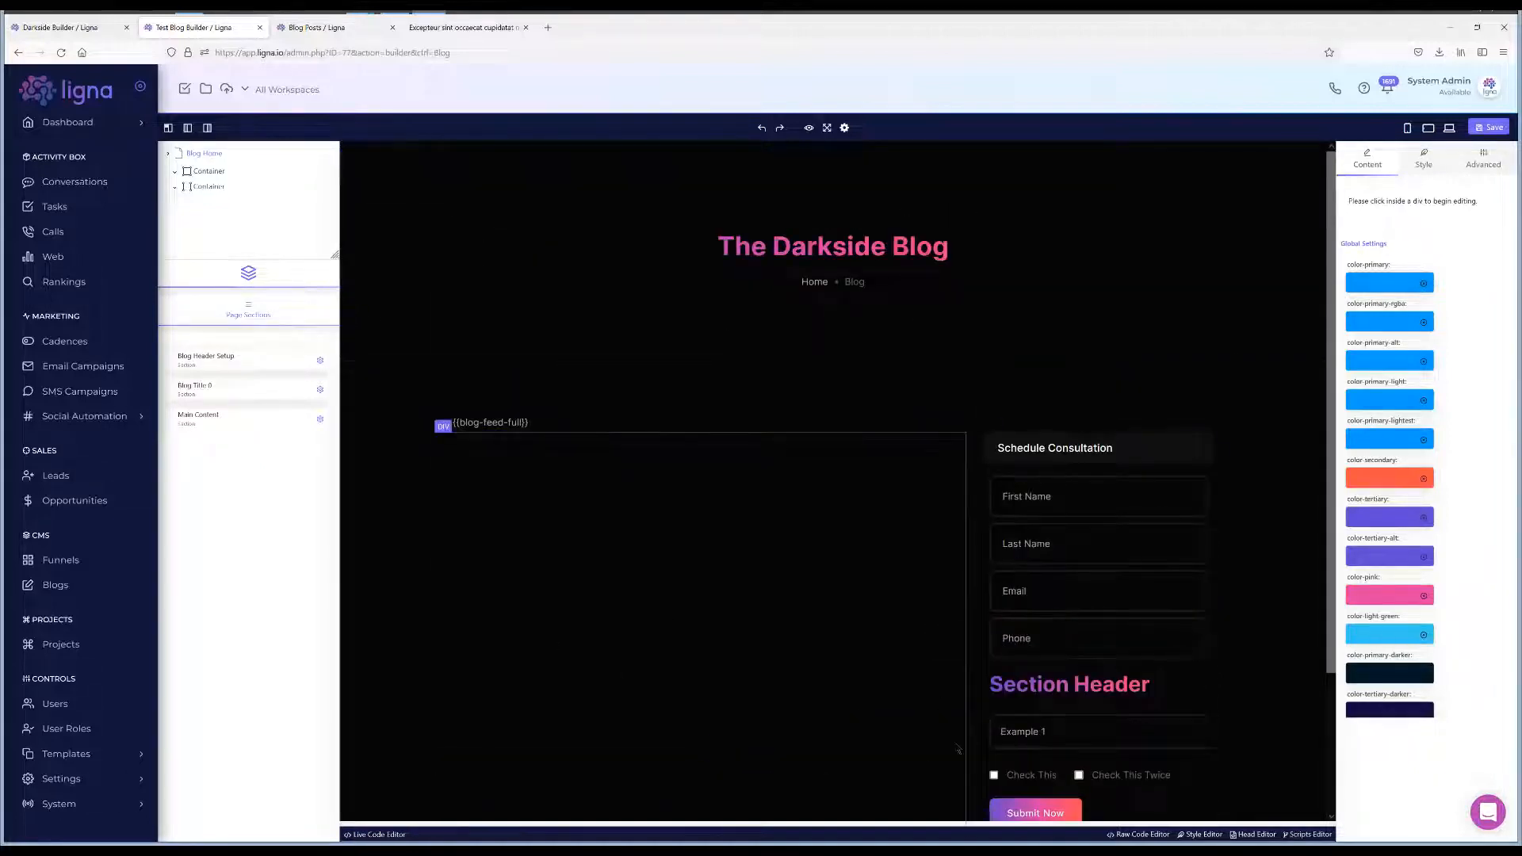
scroll(958, 748, "down", 2)
scroll(971, 650, "up", 2)
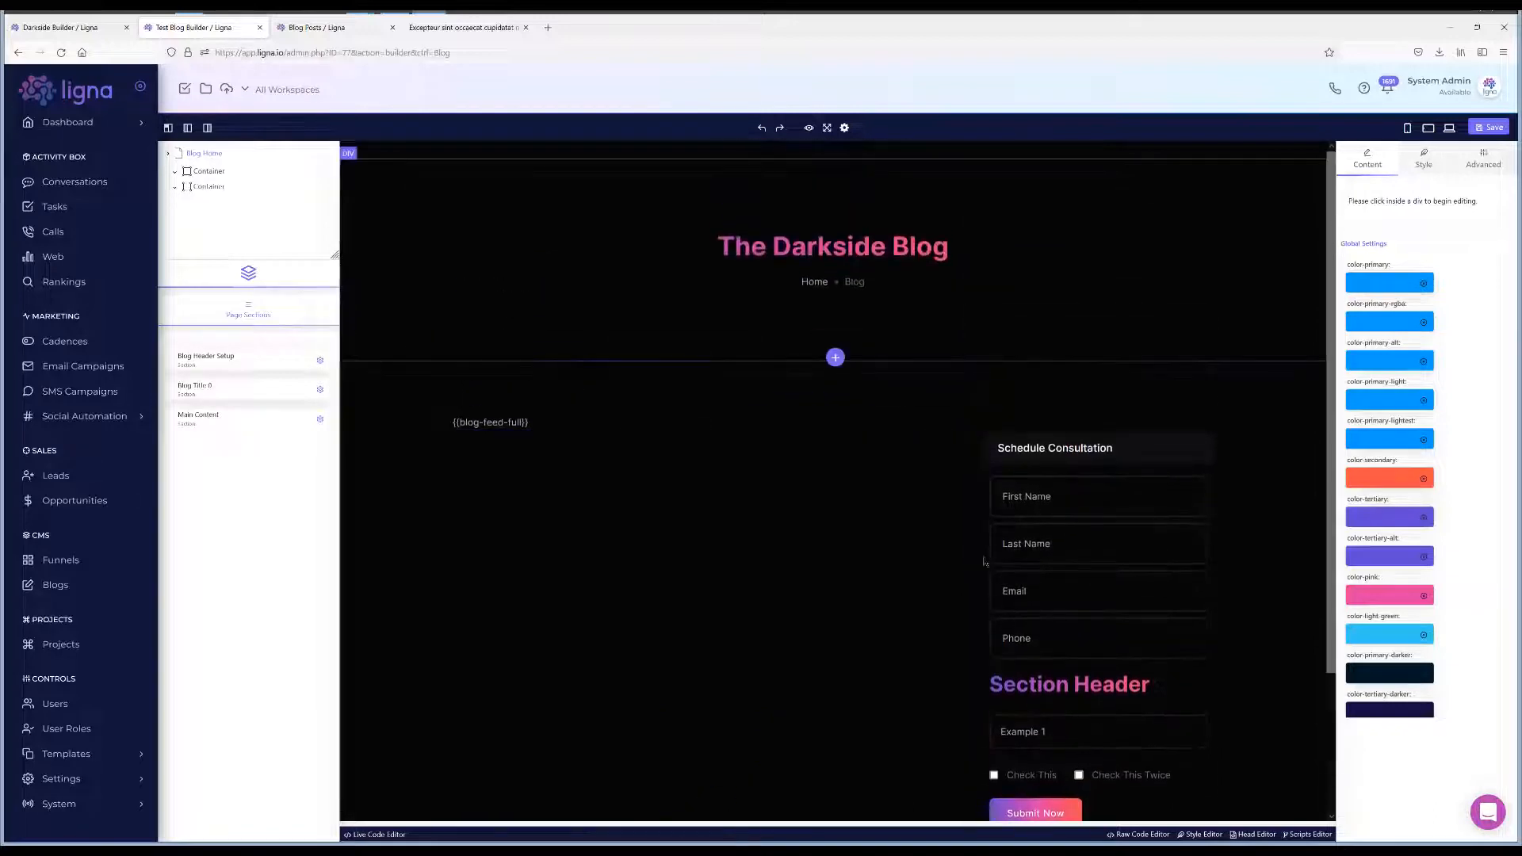
scroll(1073, 554, "down", 1)
scroll(1152, 444, "up", 1)
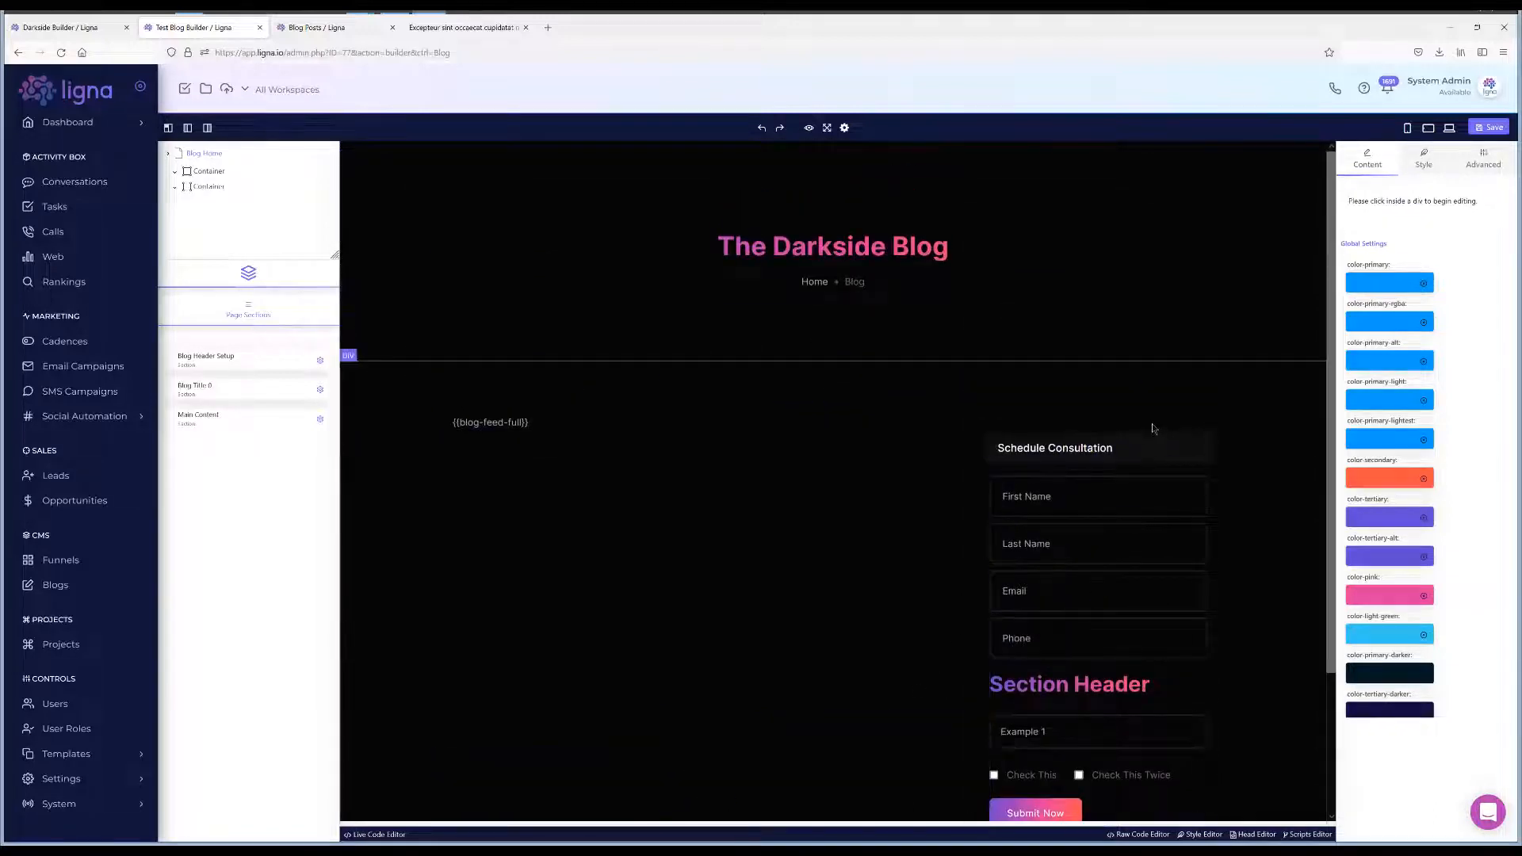
Try Schedule Demo as the data form under Schedule Consultation and settle on Sample Data Form.
left_click(987, 472)
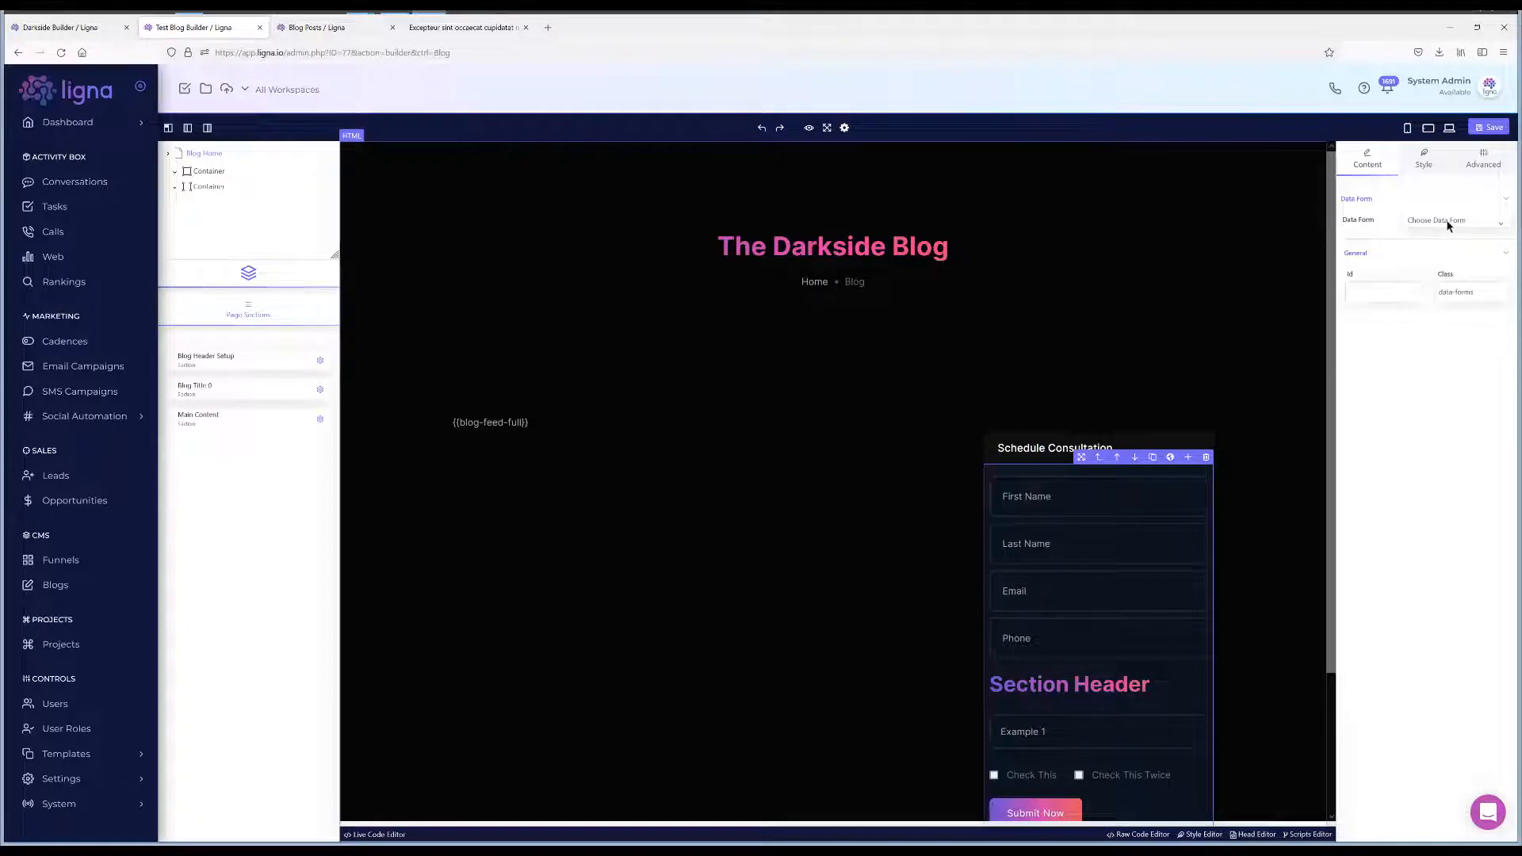
left_click(1430, 367)
scroll(1229, 420, "down", 3)
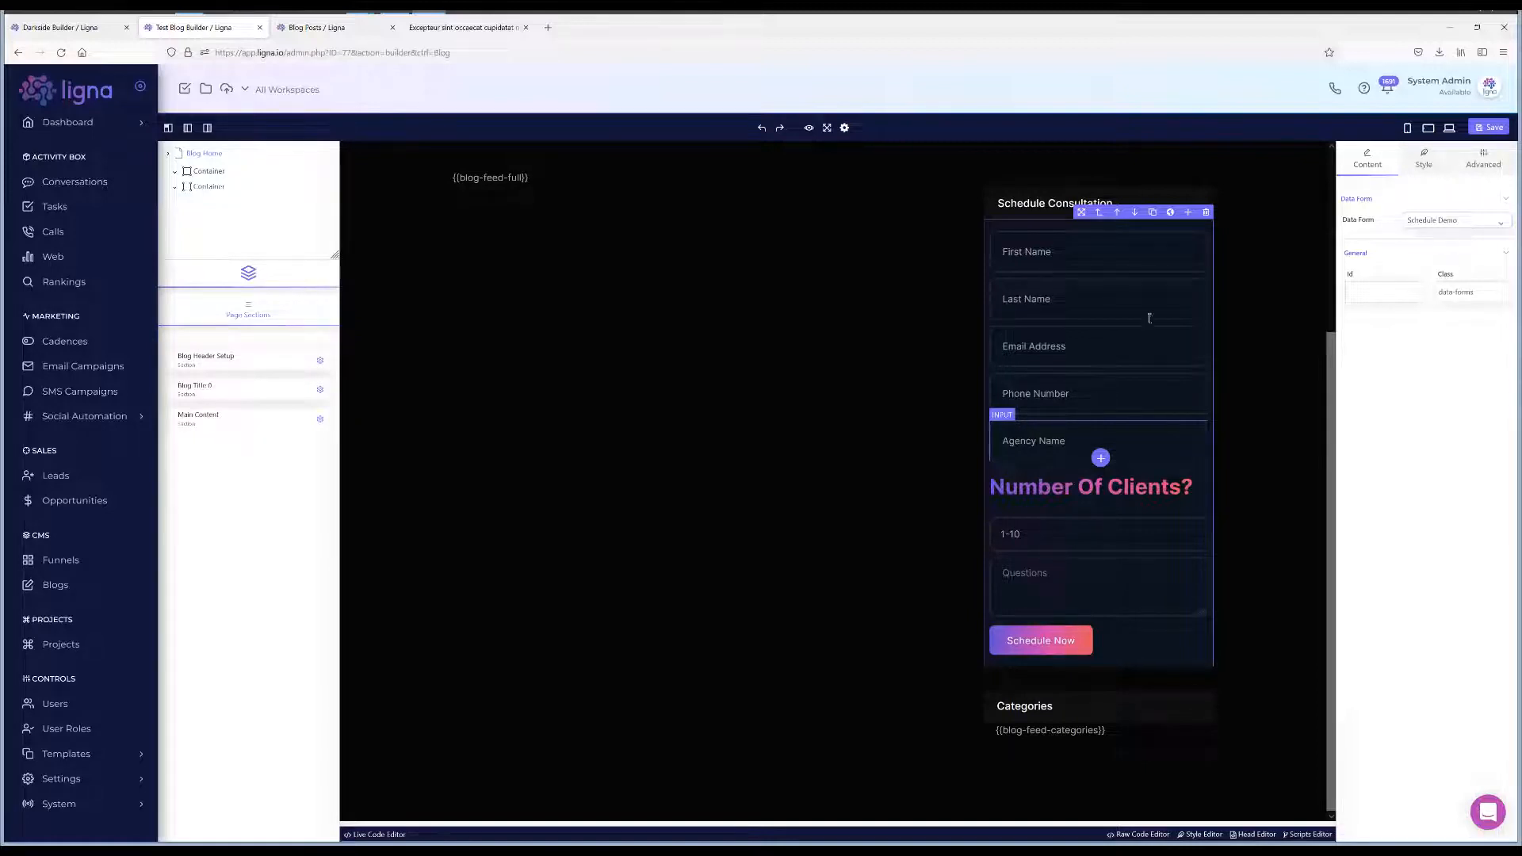
scroll(1139, 357, "up", 1)
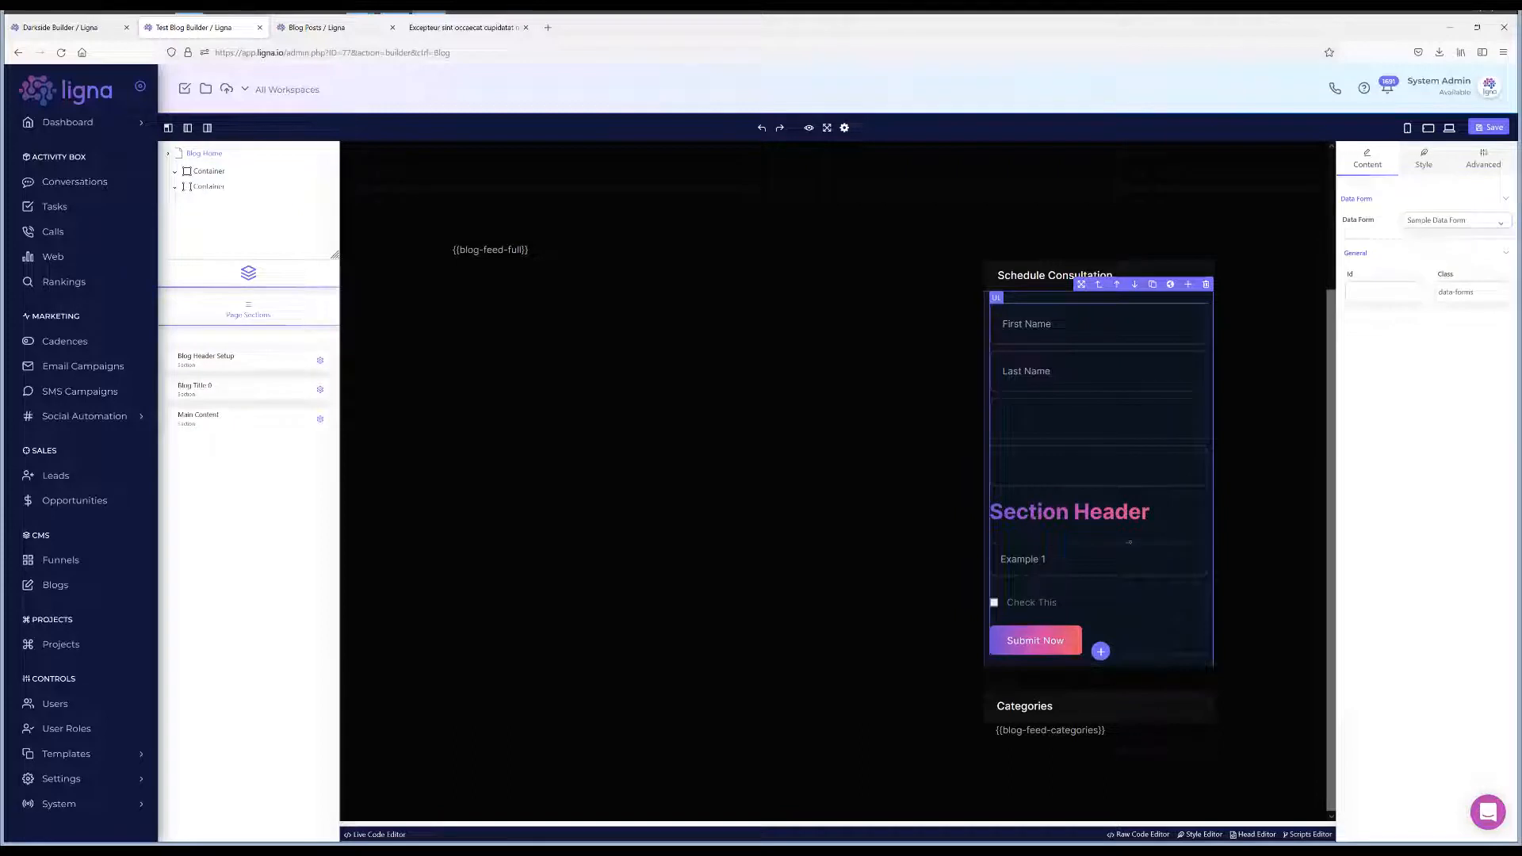
Review the blog home layout with the replaced form and select the Categories widget in the sidebar.
scroll(1121, 455, "up", 1)
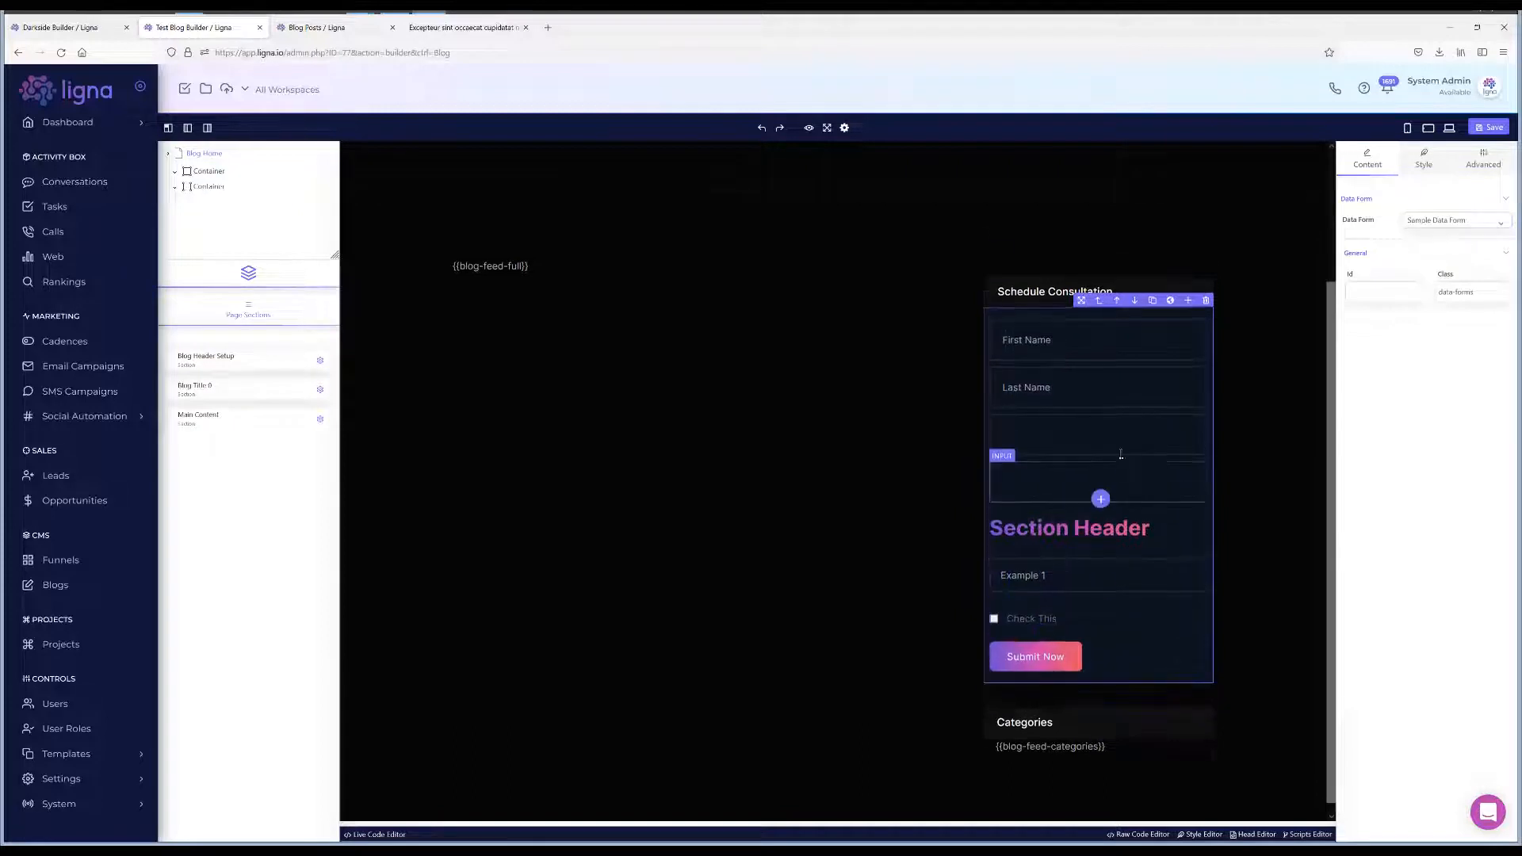
scroll(1121, 455, "up", 2)
scroll(1121, 455, "down", 2)
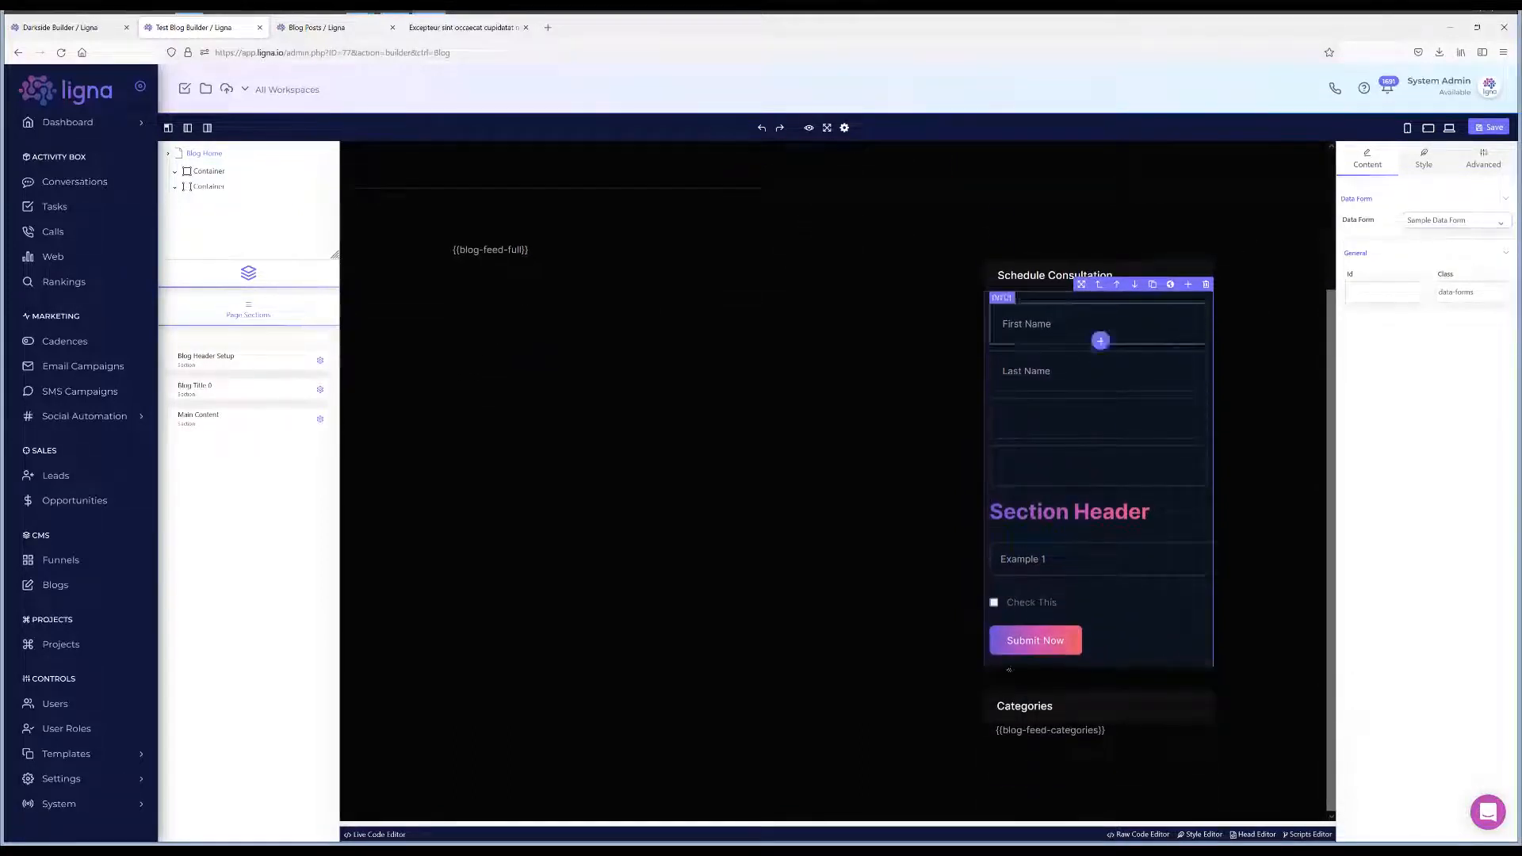
scroll(1095, 516, "up", 2)
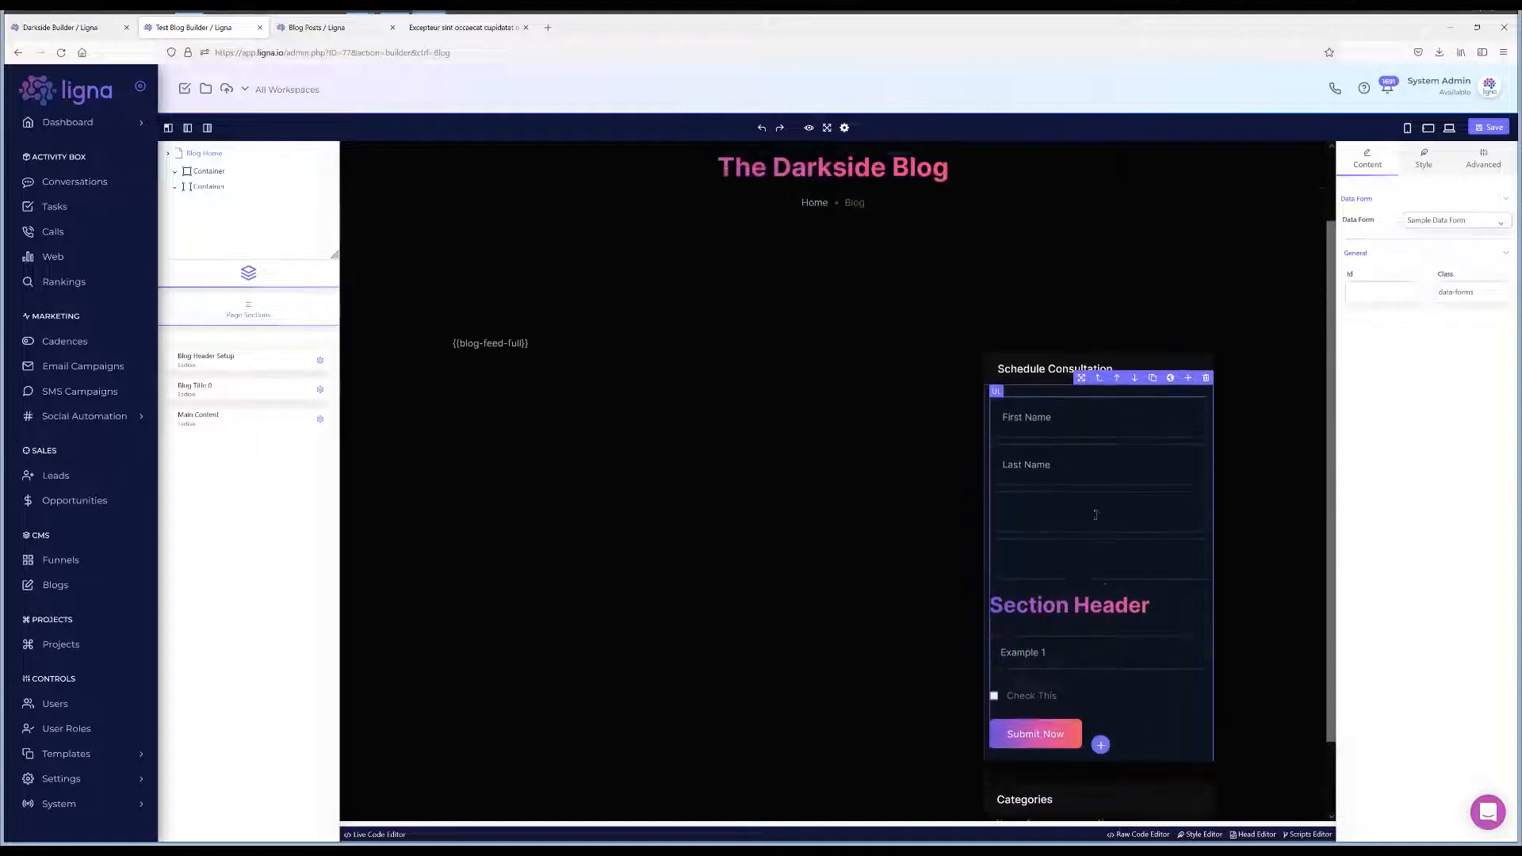
scroll(1096, 516, "up", 1)
scroll(1100, 425, "down", 3)
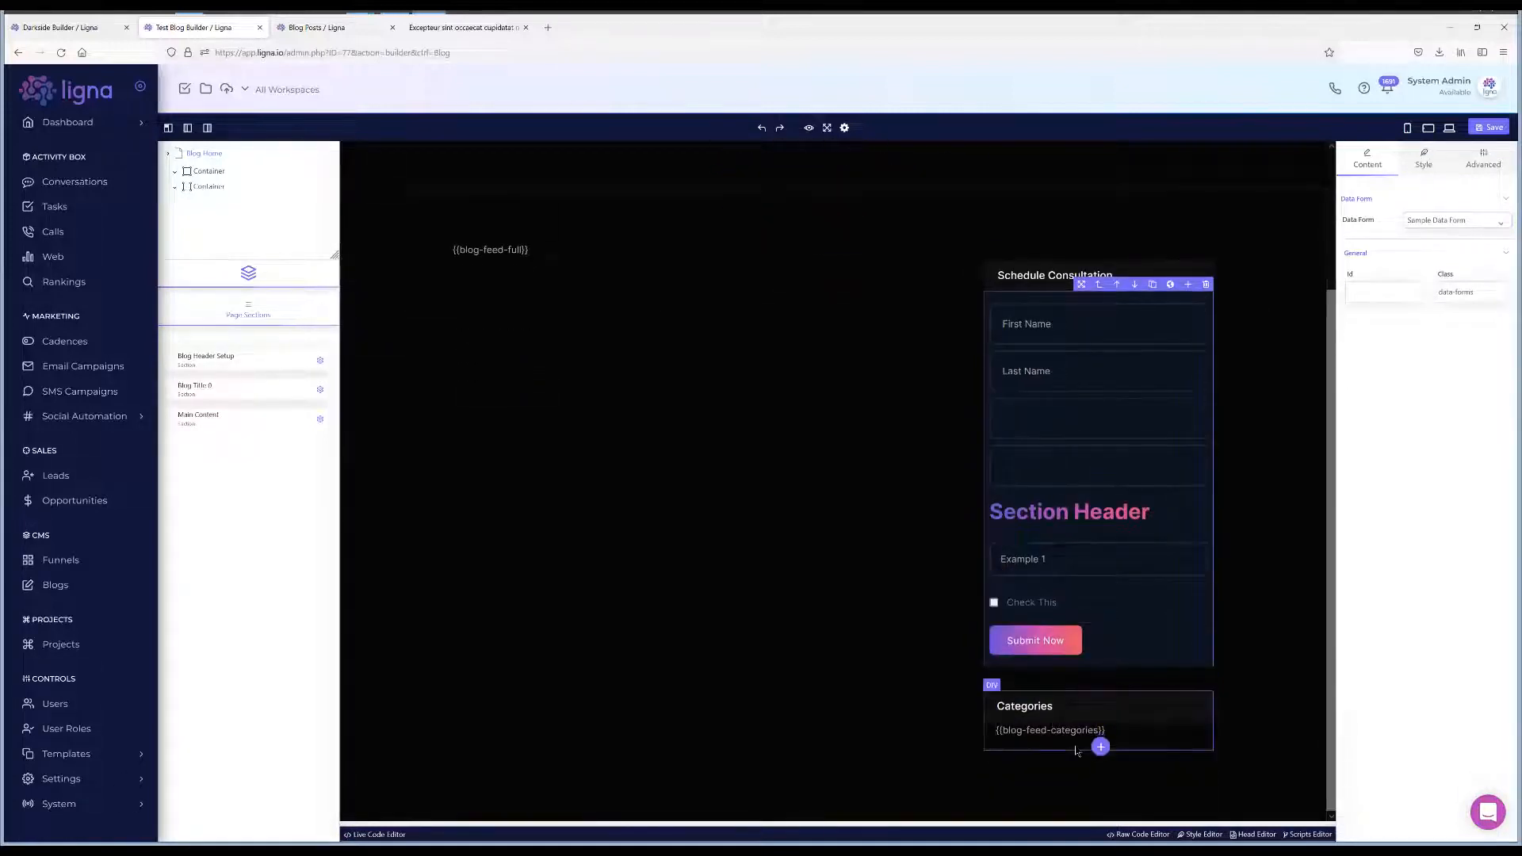
left_click(1077, 749)
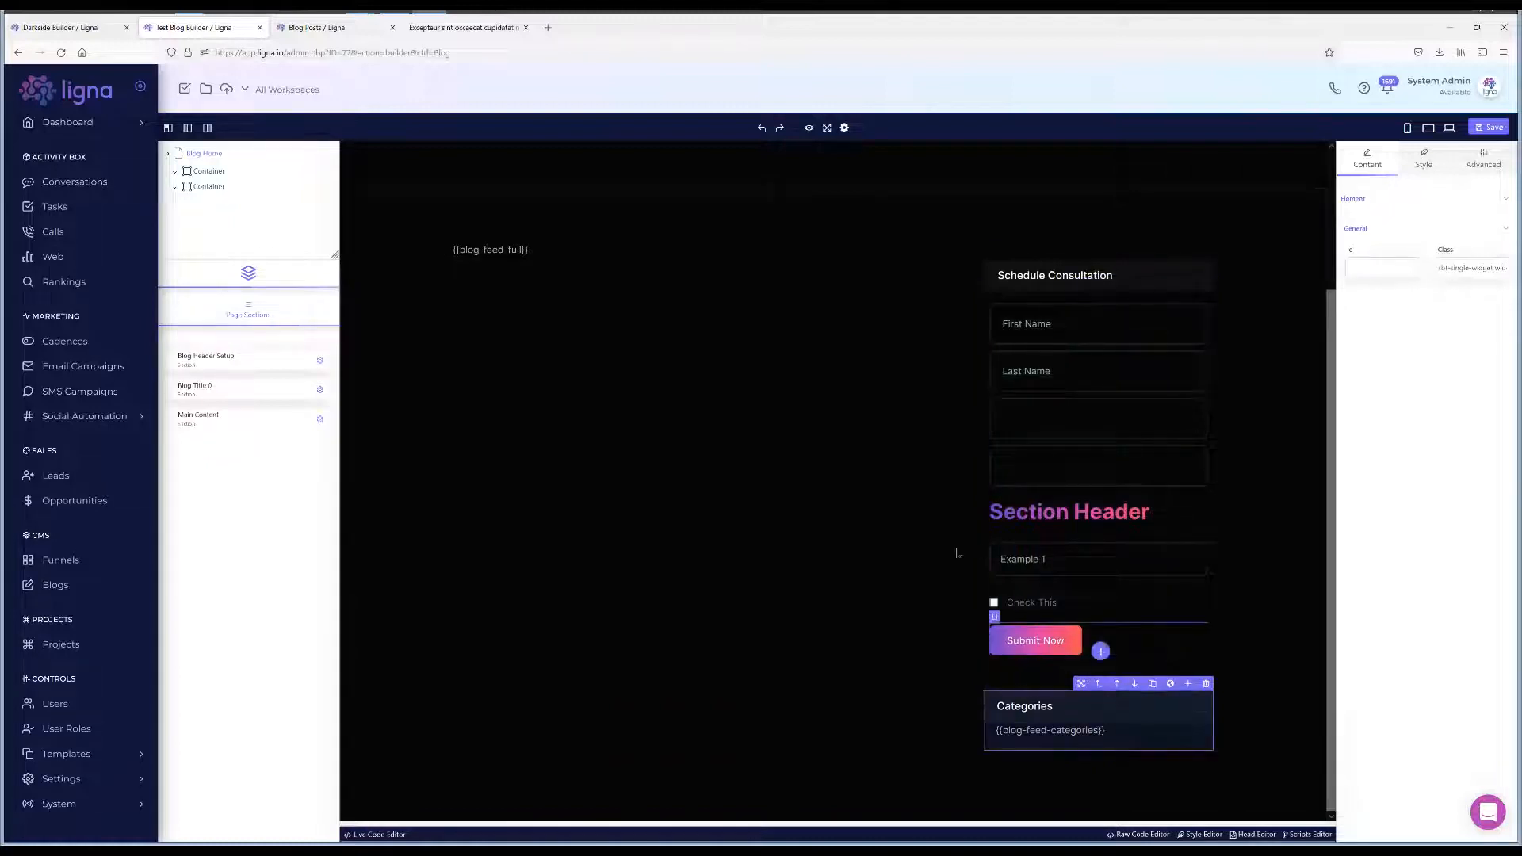
scroll(1081, 343, "up", 4)
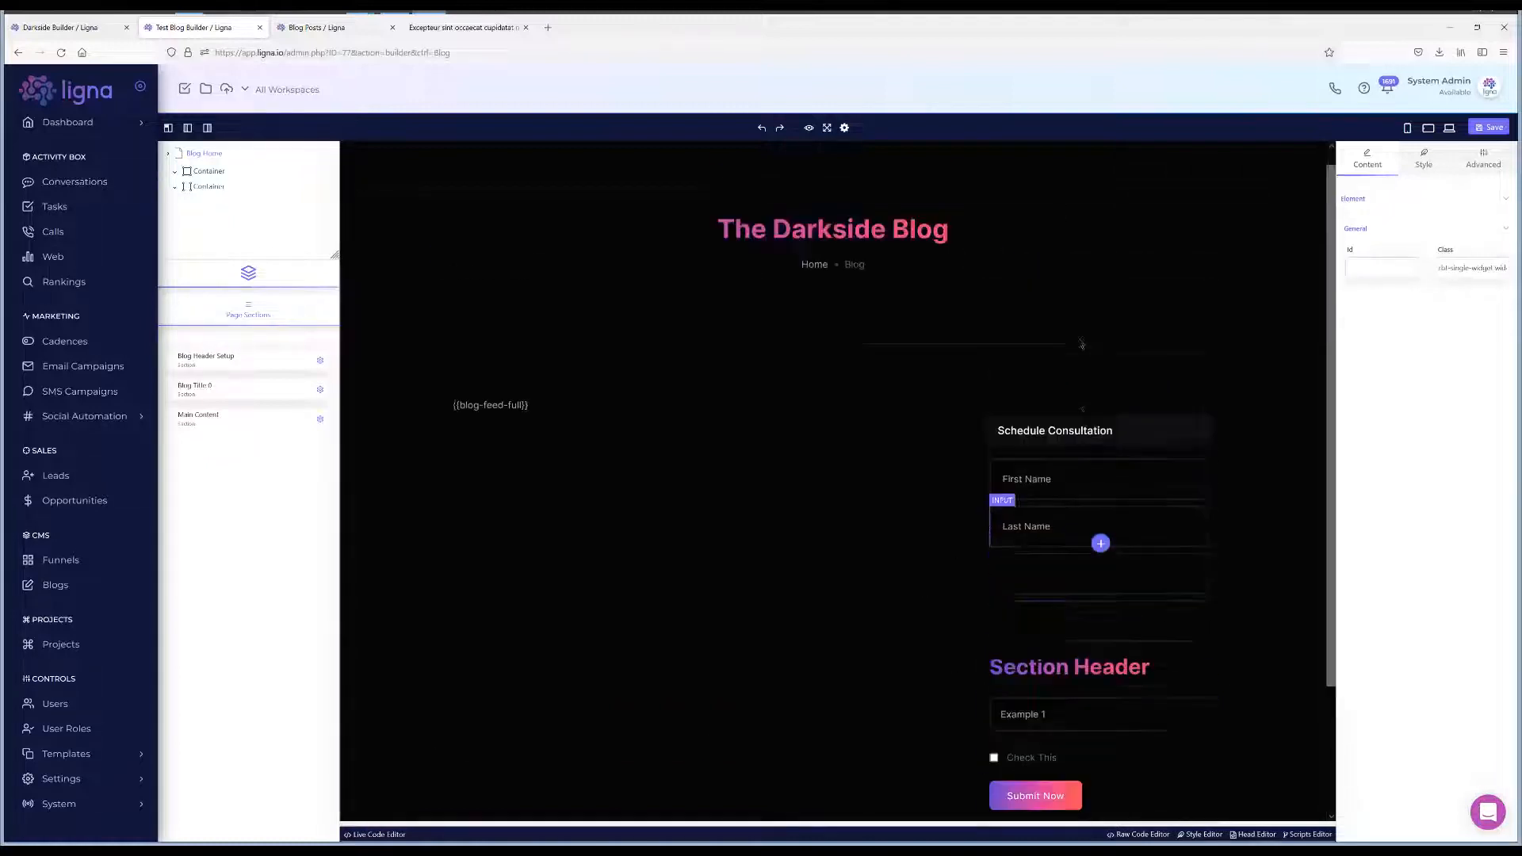
scroll(1012, 663, "down", 4)
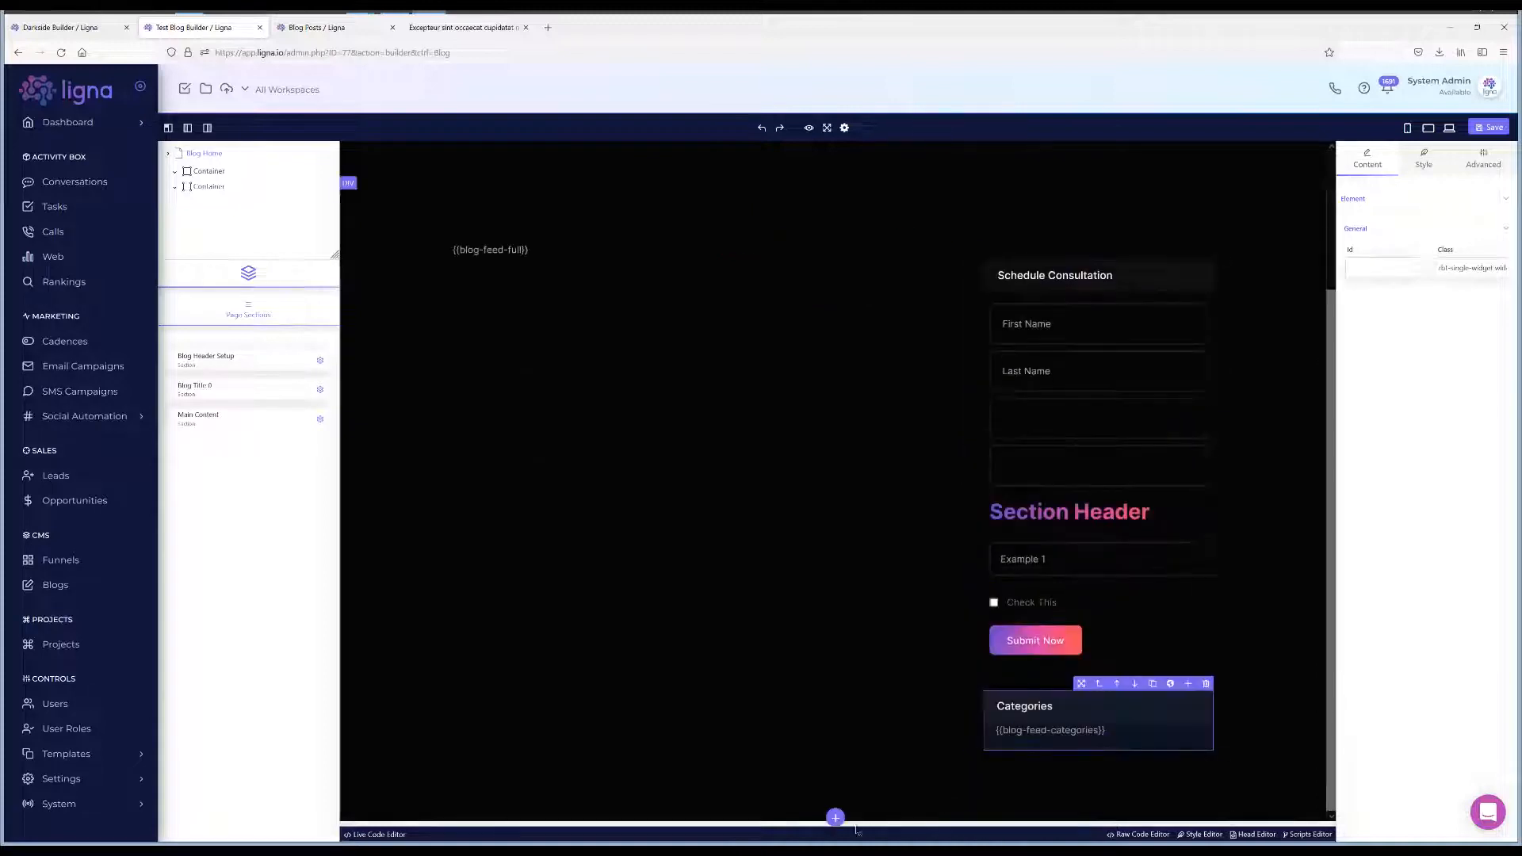
scroll(903, 725, "up", 4)
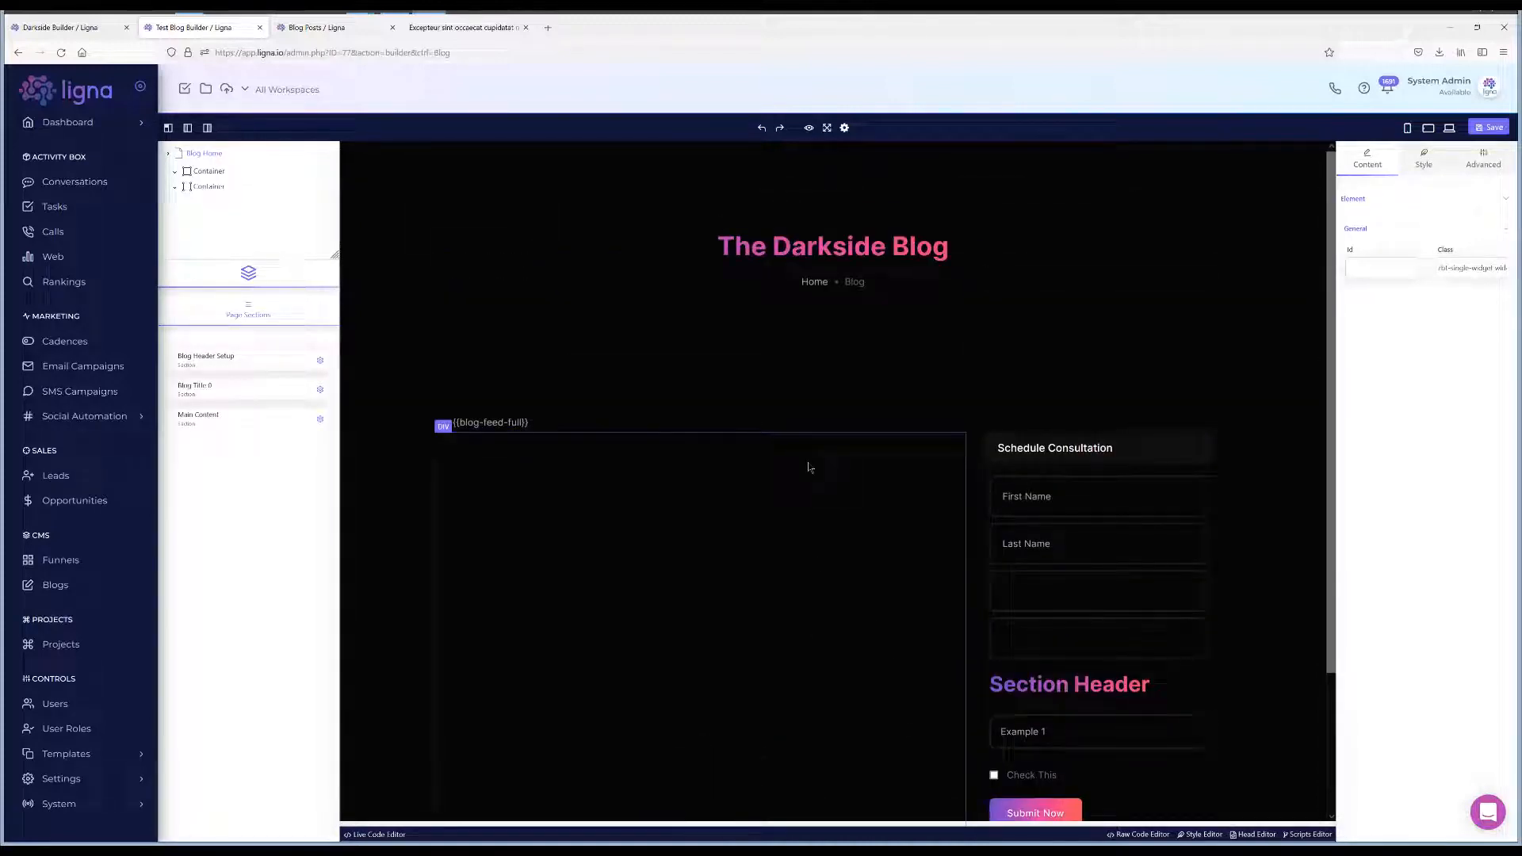
Insert the Global-Header block inside the Blog Header Setup section and save the blog home page.
left_click(1154, 450)
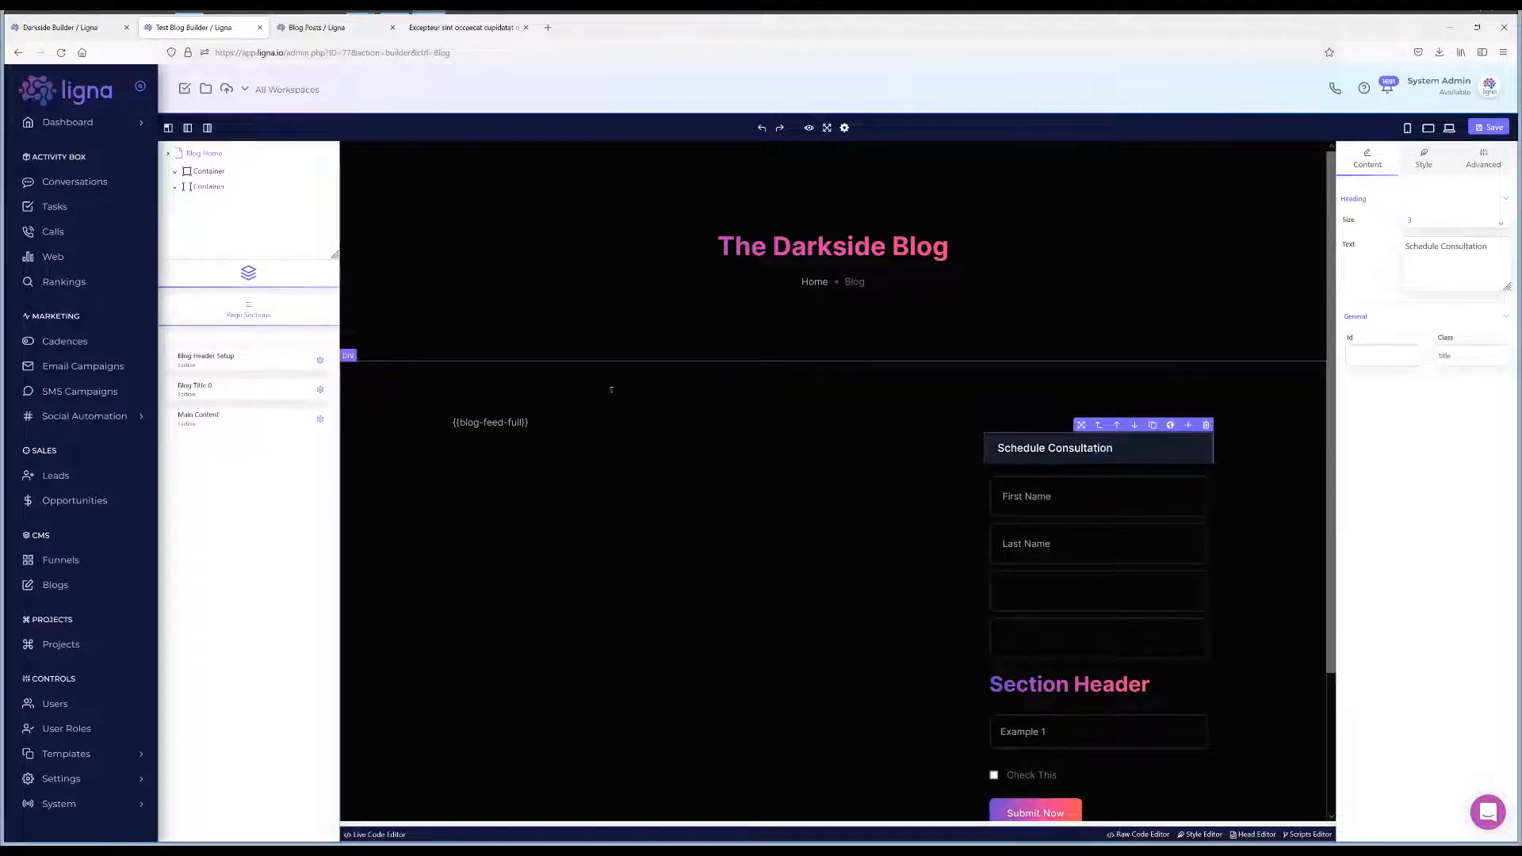
left_click(211, 359)
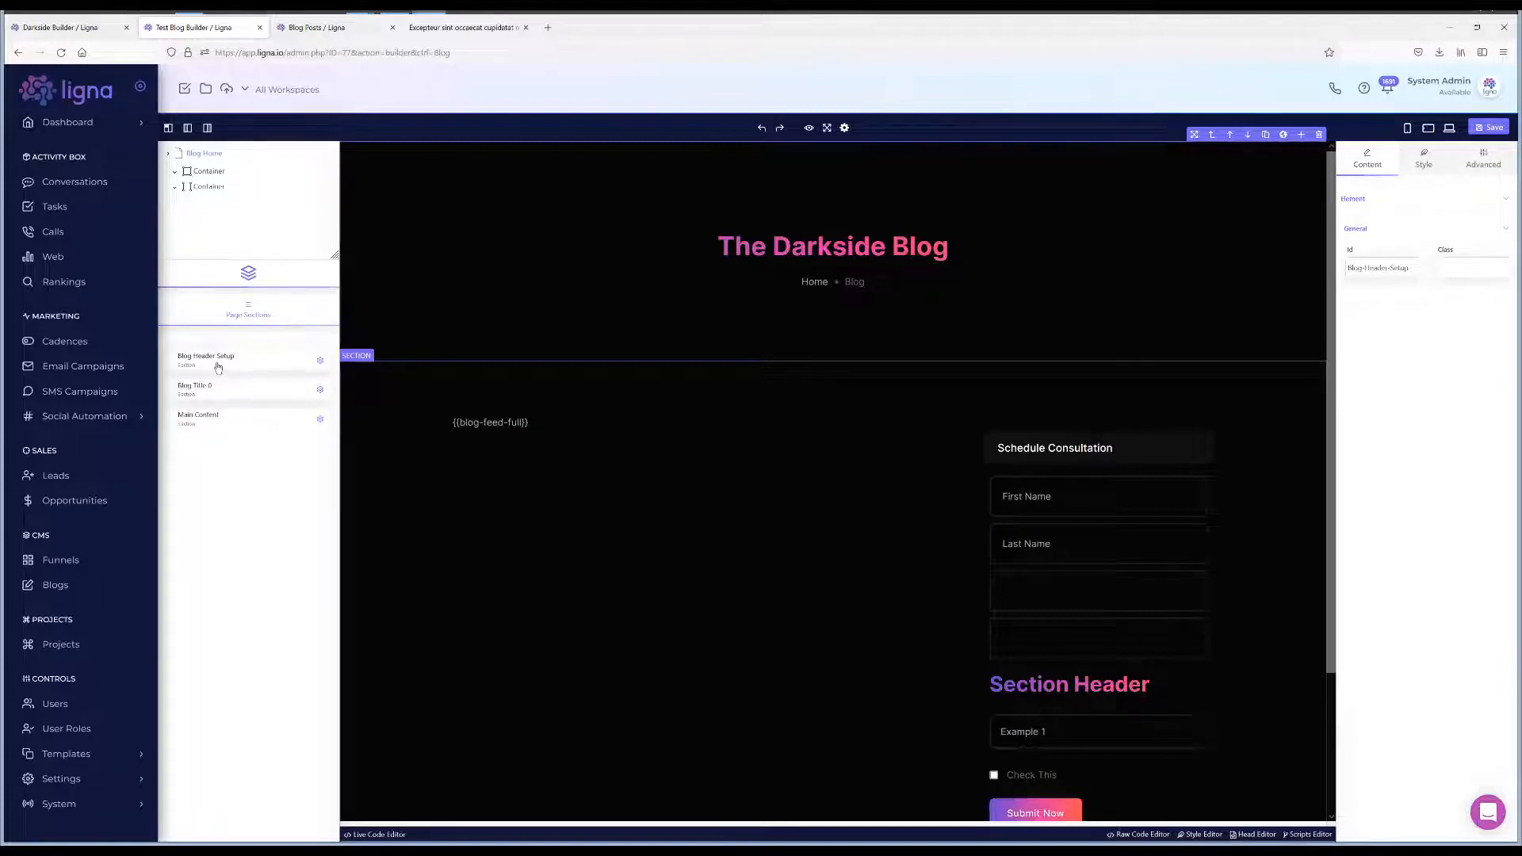
left_click(1301, 137)
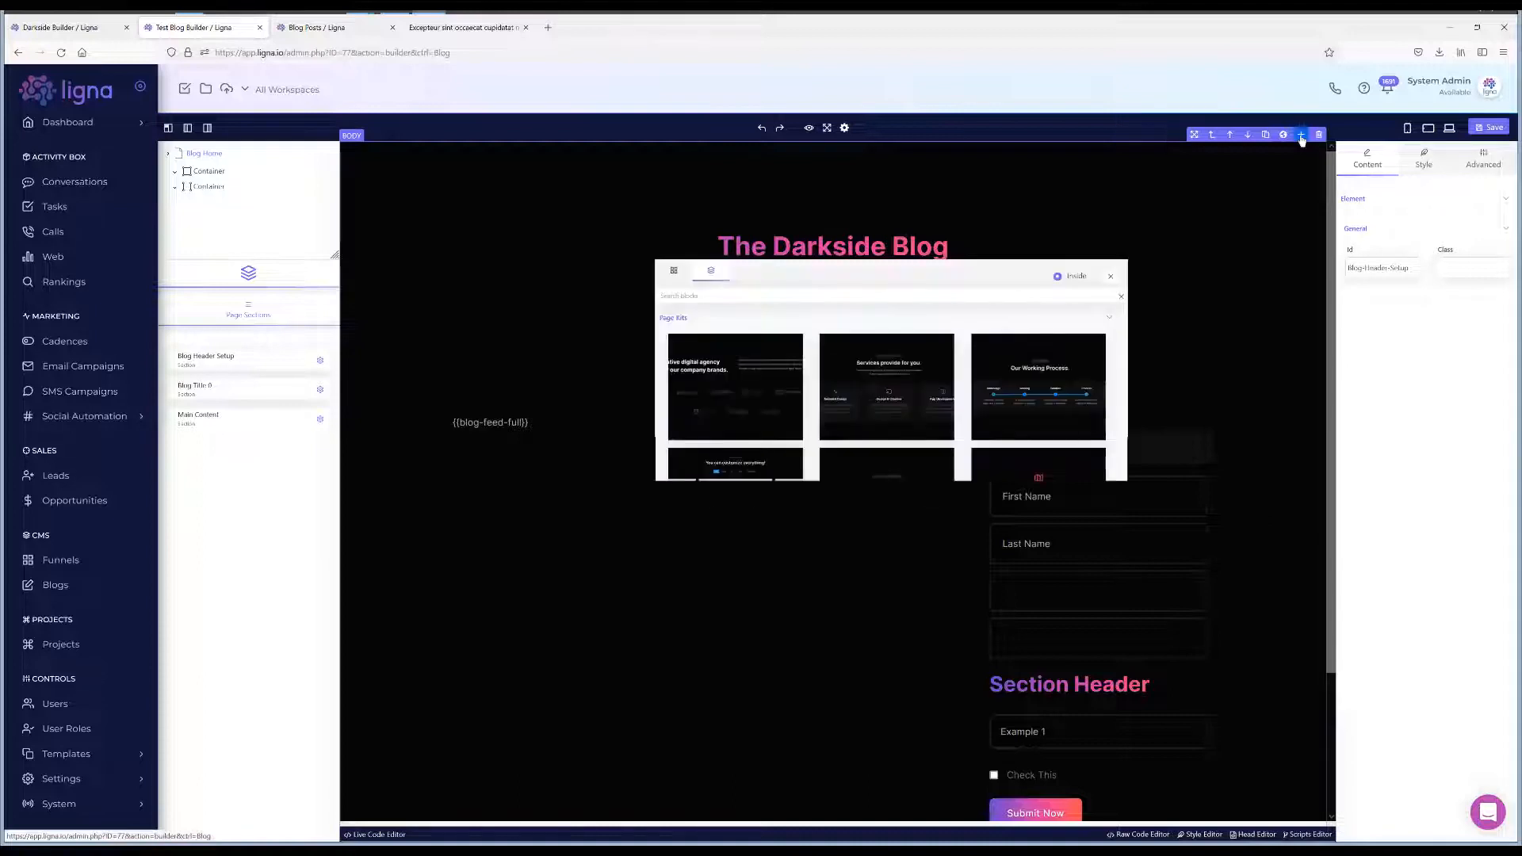
scroll(967, 383, "down", 10)
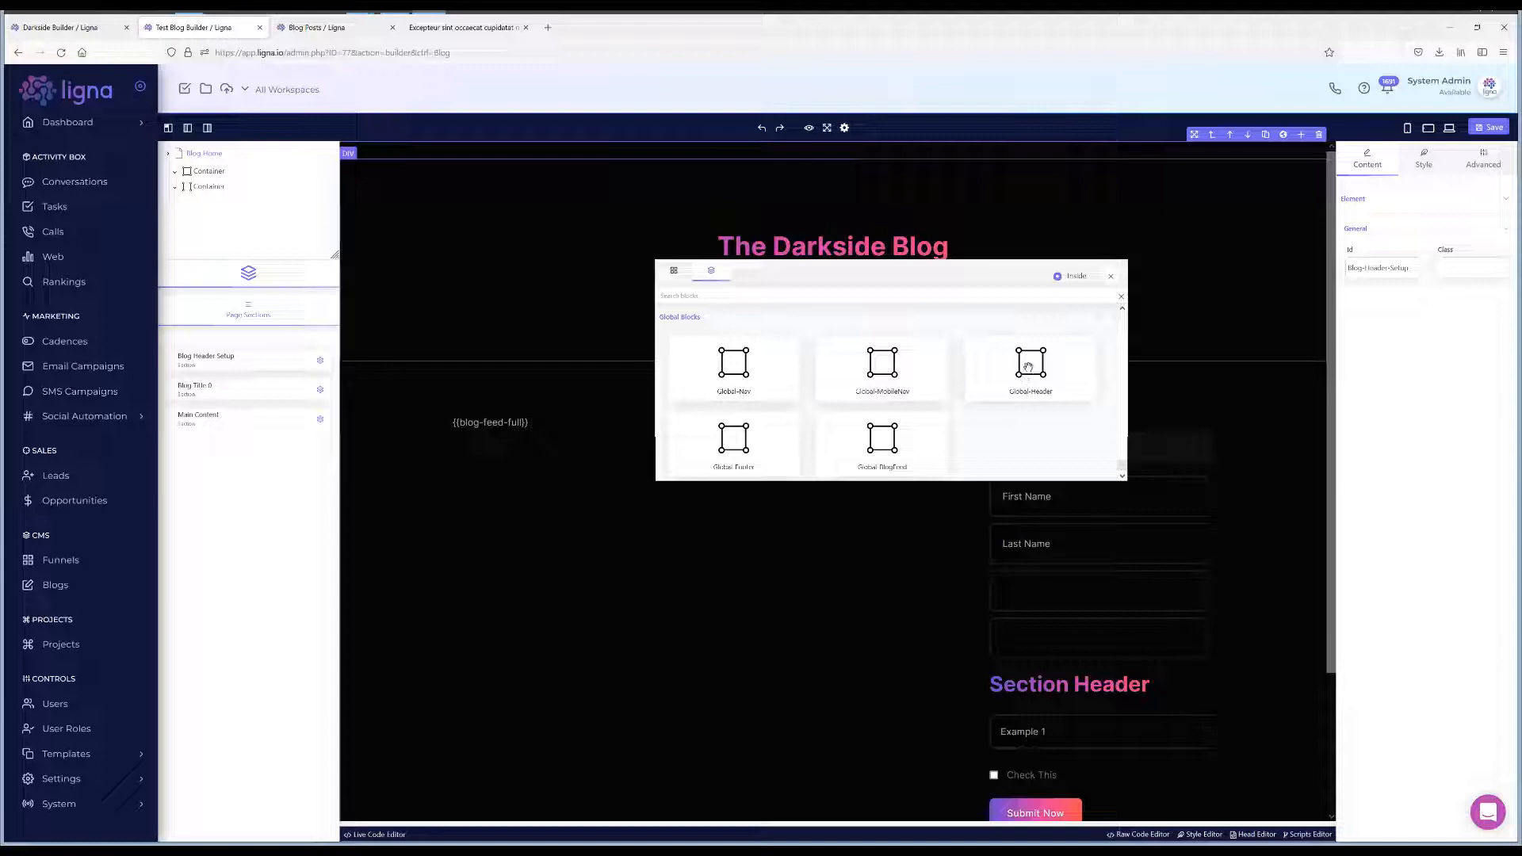
left_click(1029, 373)
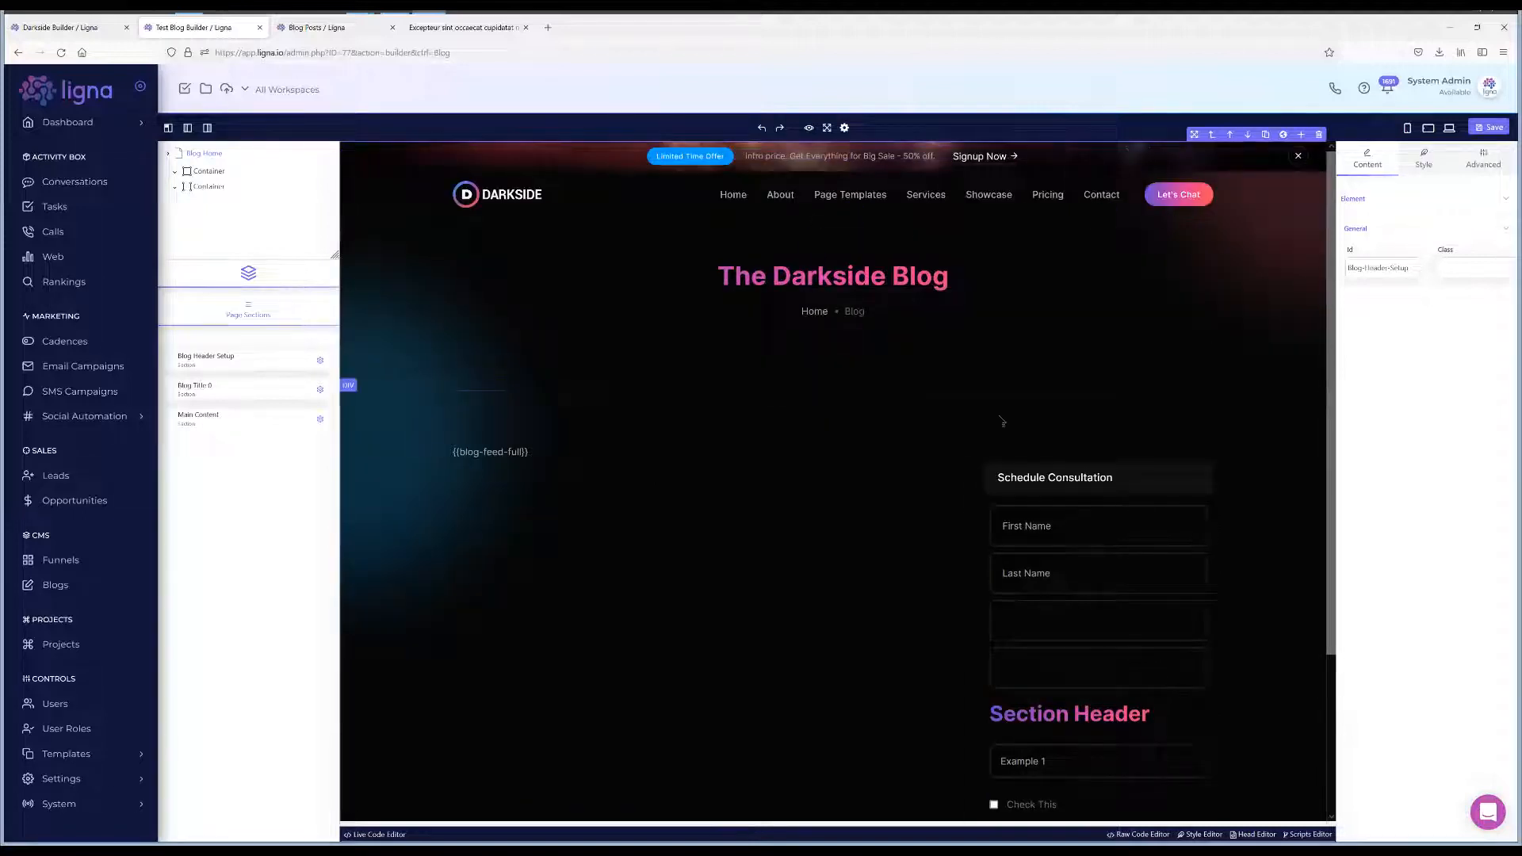
left_click(1476, 129)
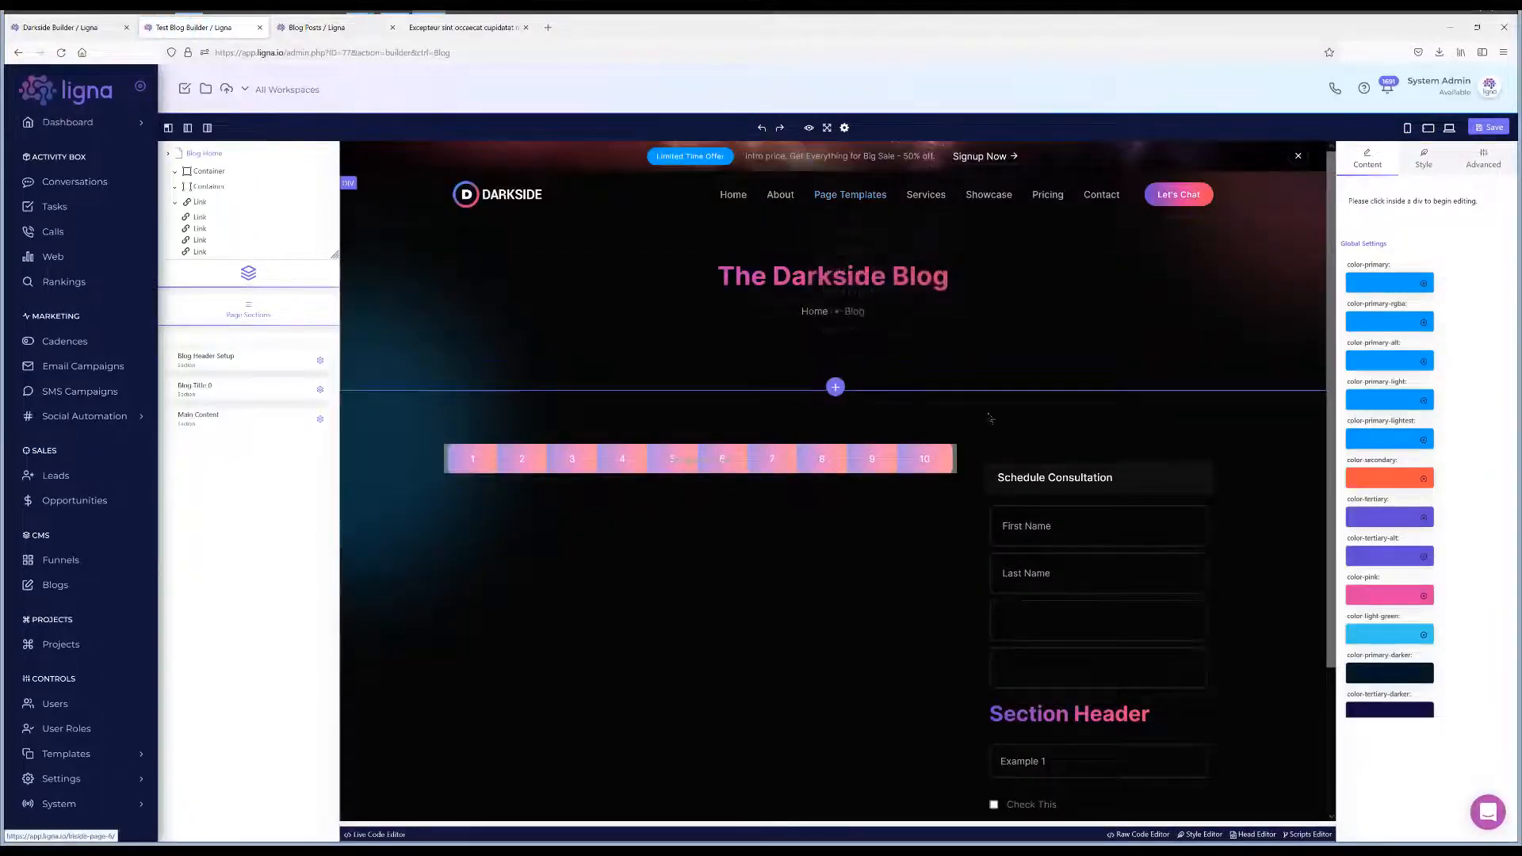
Add the Global-Footer block after the Main Content section and save the blog home page.
scroll(1098, 602, "down", 2)
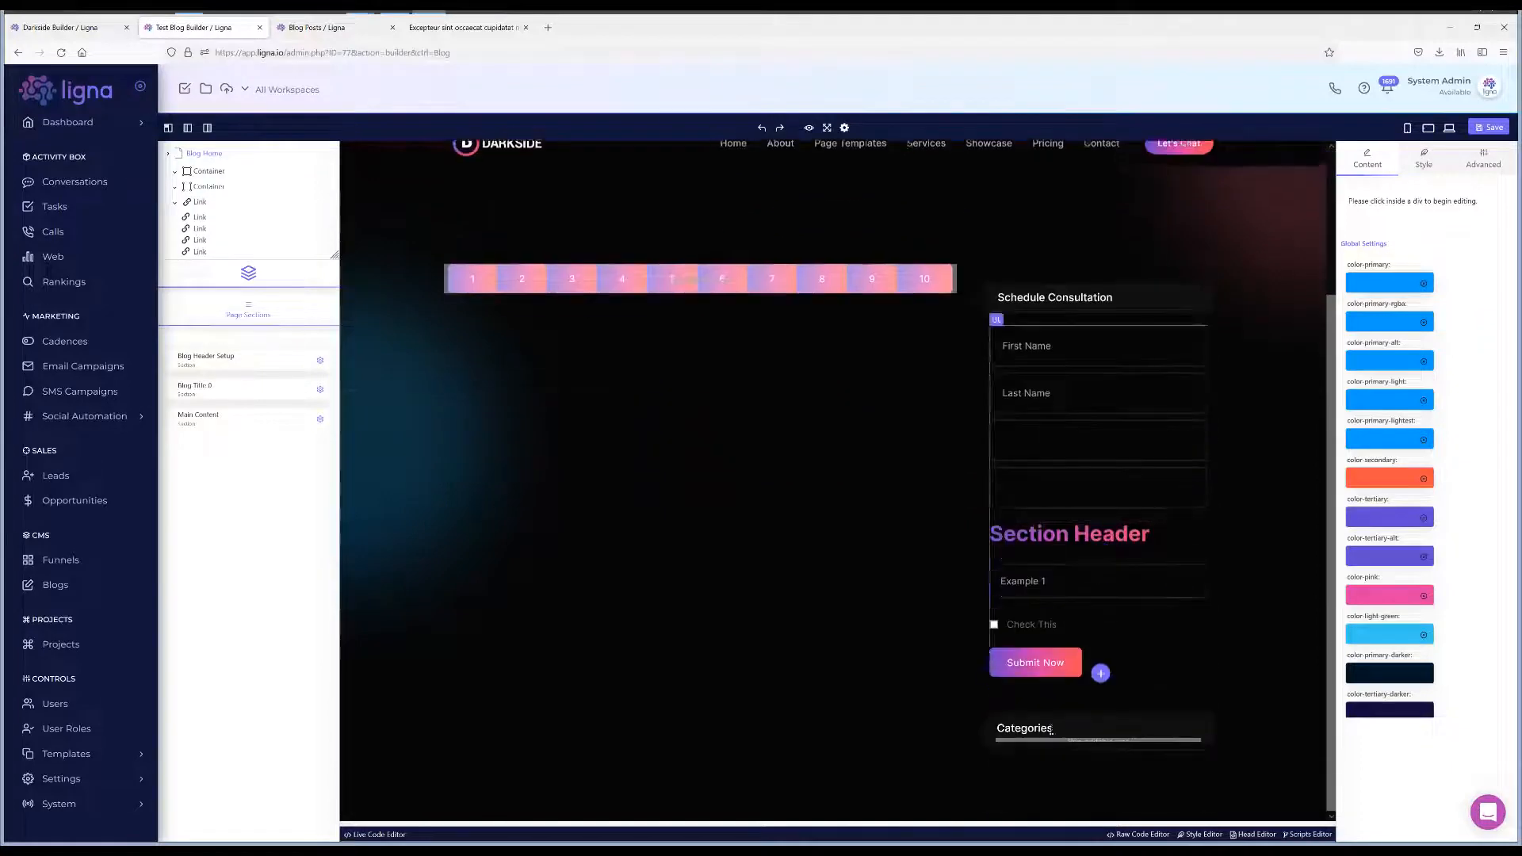
scroll(951, 483, "up", 1)
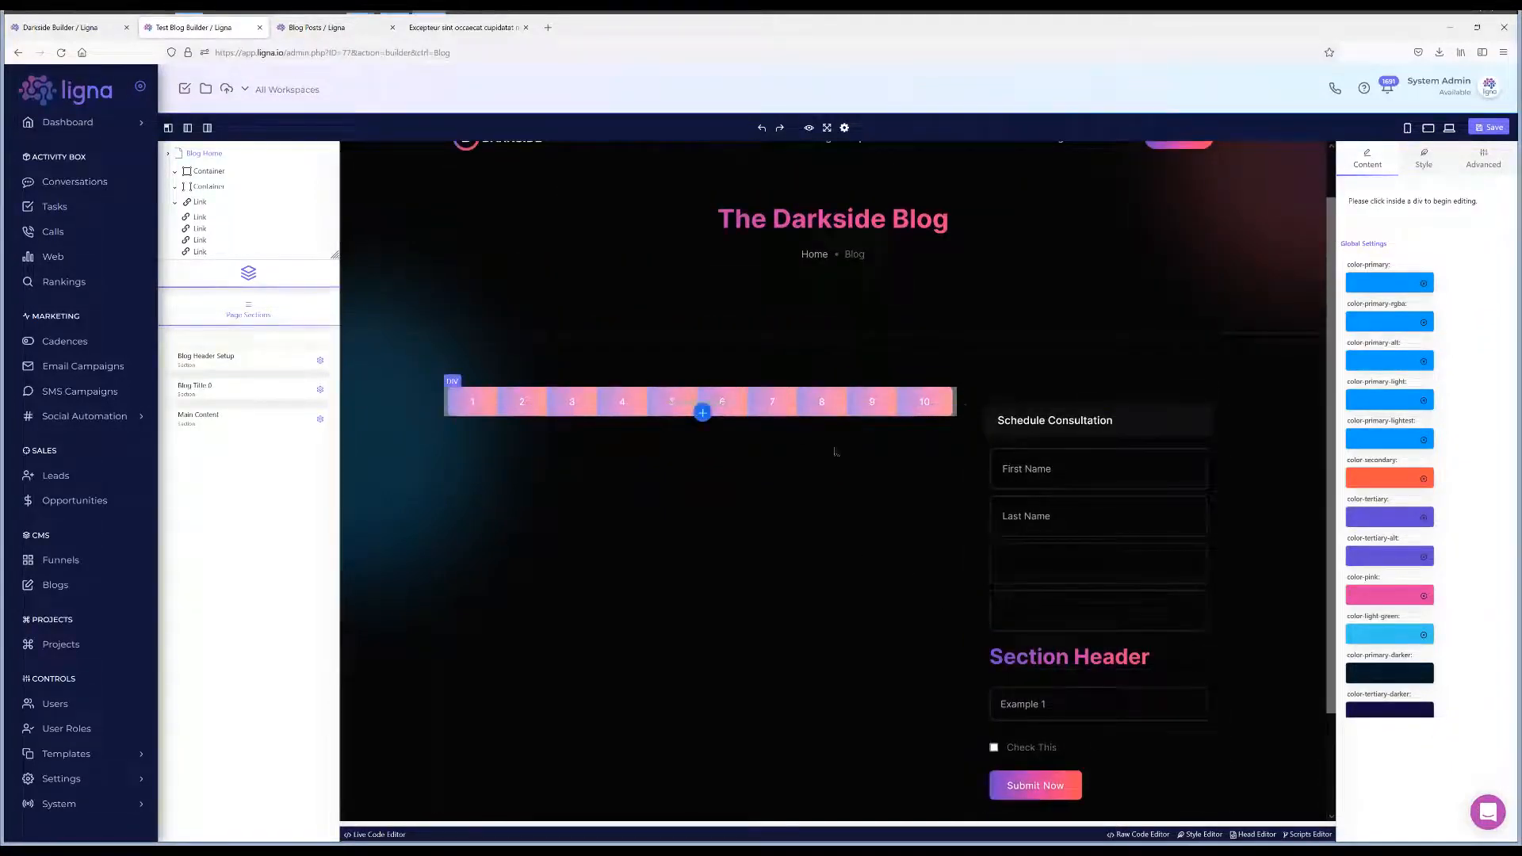
scroll(1101, 601, "down", 1)
scroll(891, 576, "up", 2)
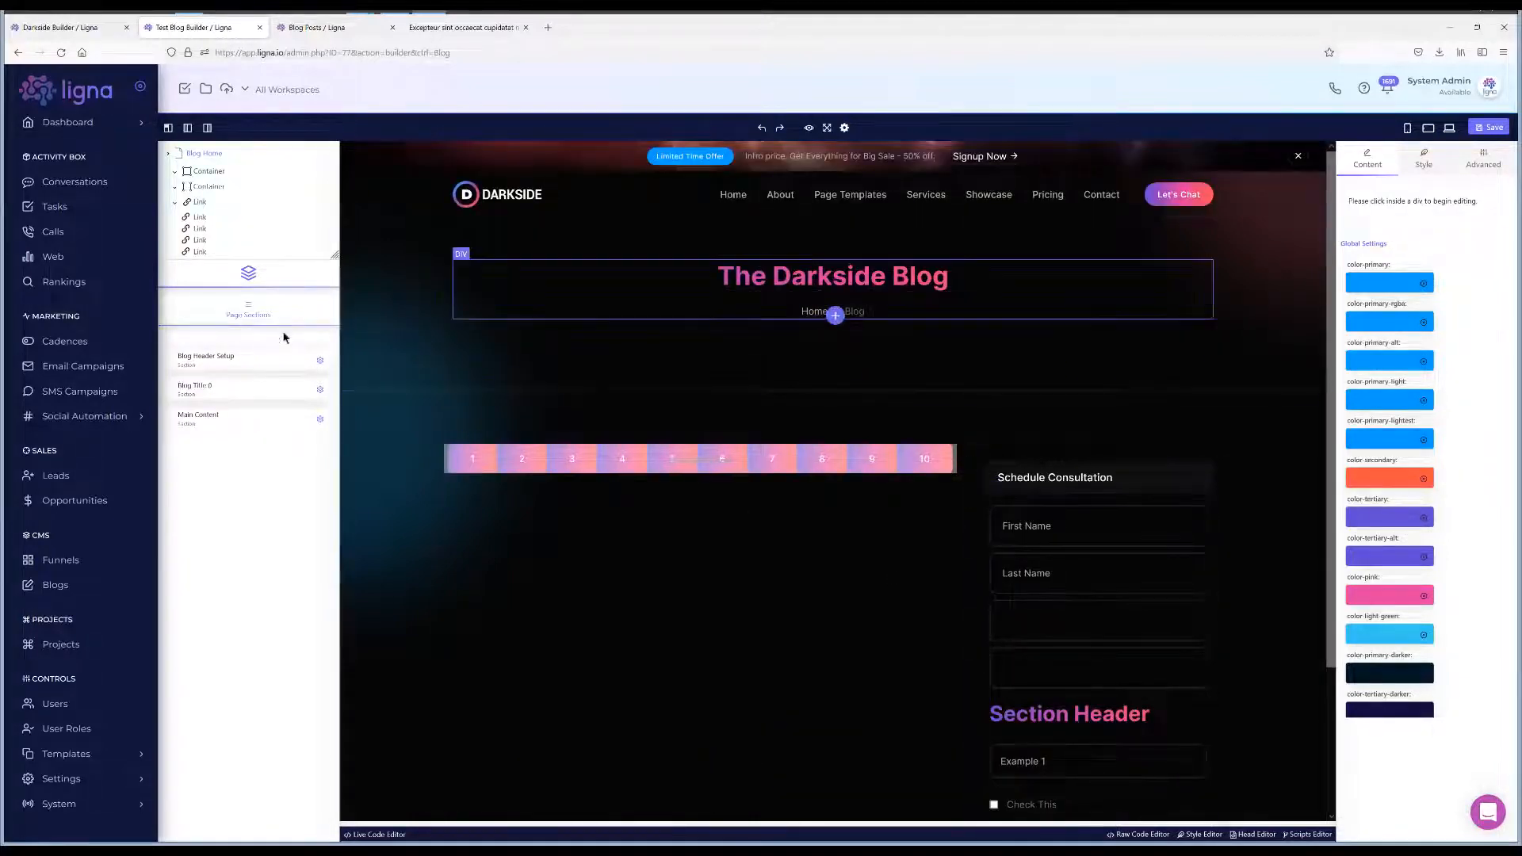
scroll(633, 486, "down", 3)
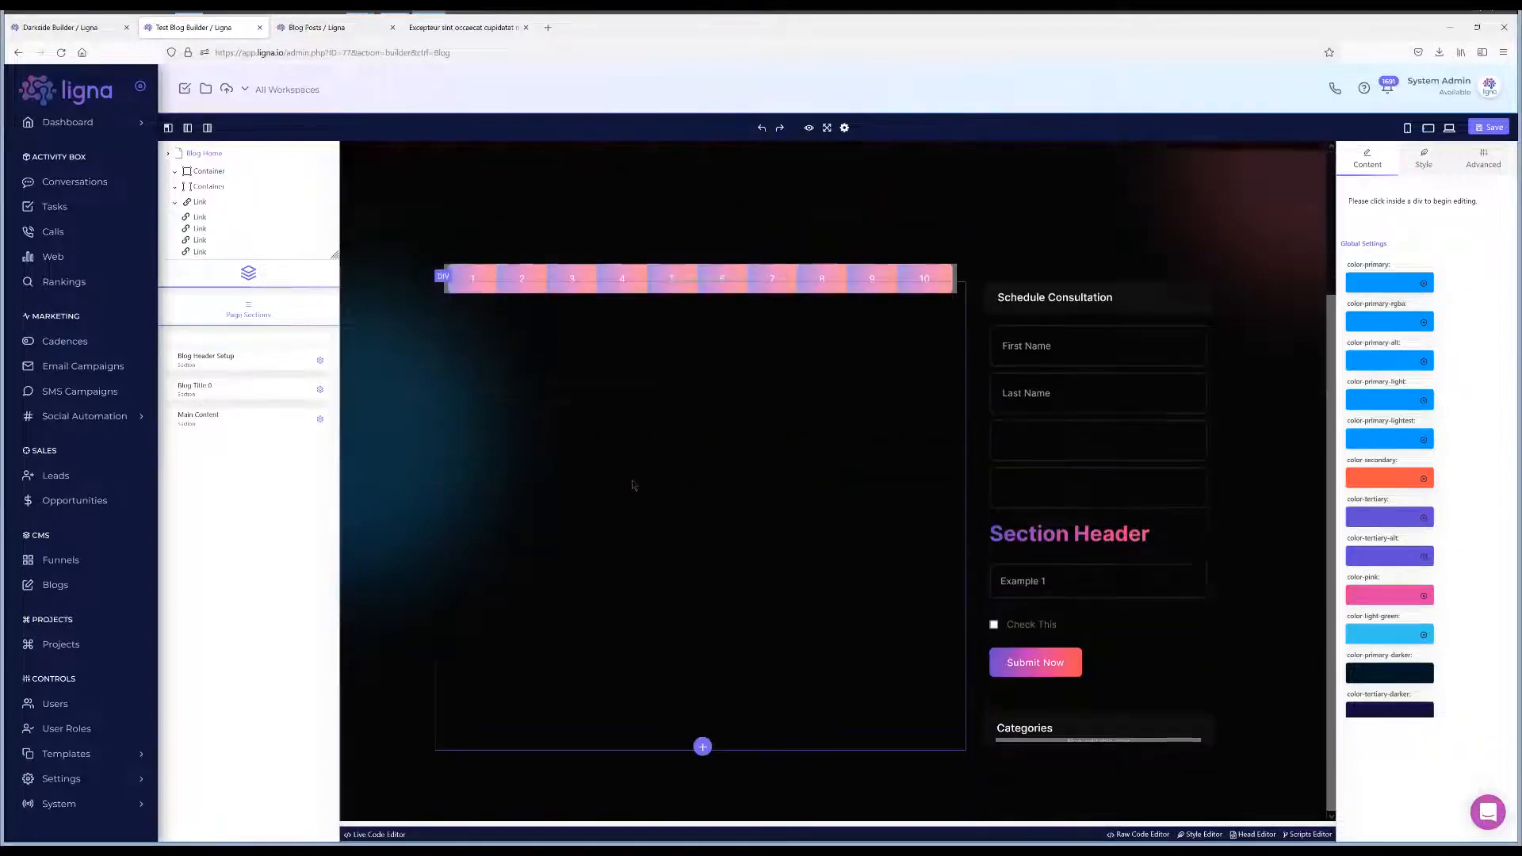
scroll(632, 486, "up", 3)
left_click(243, 417)
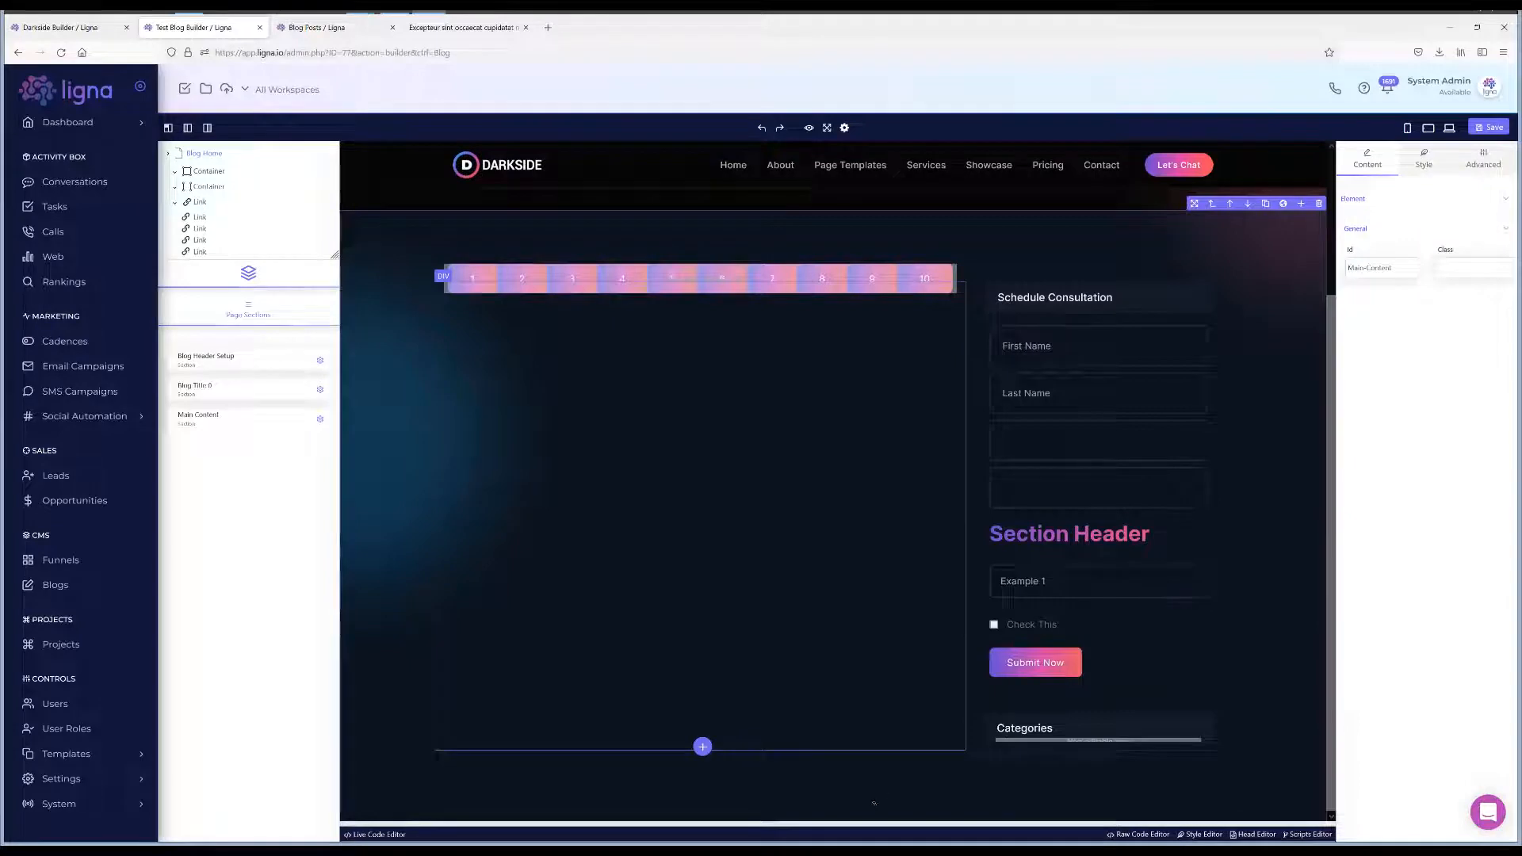
left_click(836, 818)
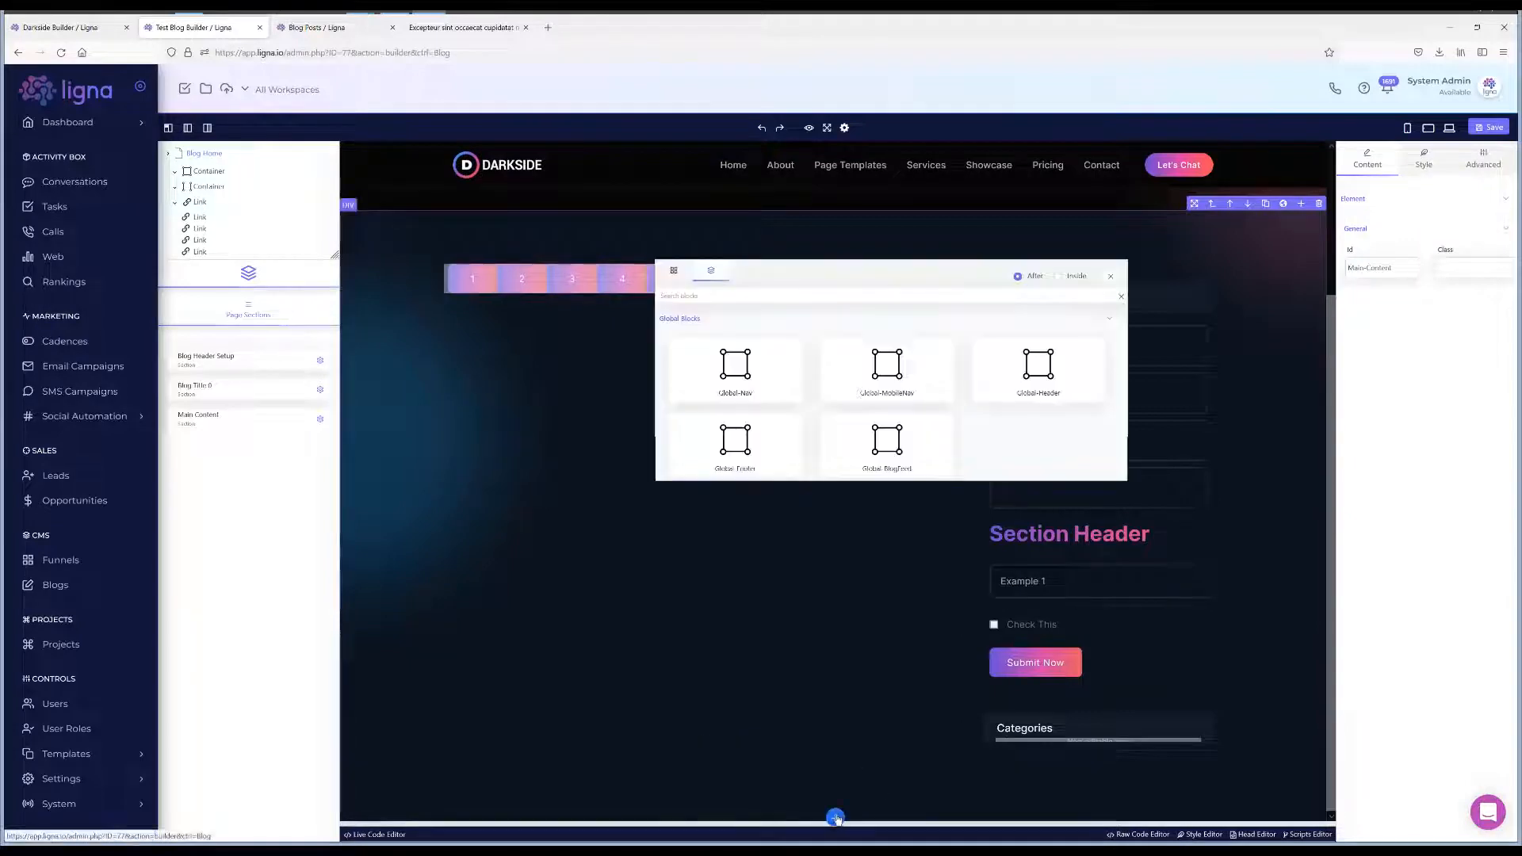
left_click(736, 447)
scroll(1098, 503, "down", 5)
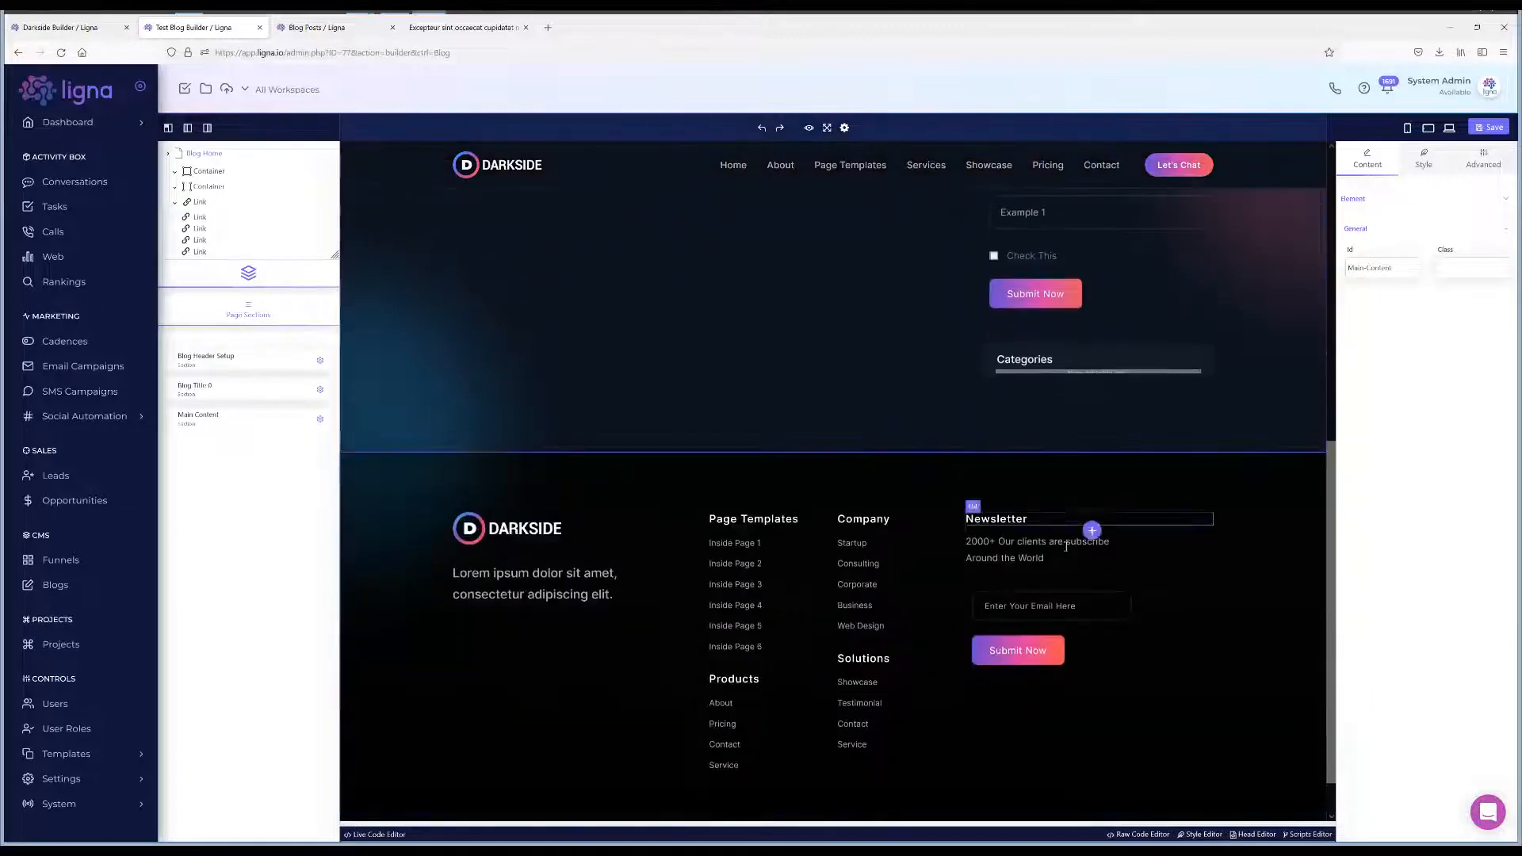
scroll(1043, 658, "up", 10)
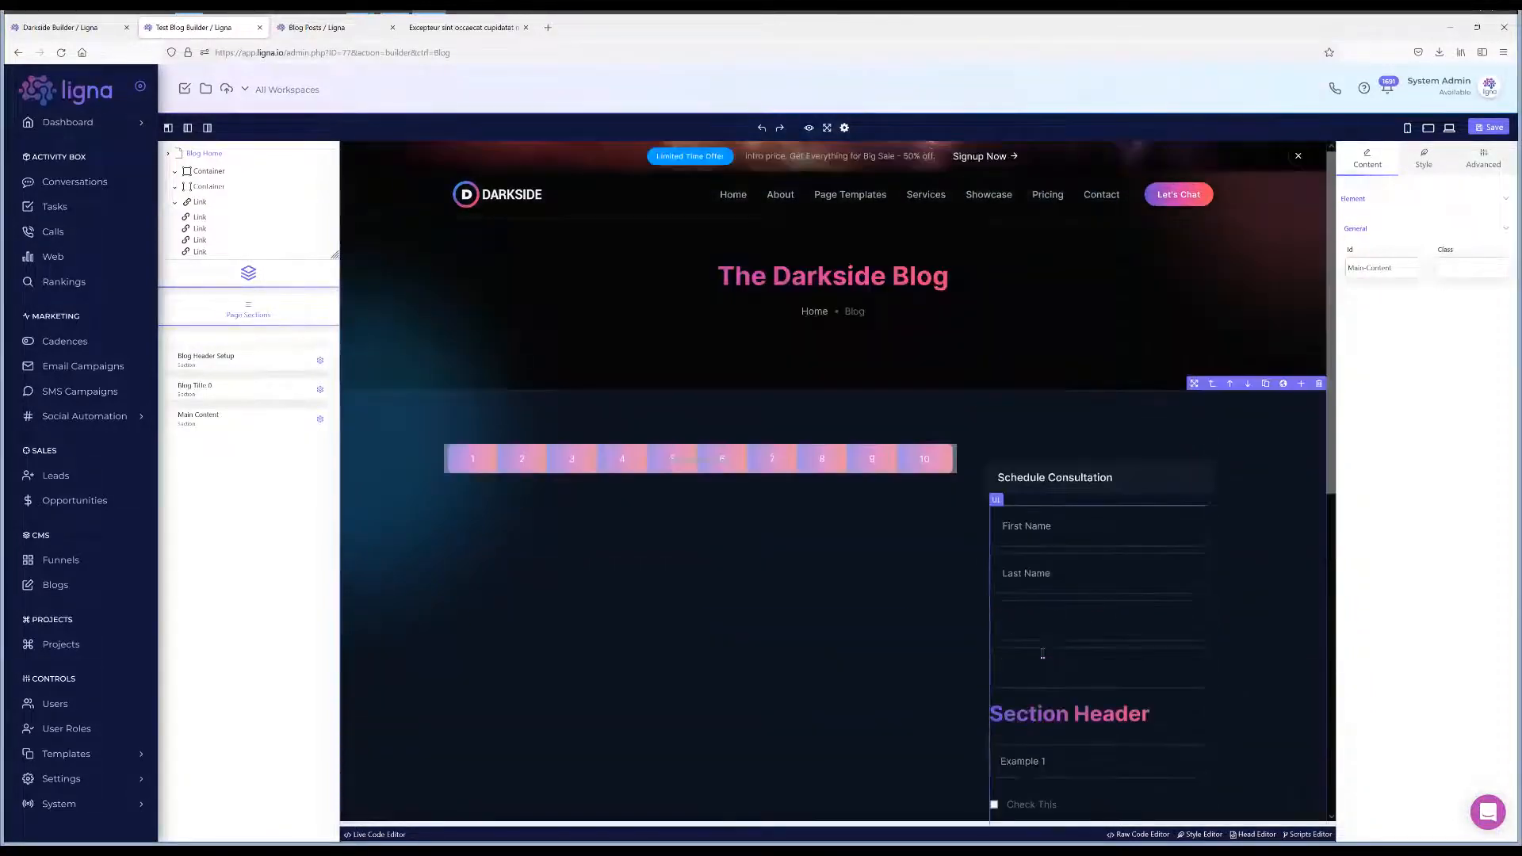
left_click(1491, 128)
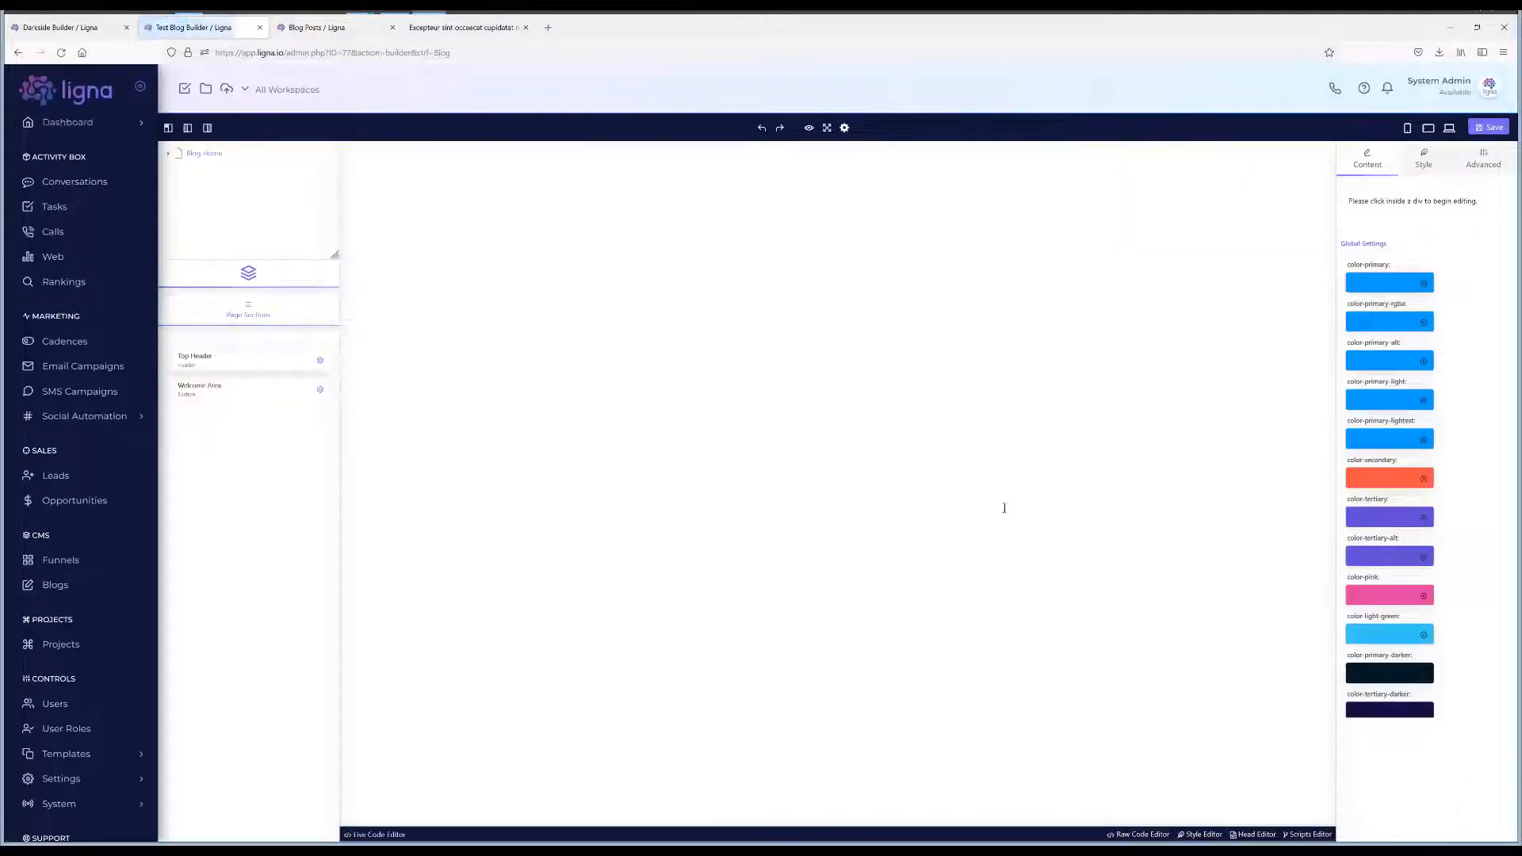
Review the saved blog home from header to footer and compare it with the live Darkside Blog's feed page.
scroll(1095, 507, "down", 8)
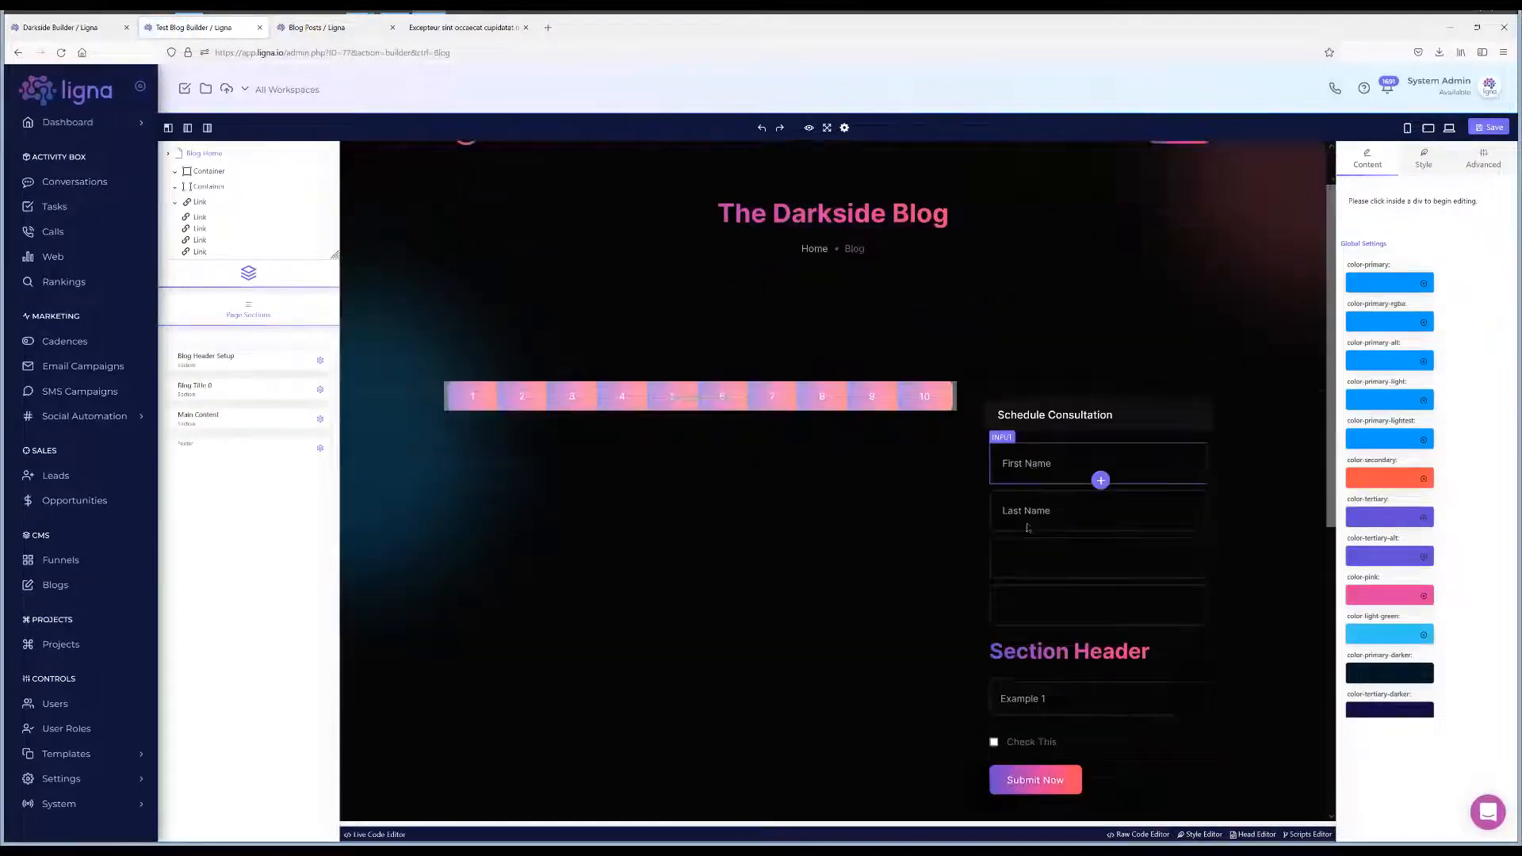
scroll(892, 507, "up", 5)
scroll(886, 516, "up", 3)
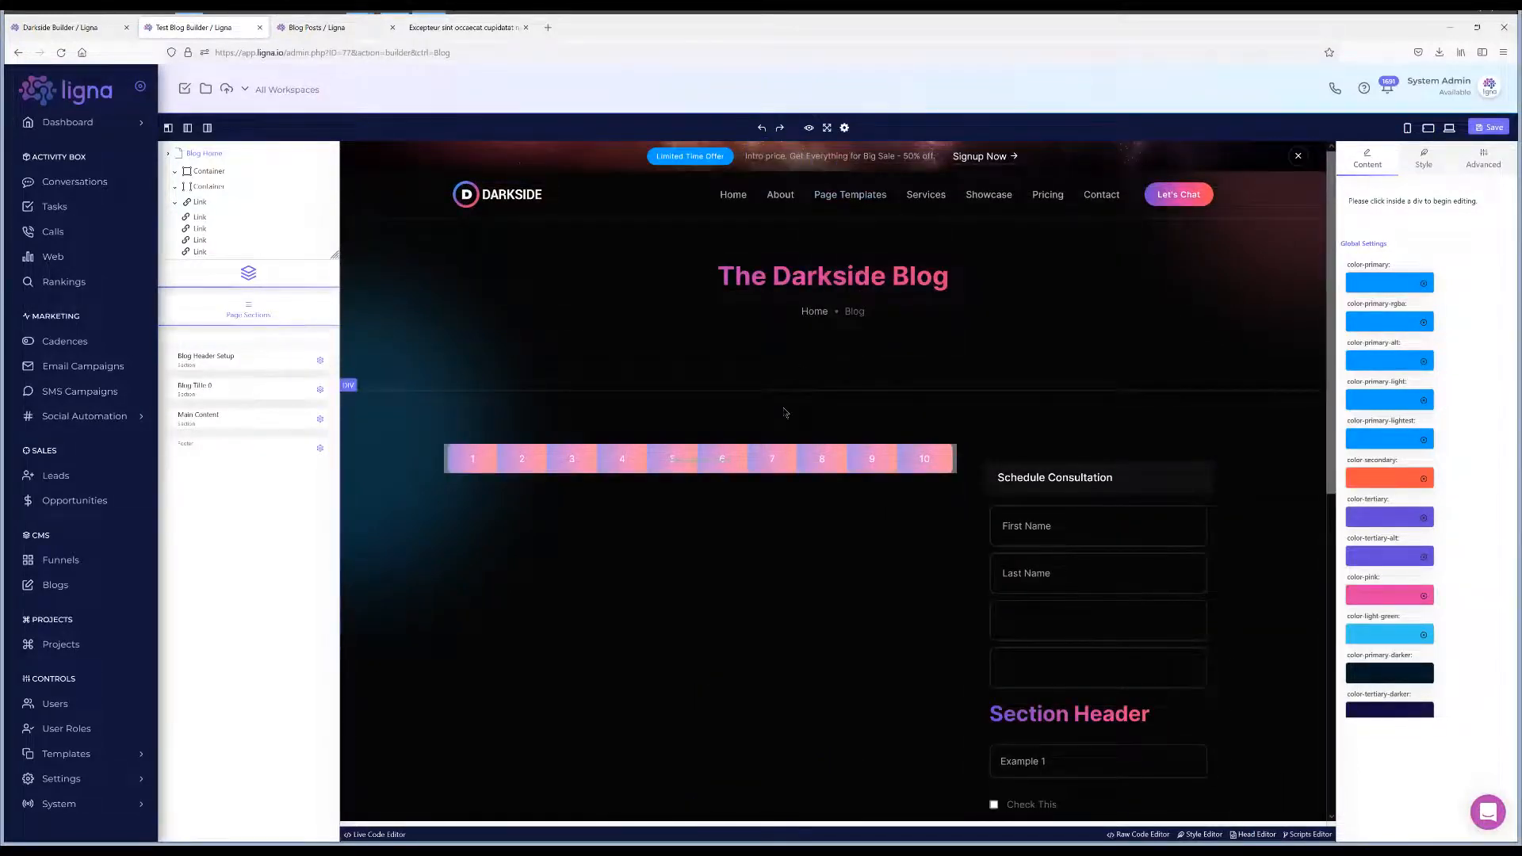
scroll(844, 521, "down", 7)
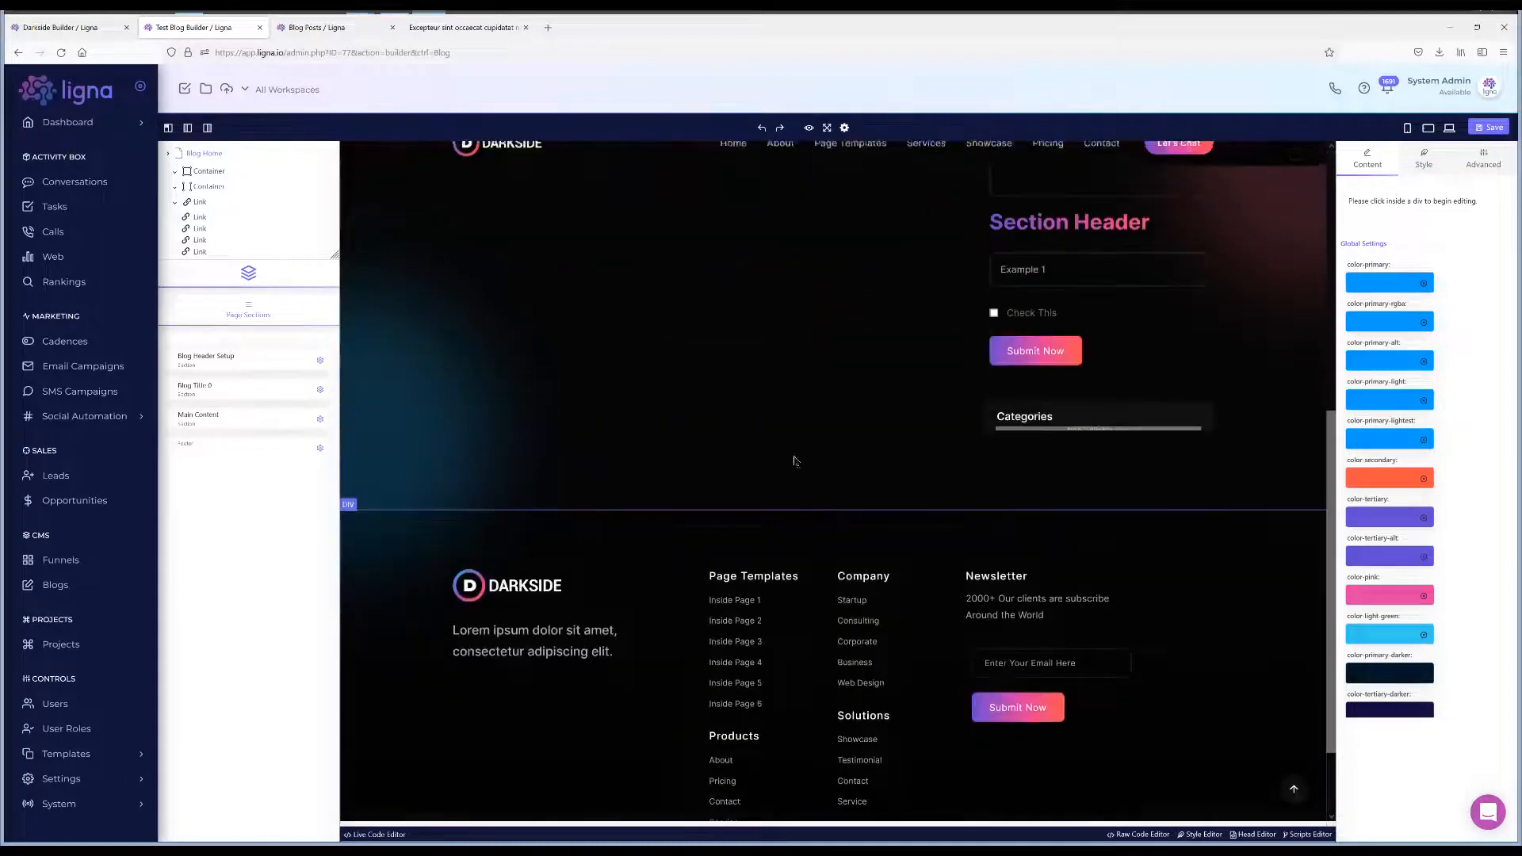
scroll(796, 458, "up", 6)
left_click(466, 33)
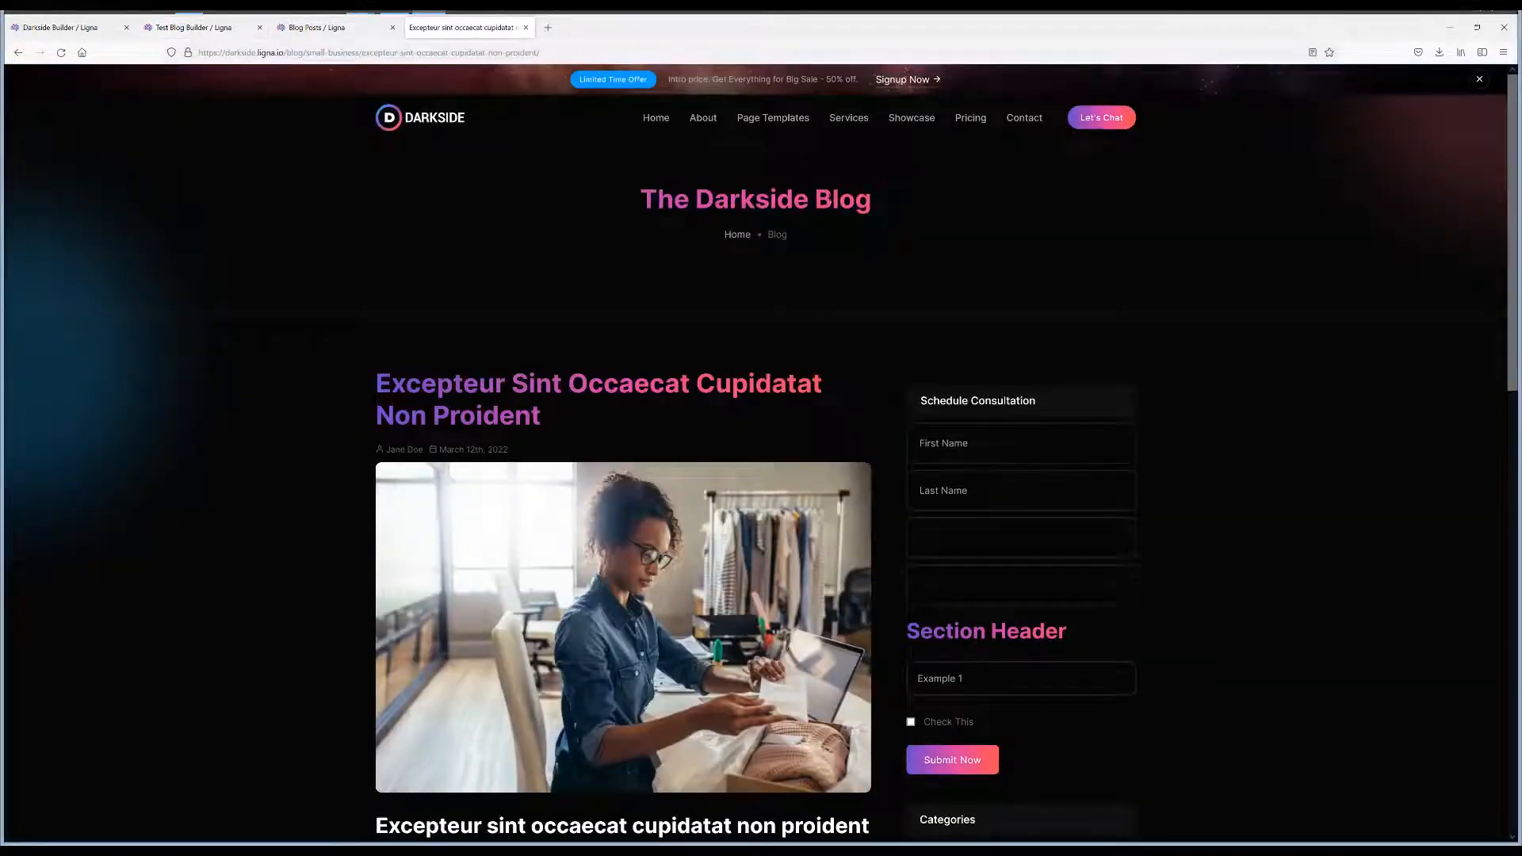
left_click(778, 235)
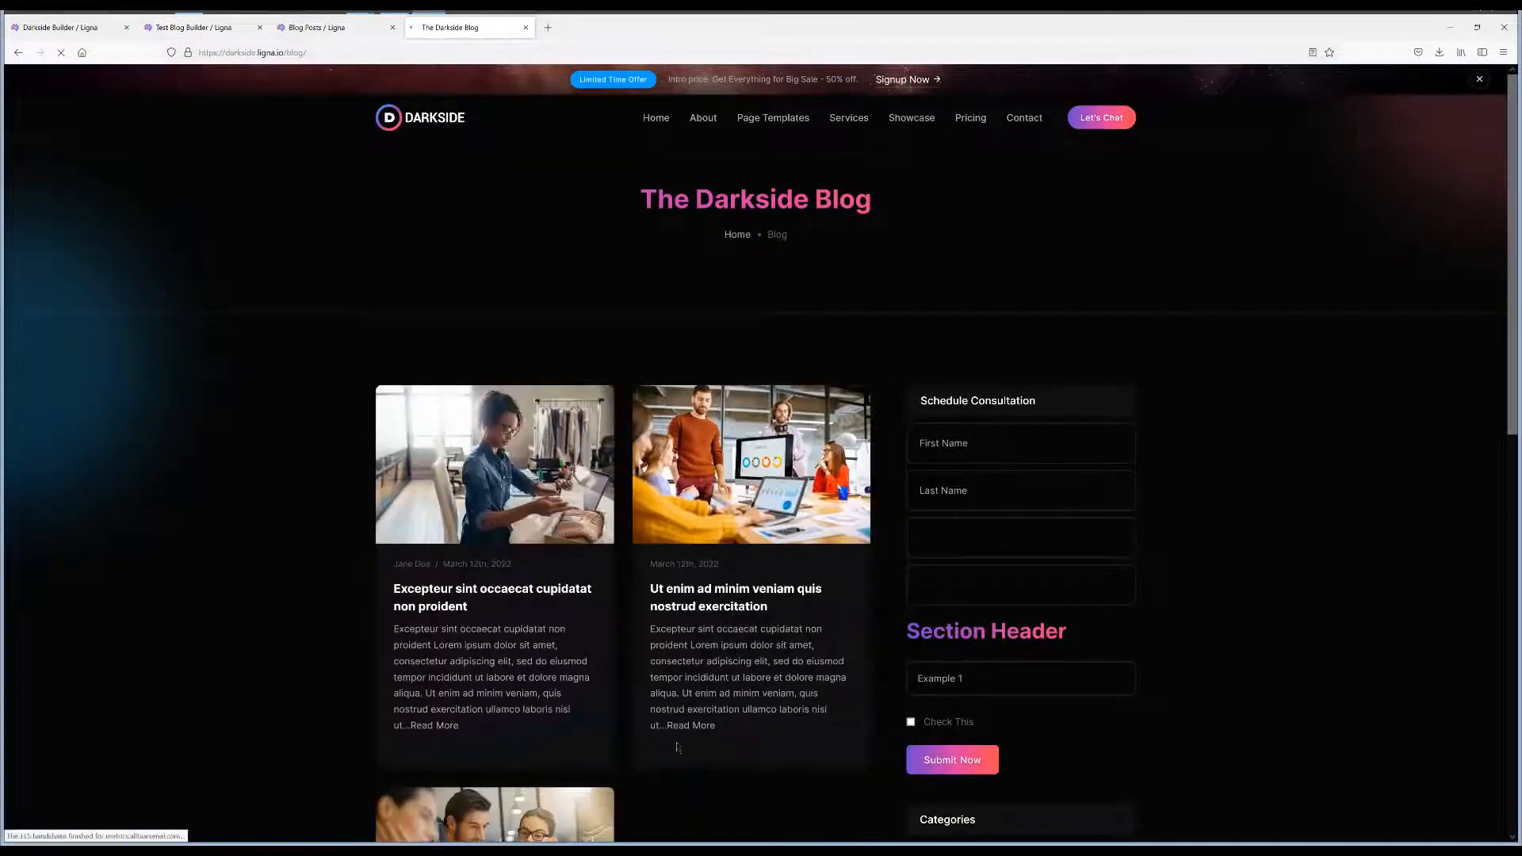
scroll(669, 615, "down", 4)
scroll(669, 615, "up", 4)
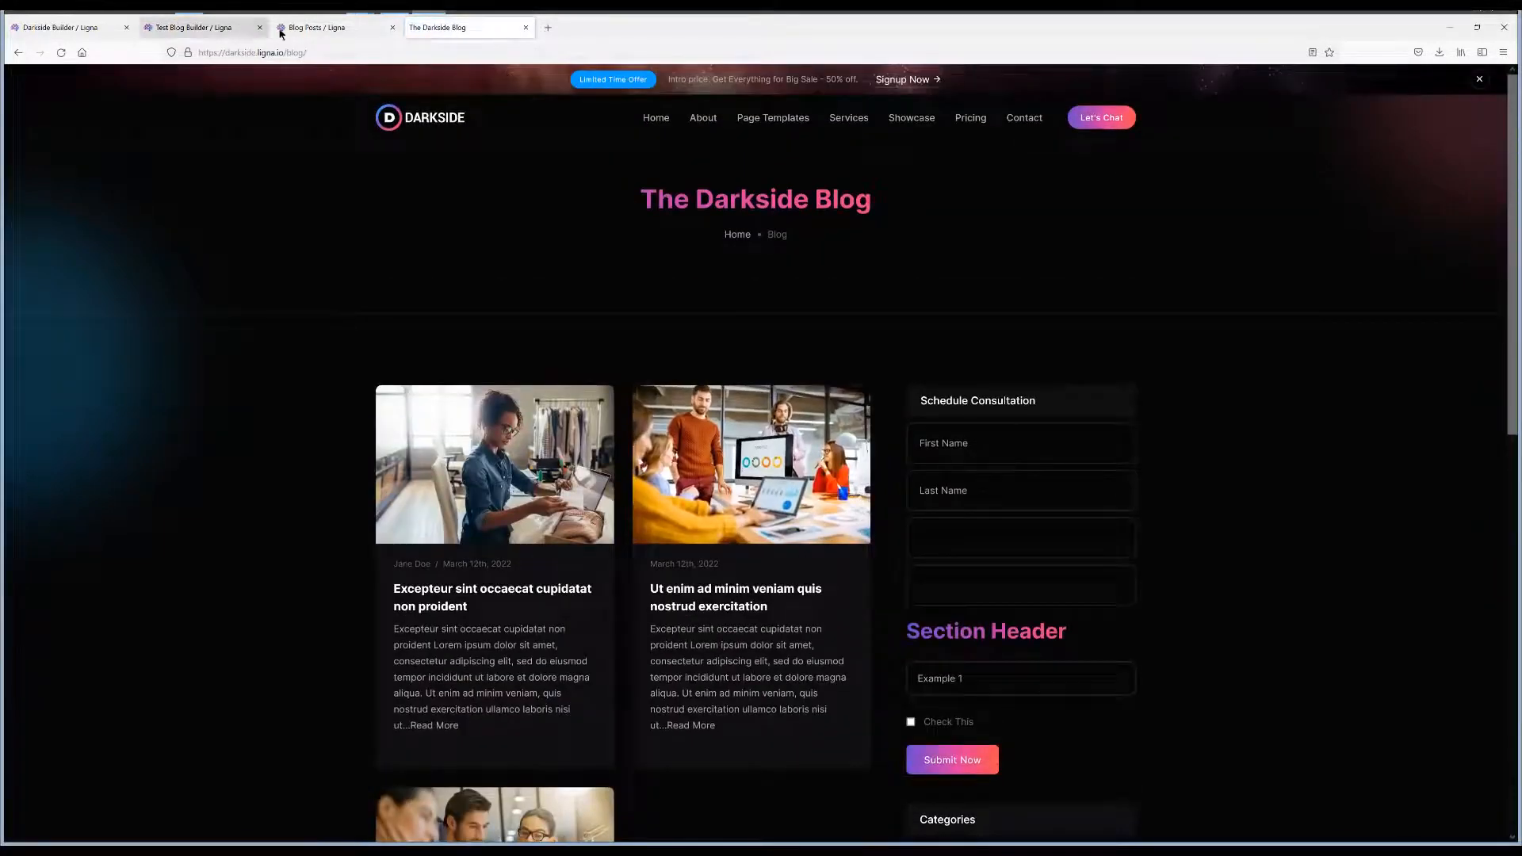
Return to the Test Blog builder and open that blog's posts and settings page.
left_click(321, 30)
left_click(215, 29)
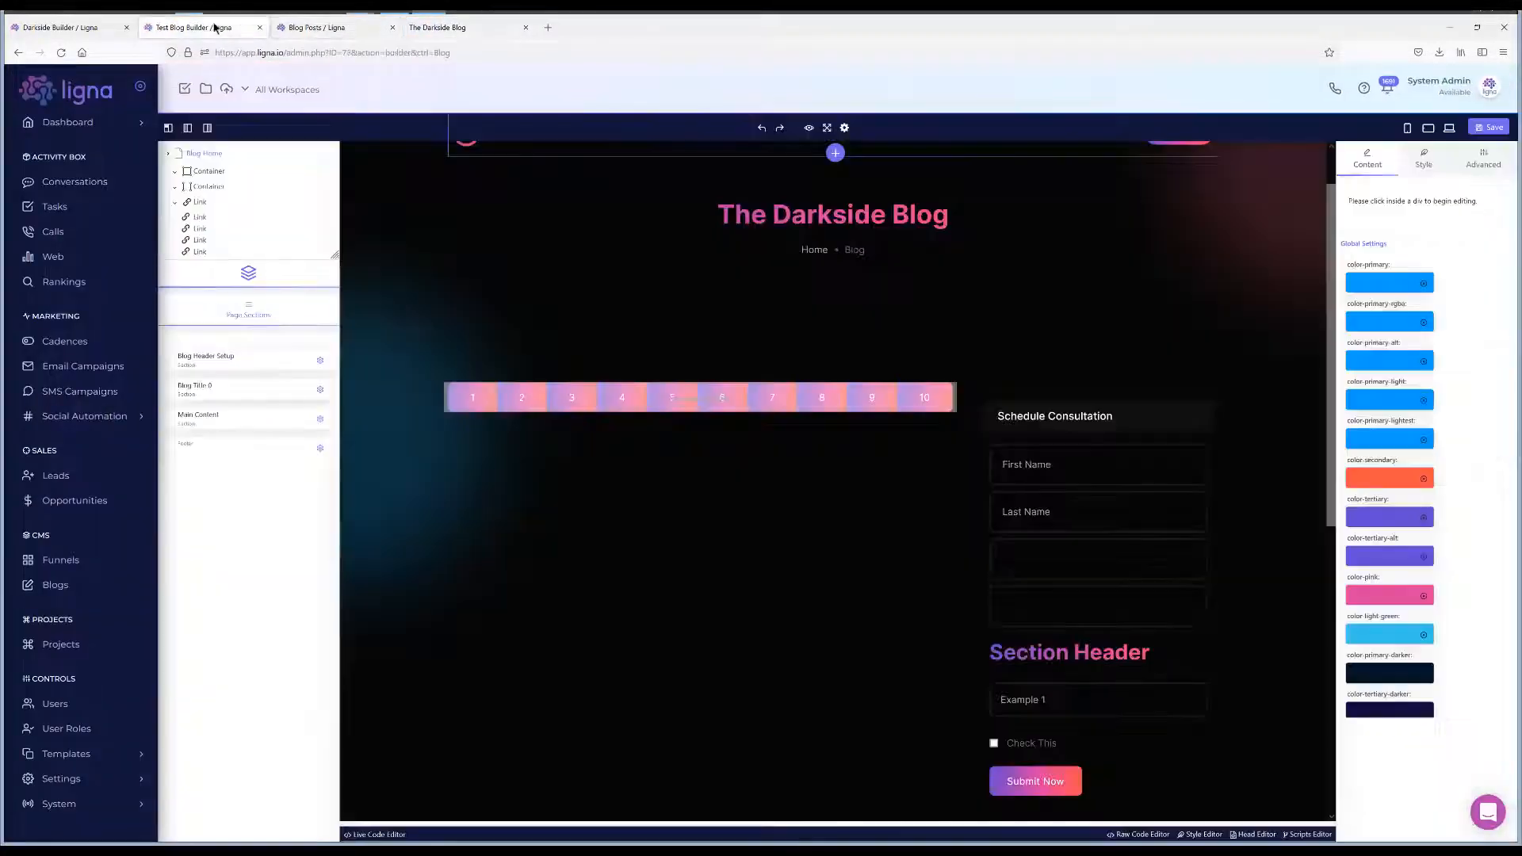
scroll(856, 325, "up", 2)
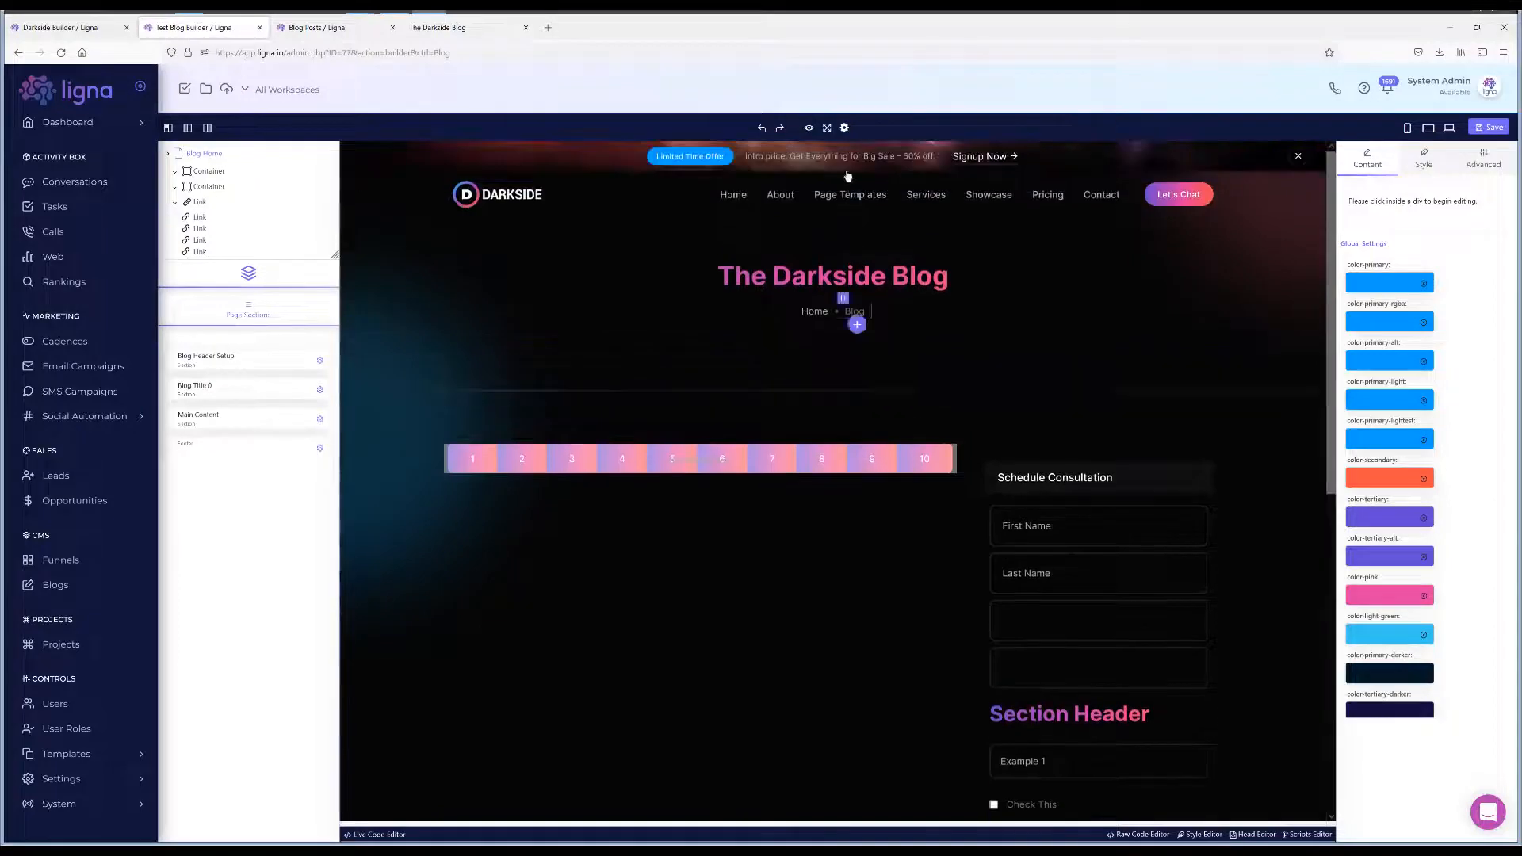
left_click(844, 128)
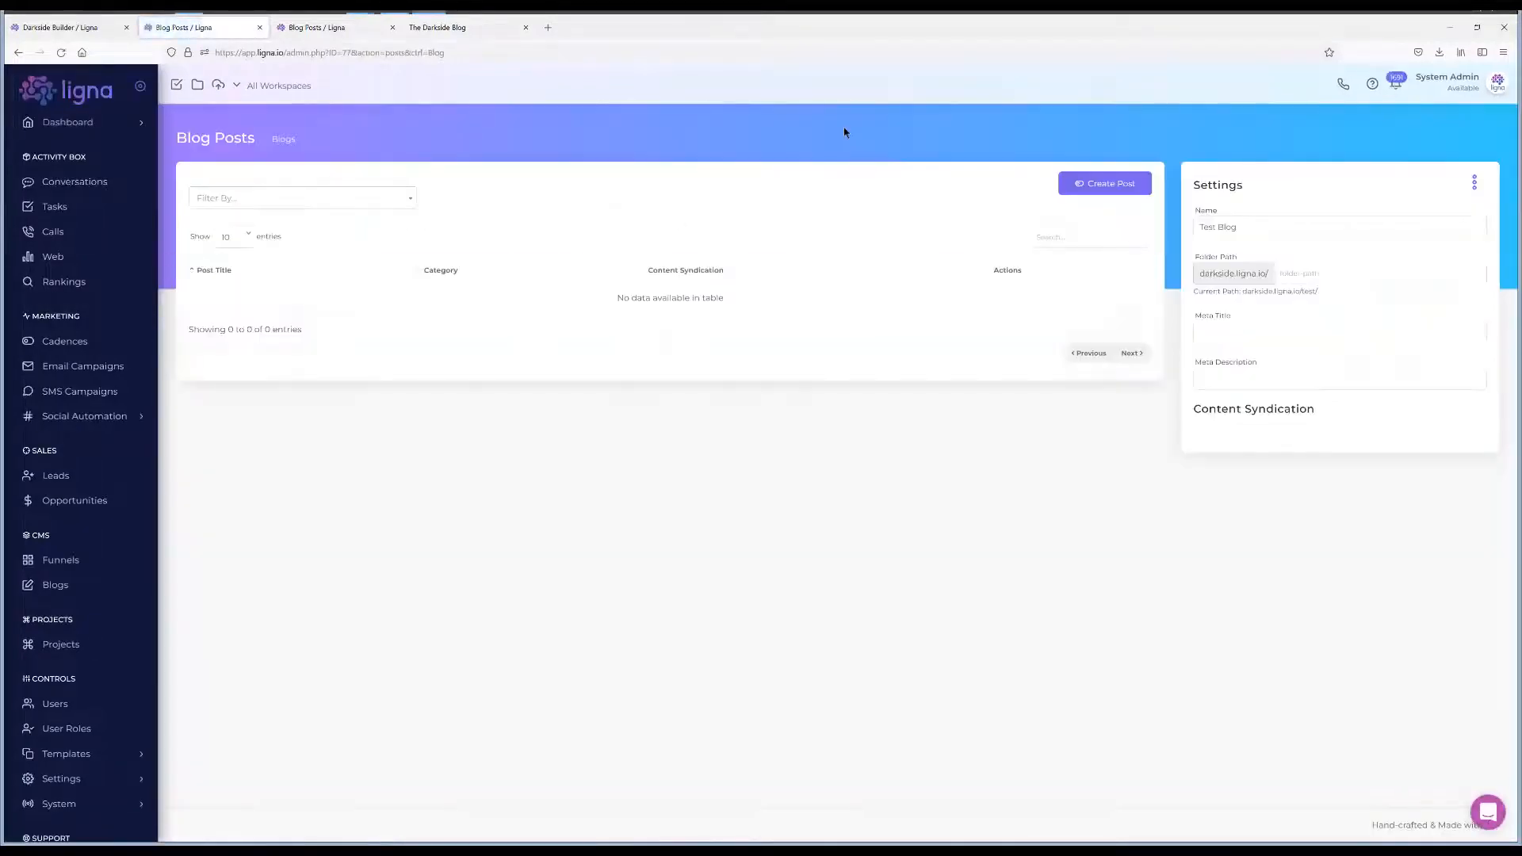
Open the "Excepteur sint occaecat cupidatat non proident" post of The Darkside Blog and copy its title.
left_click(326, 37)
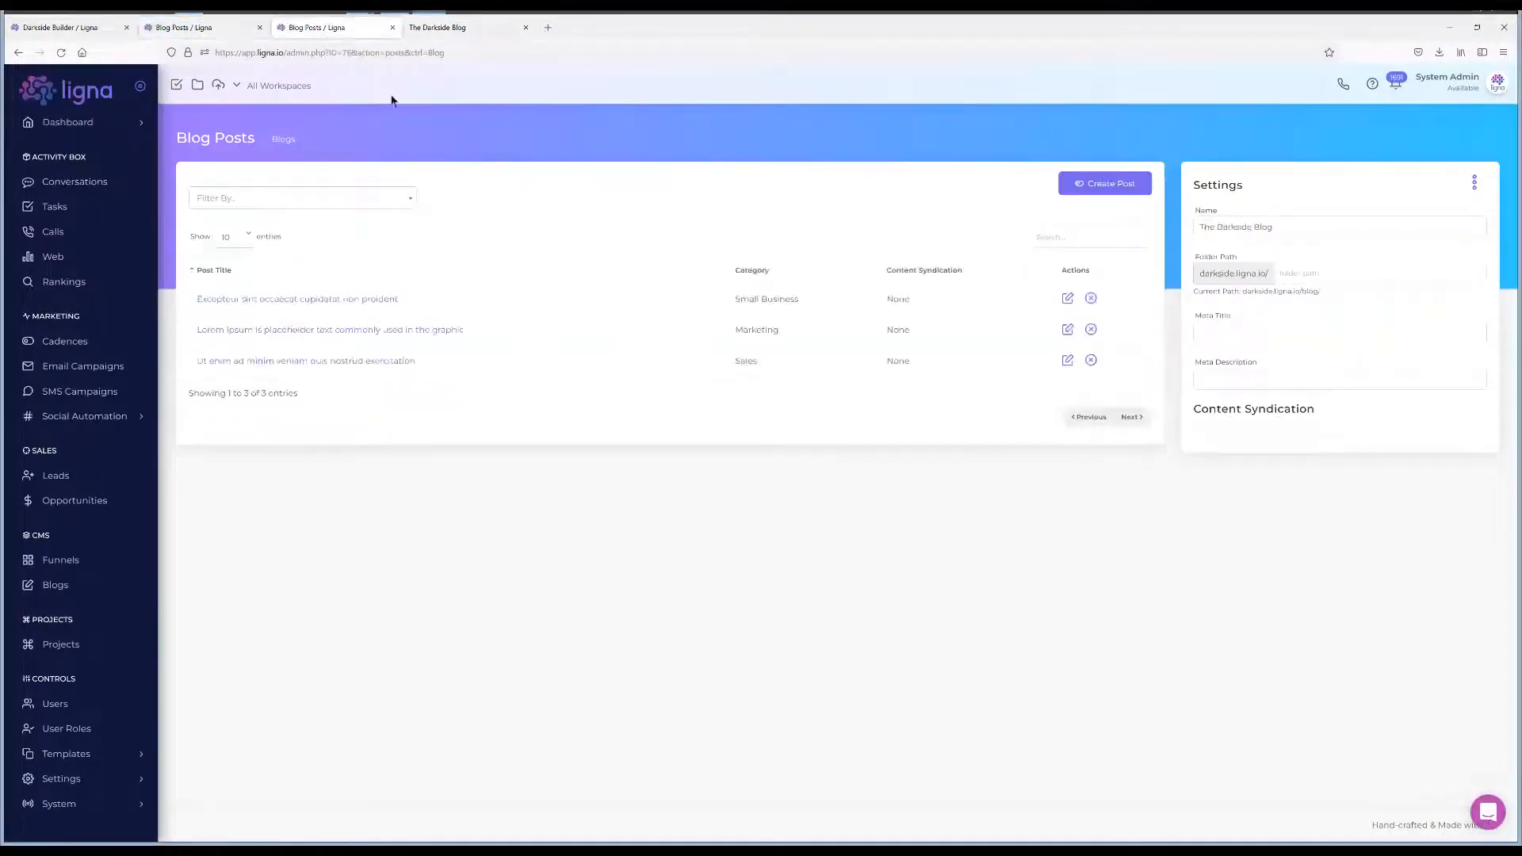
left_click(320, 300)
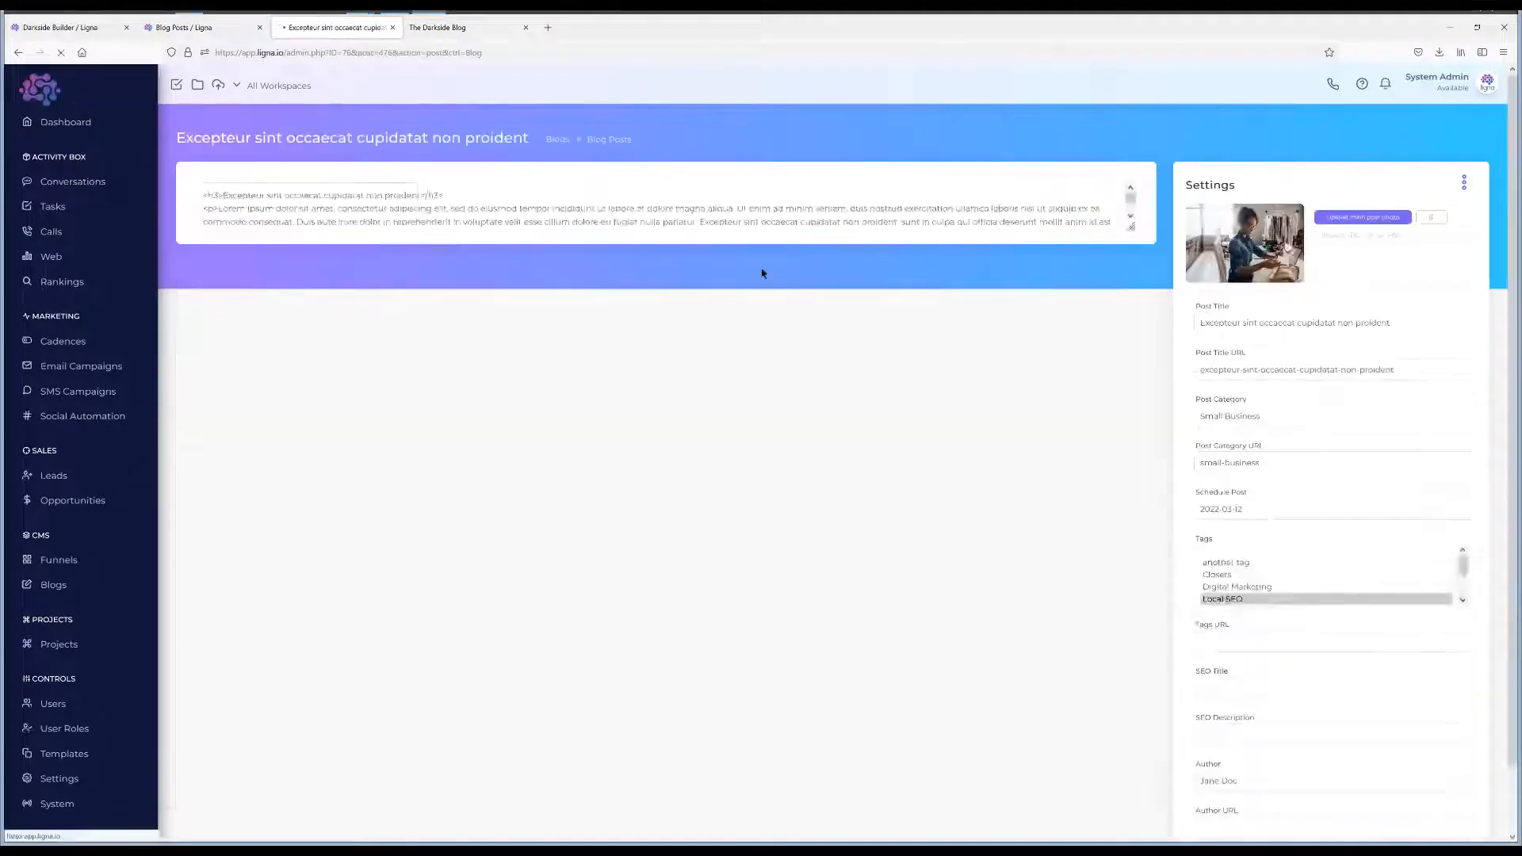
left_click_drag(1412, 326, 562, 225)
key("ctrl+c")
Create a Test Blog post titled "Excepteur sint occaecat cupidatat non proident" in a new category named Test Cat.
left_click(184, 27)
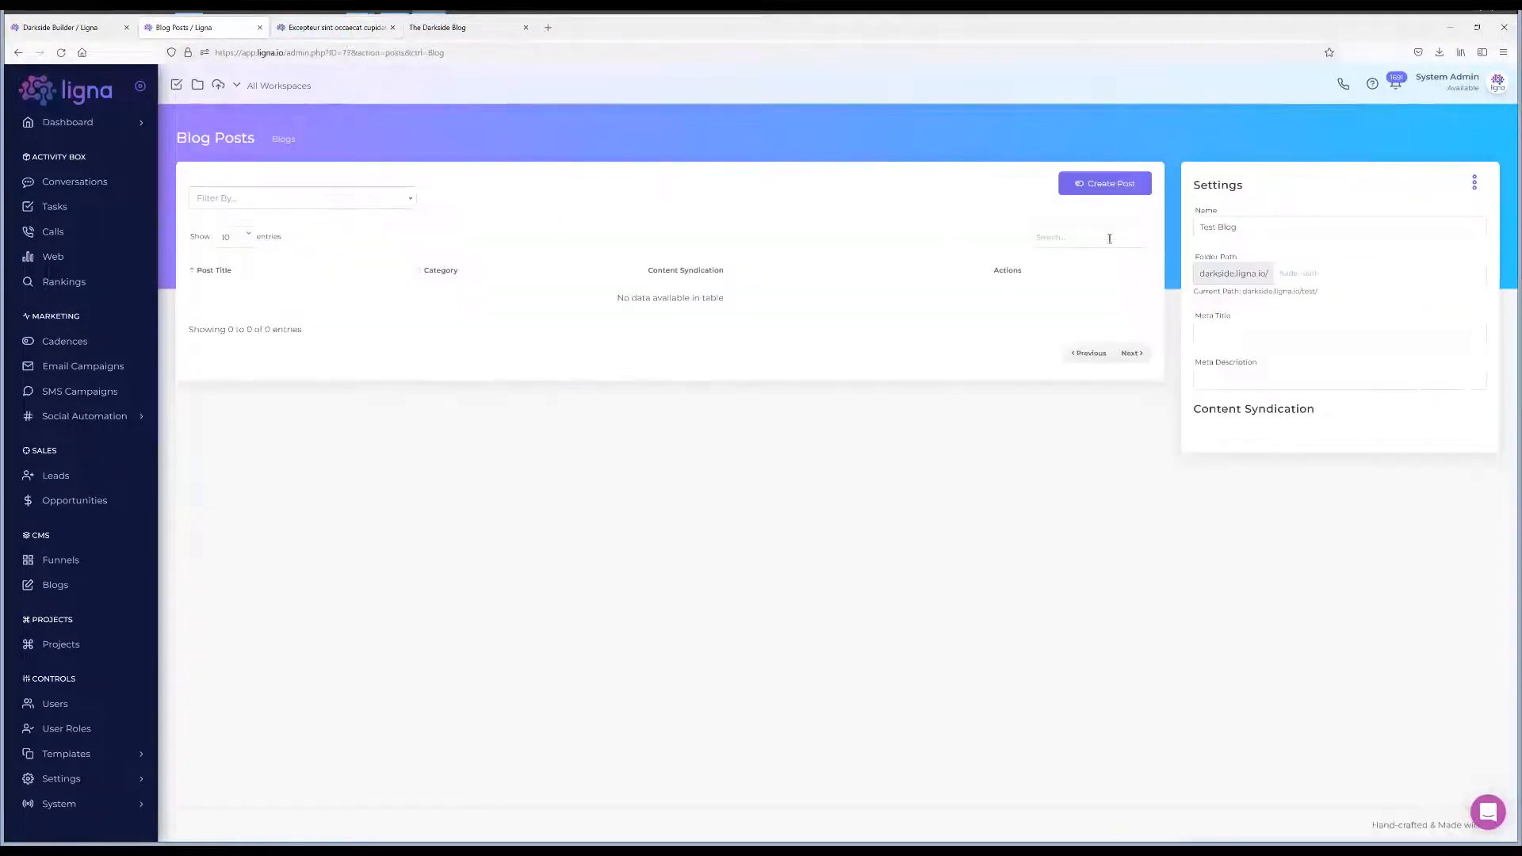
left_click(1107, 190)
key("ctrl+v")
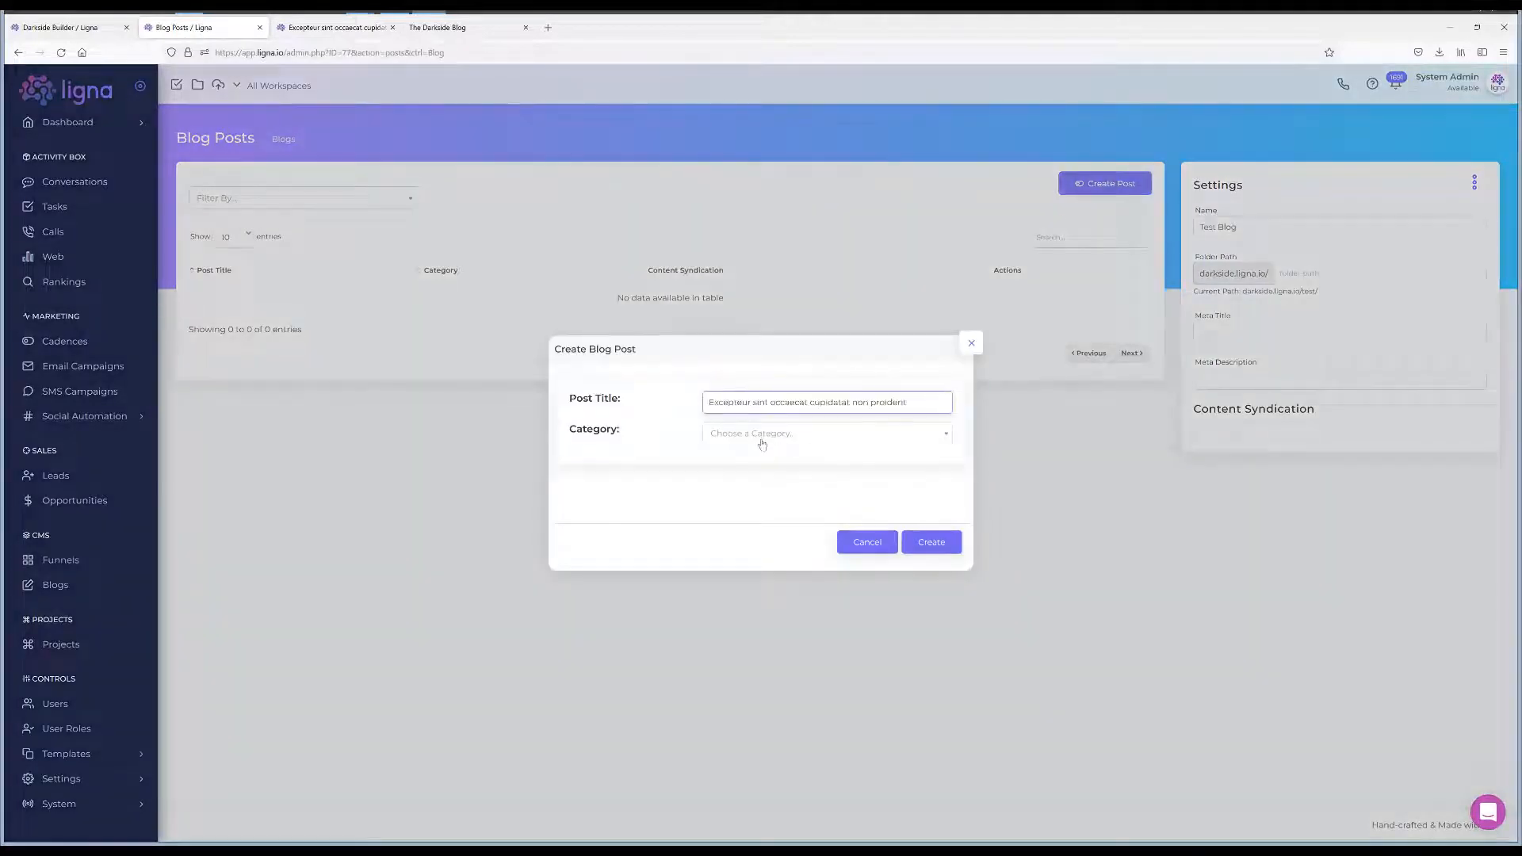
left_click(819, 435)
left_click(763, 514)
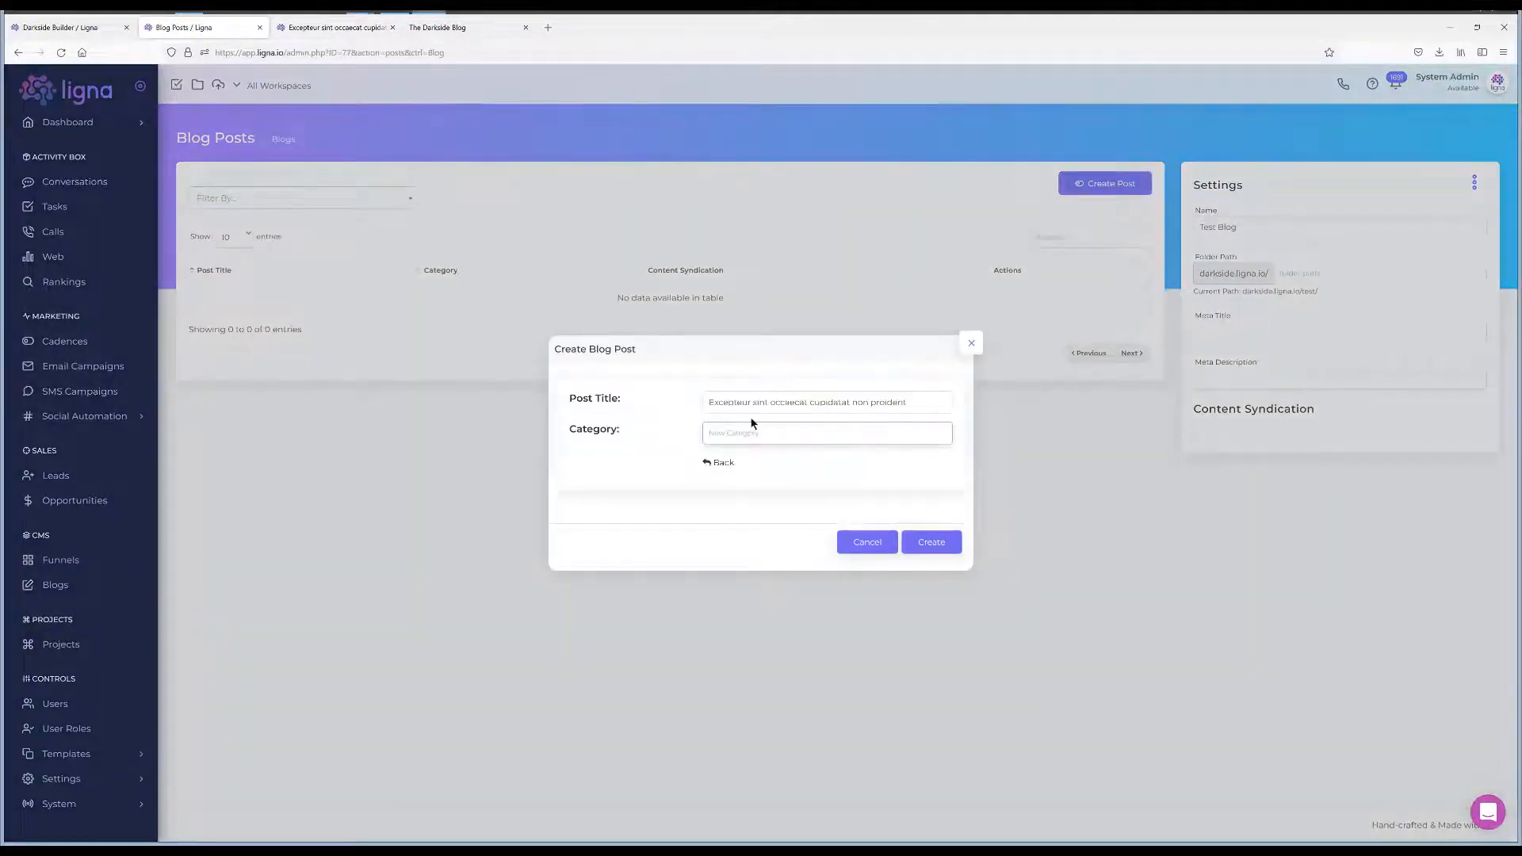
type("Test Cat")
left_click(927, 542)
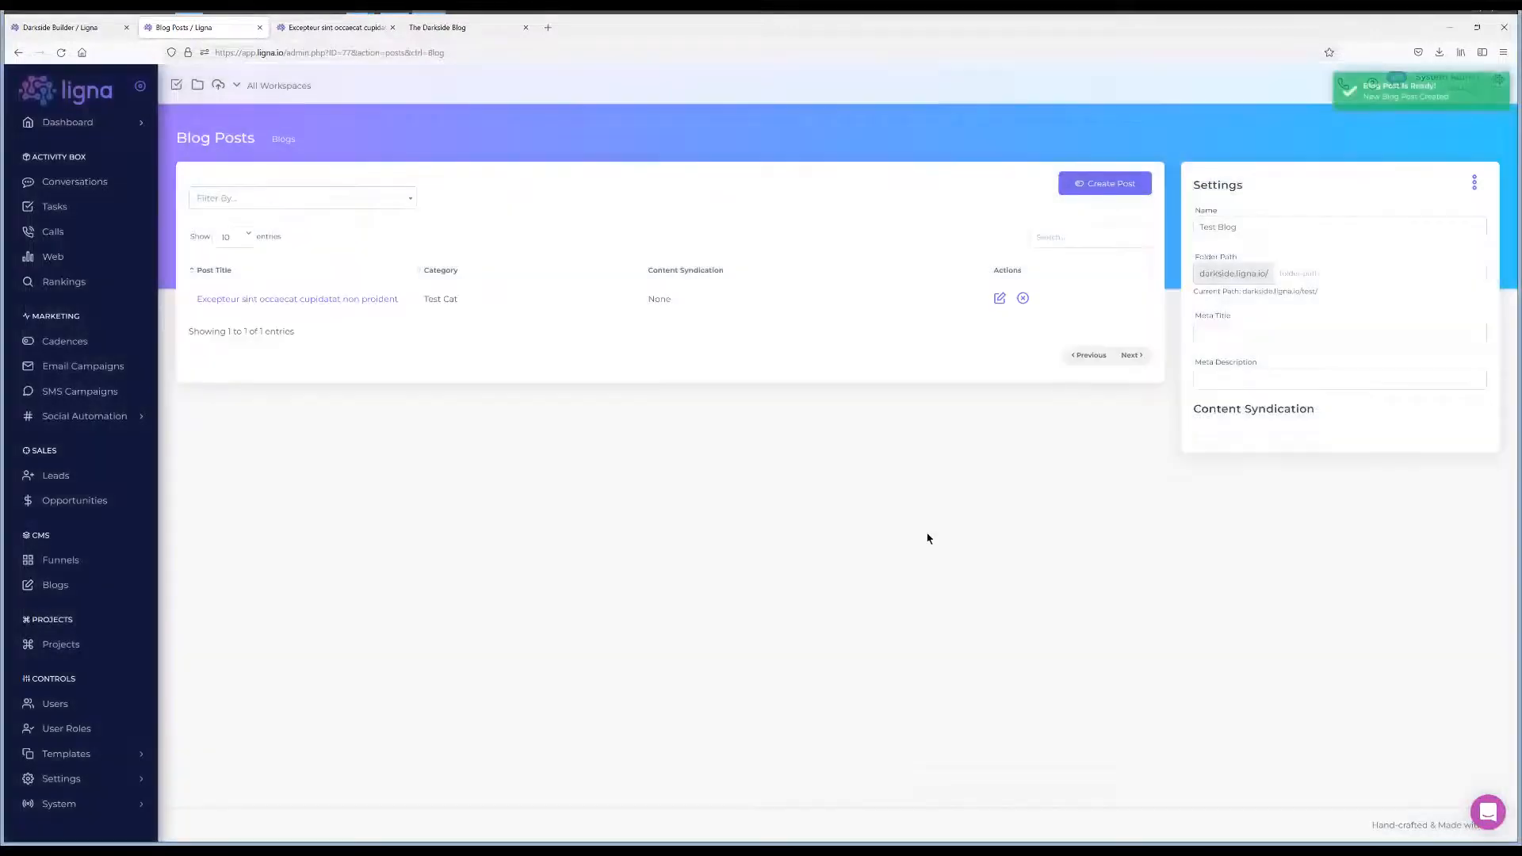
Open the new Test Blog post for editing and copy the full source code of the matching Darkside Blog post.
left_click(336, 299)
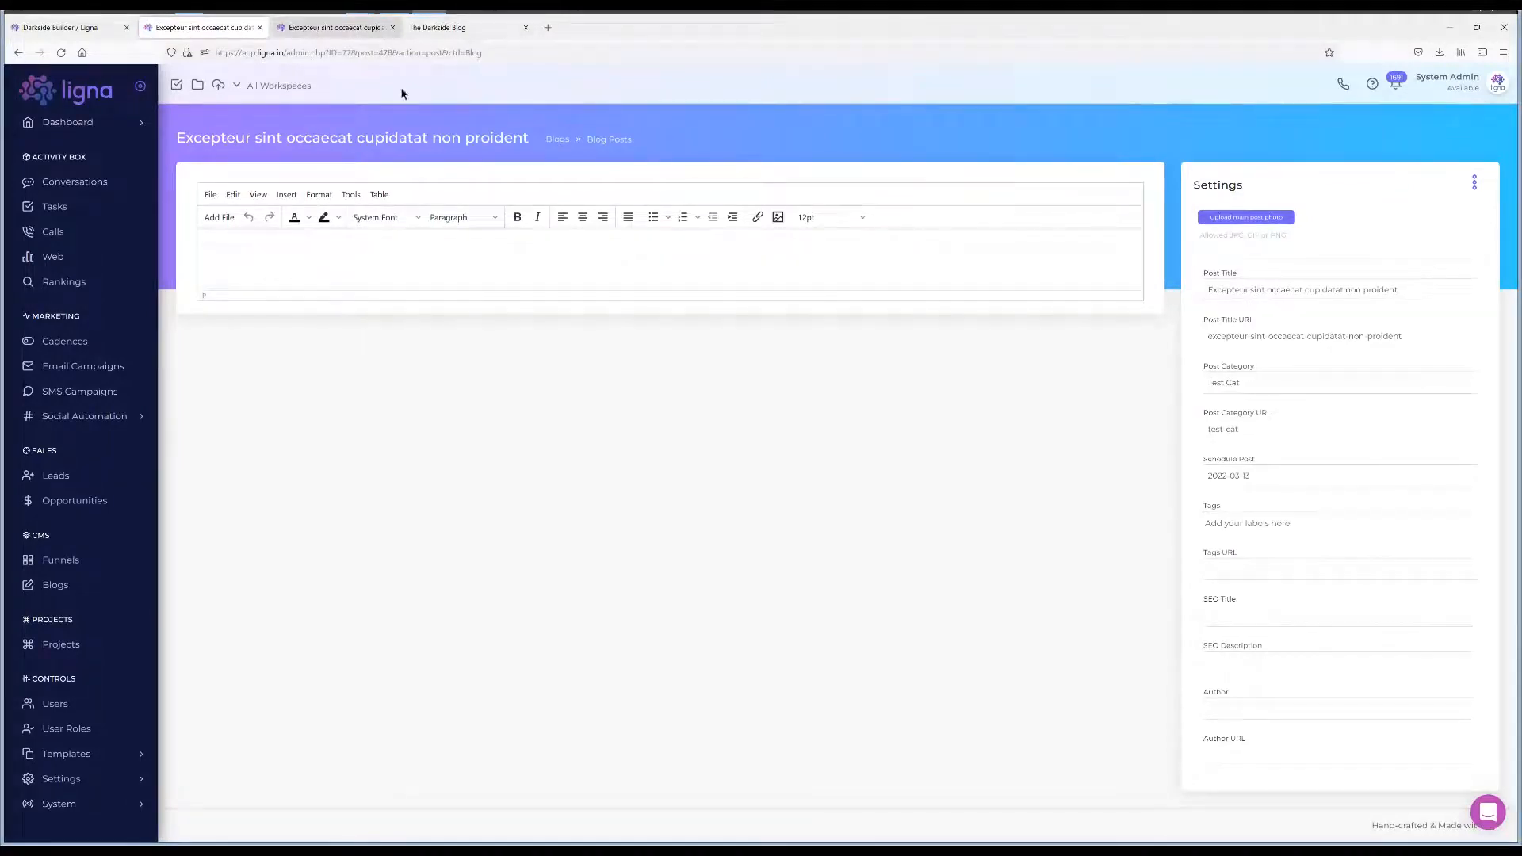
key("ctrl+Tab")
left_click(350, 195)
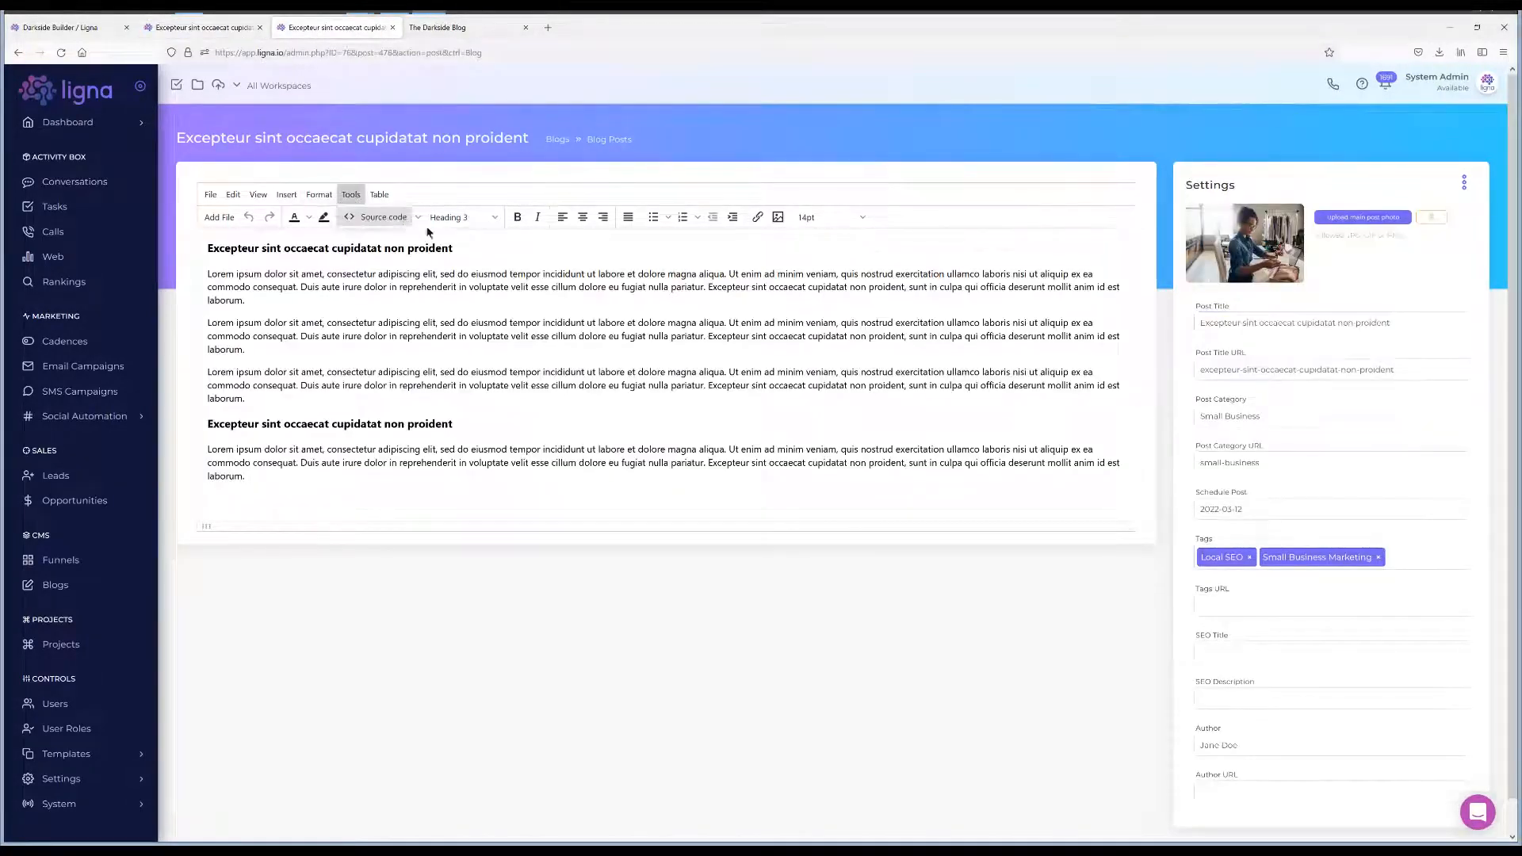
left_click(385, 217)
key("ctrl+a")
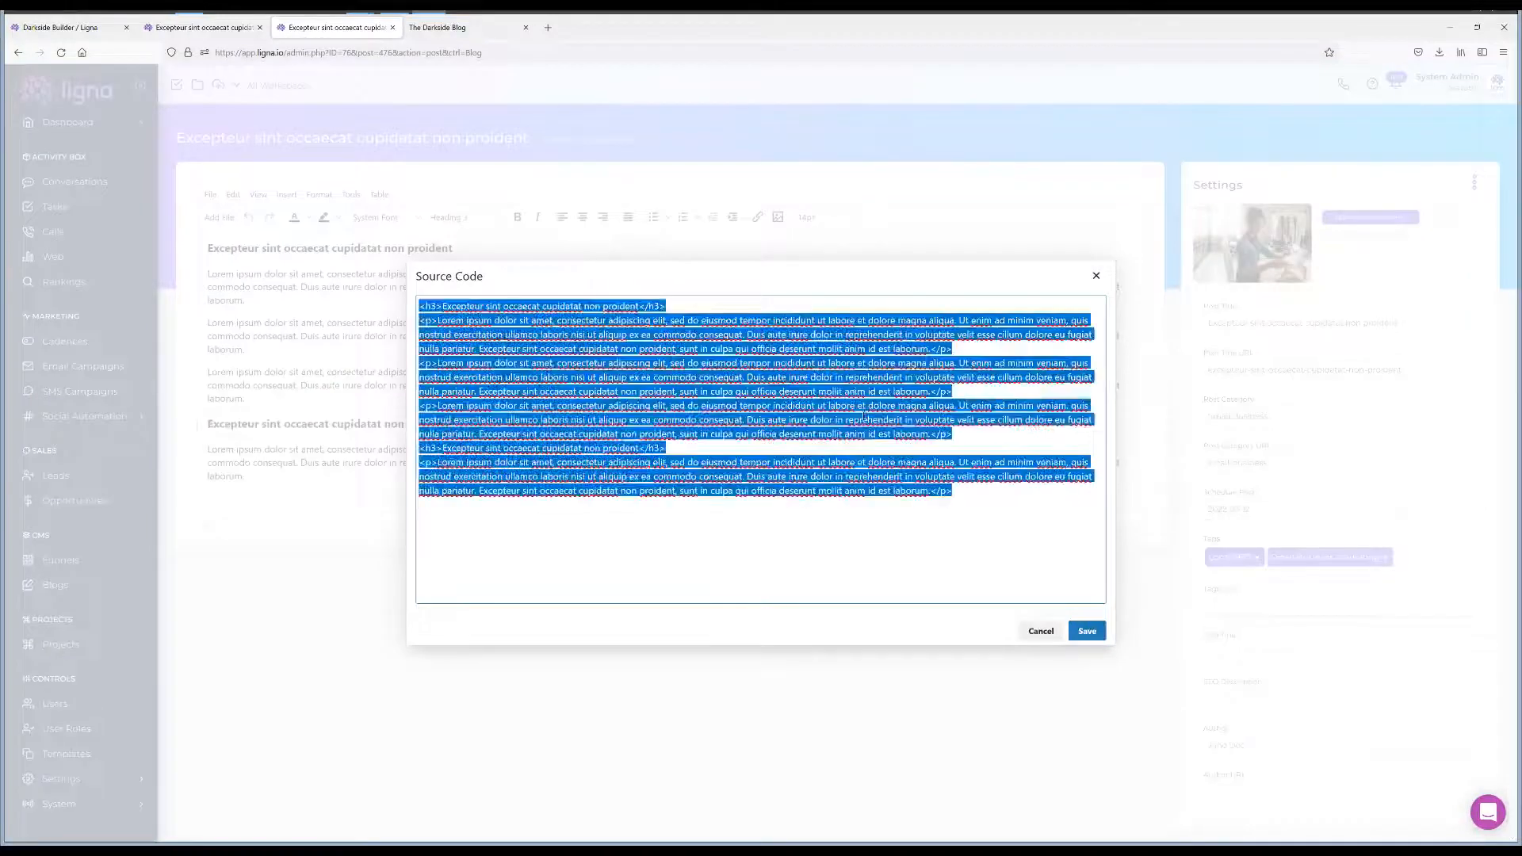
left_click(1041, 631)
Paste the copied source code into the Test Blog post's content and save it.
key("ctrl+shift+Tab")
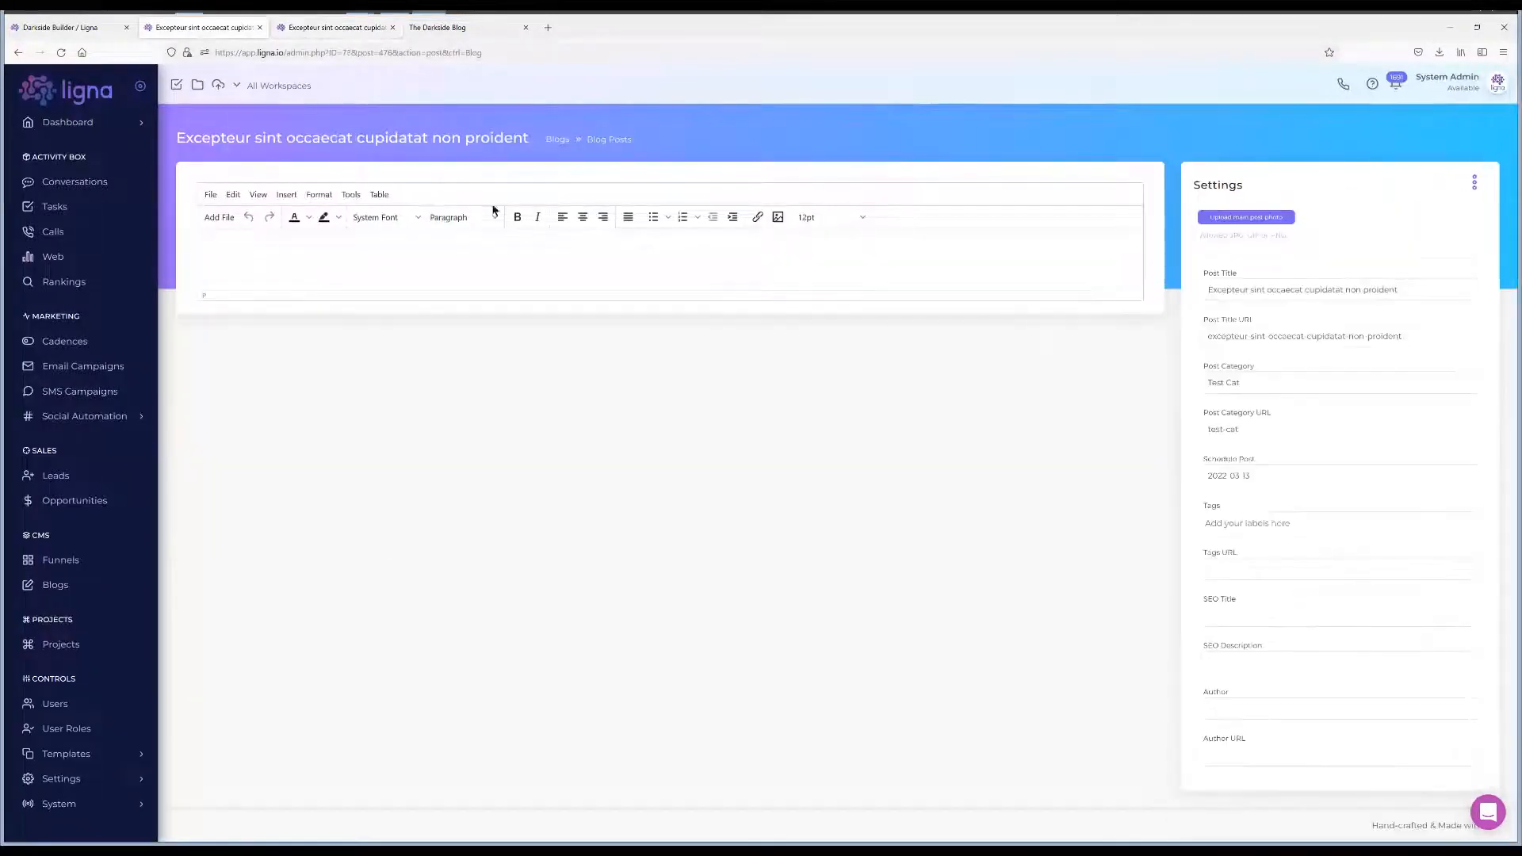
left_click(351, 194)
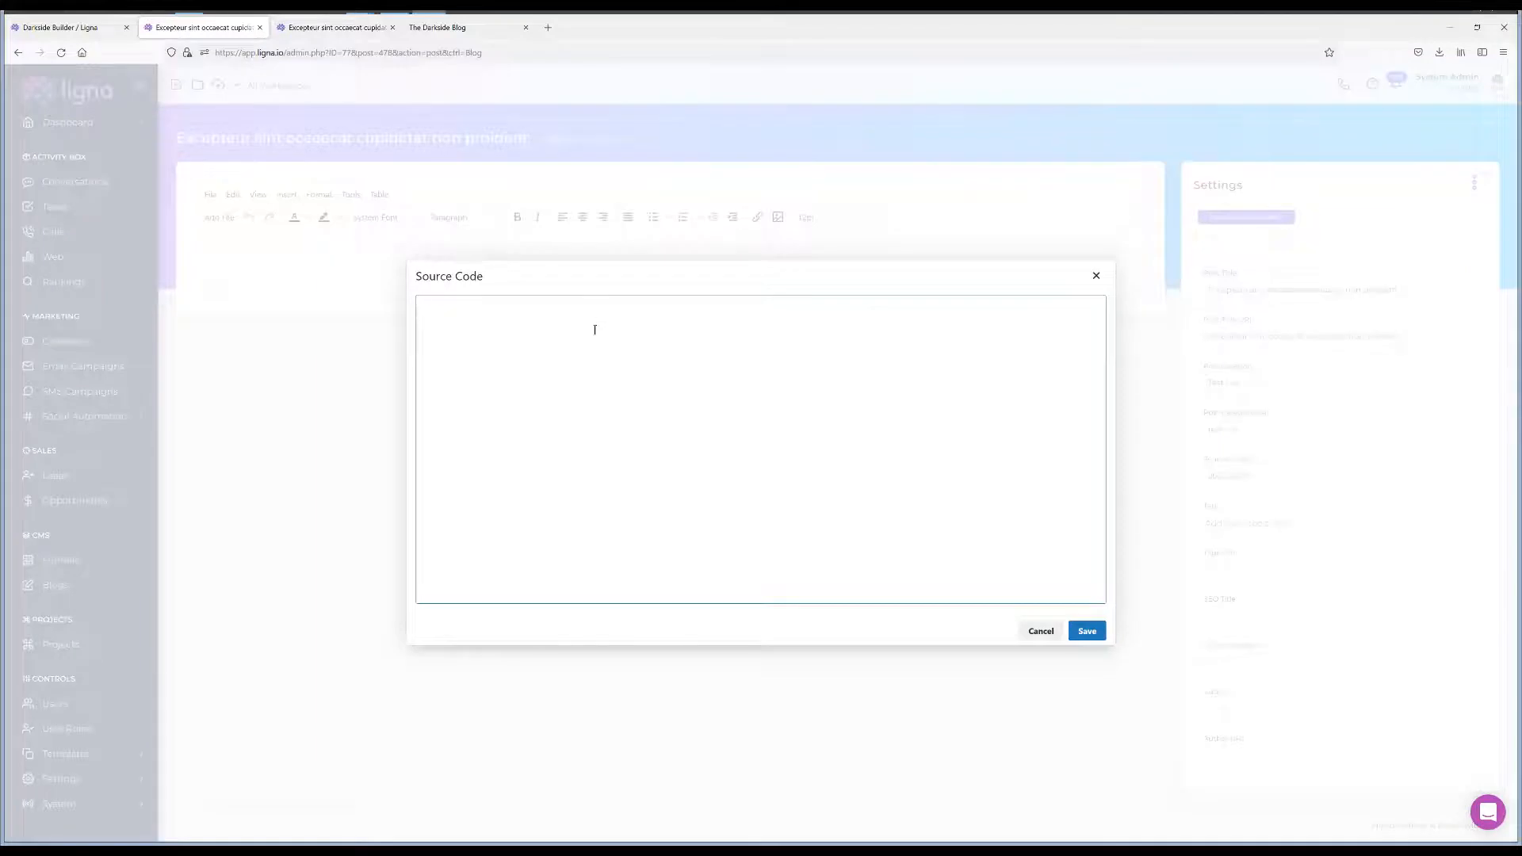
key("ctrl+v")
left_click(1087, 631)
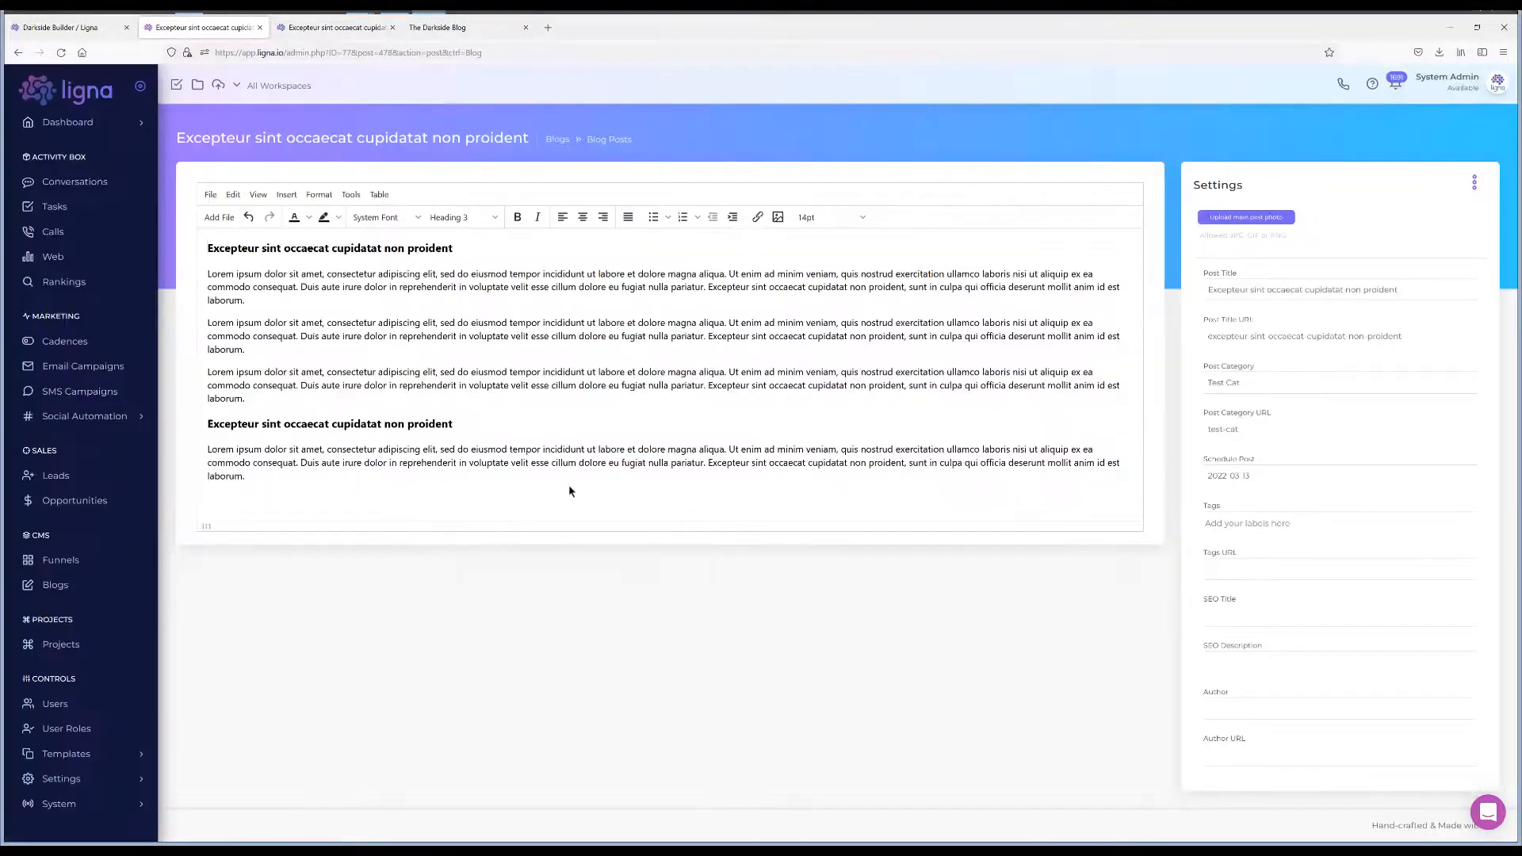
Set the Test Blog post's schedule date to 2022-03-12.
left_click(1251, 480)
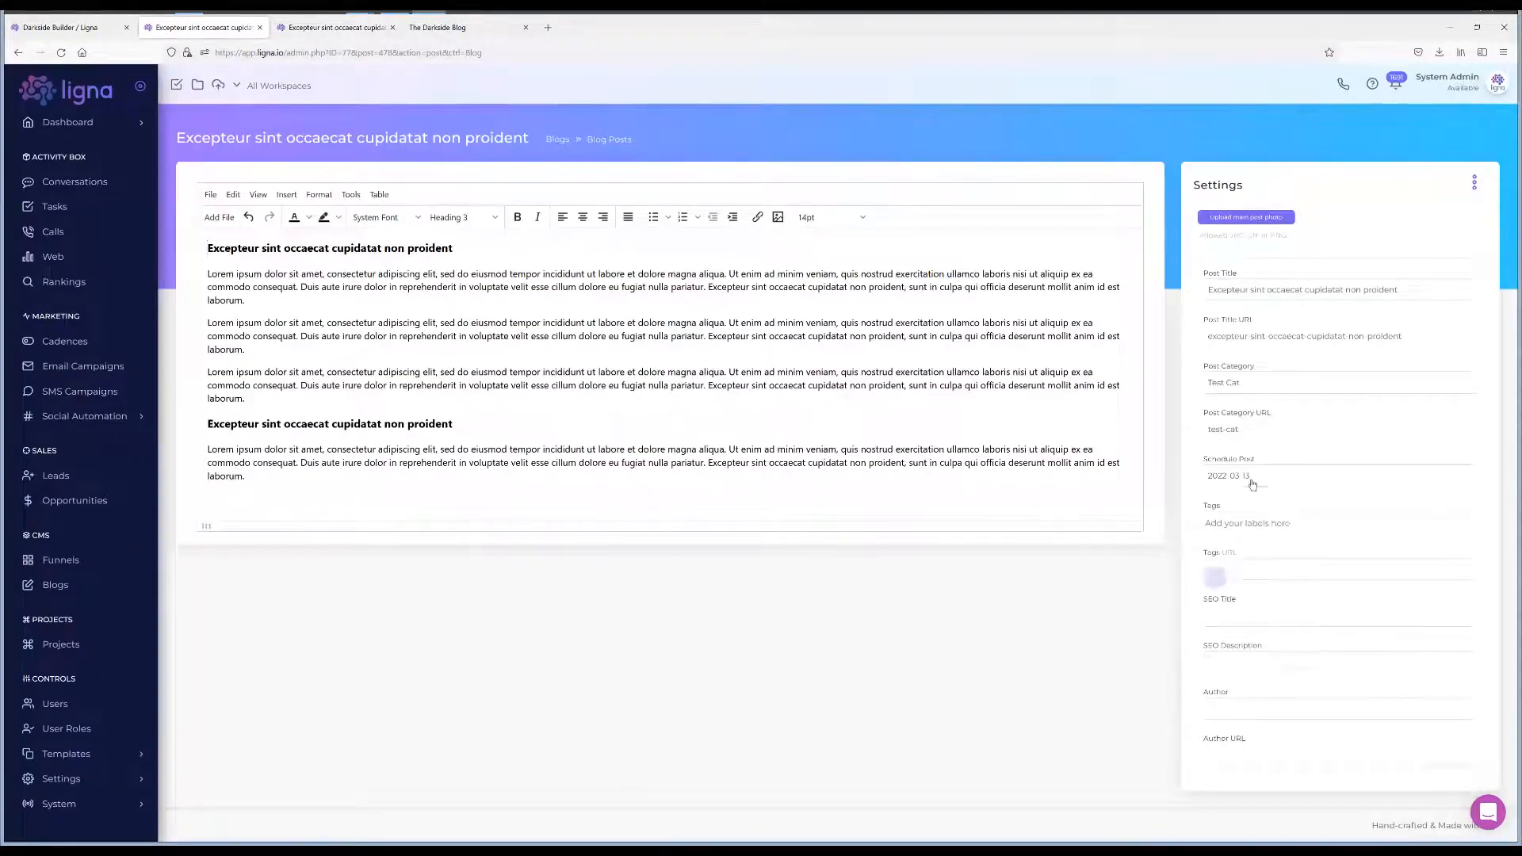
left_click(1142, 592)
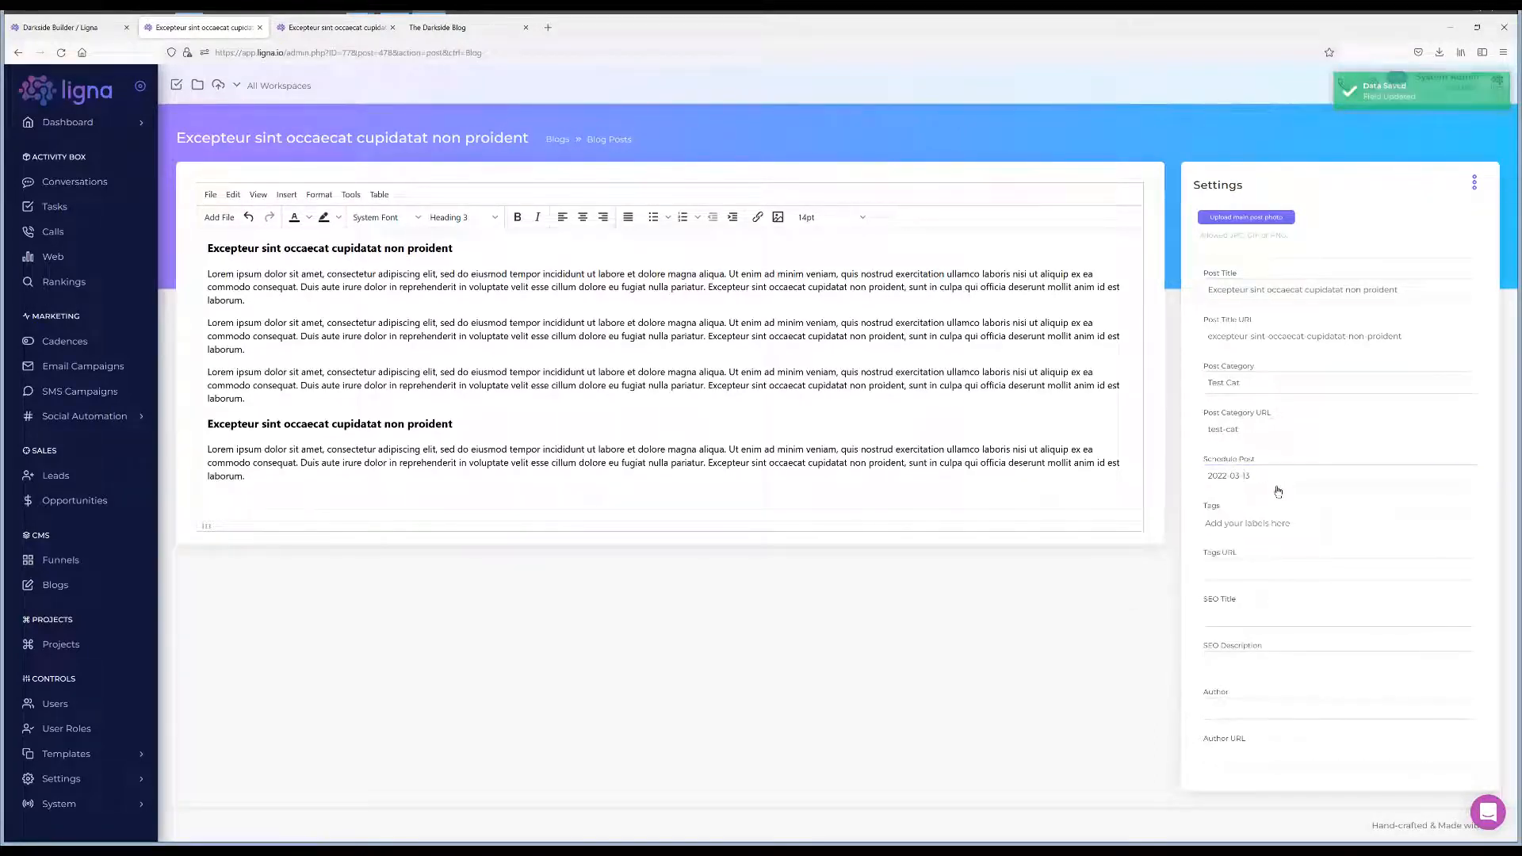
left_click(1235, 477)
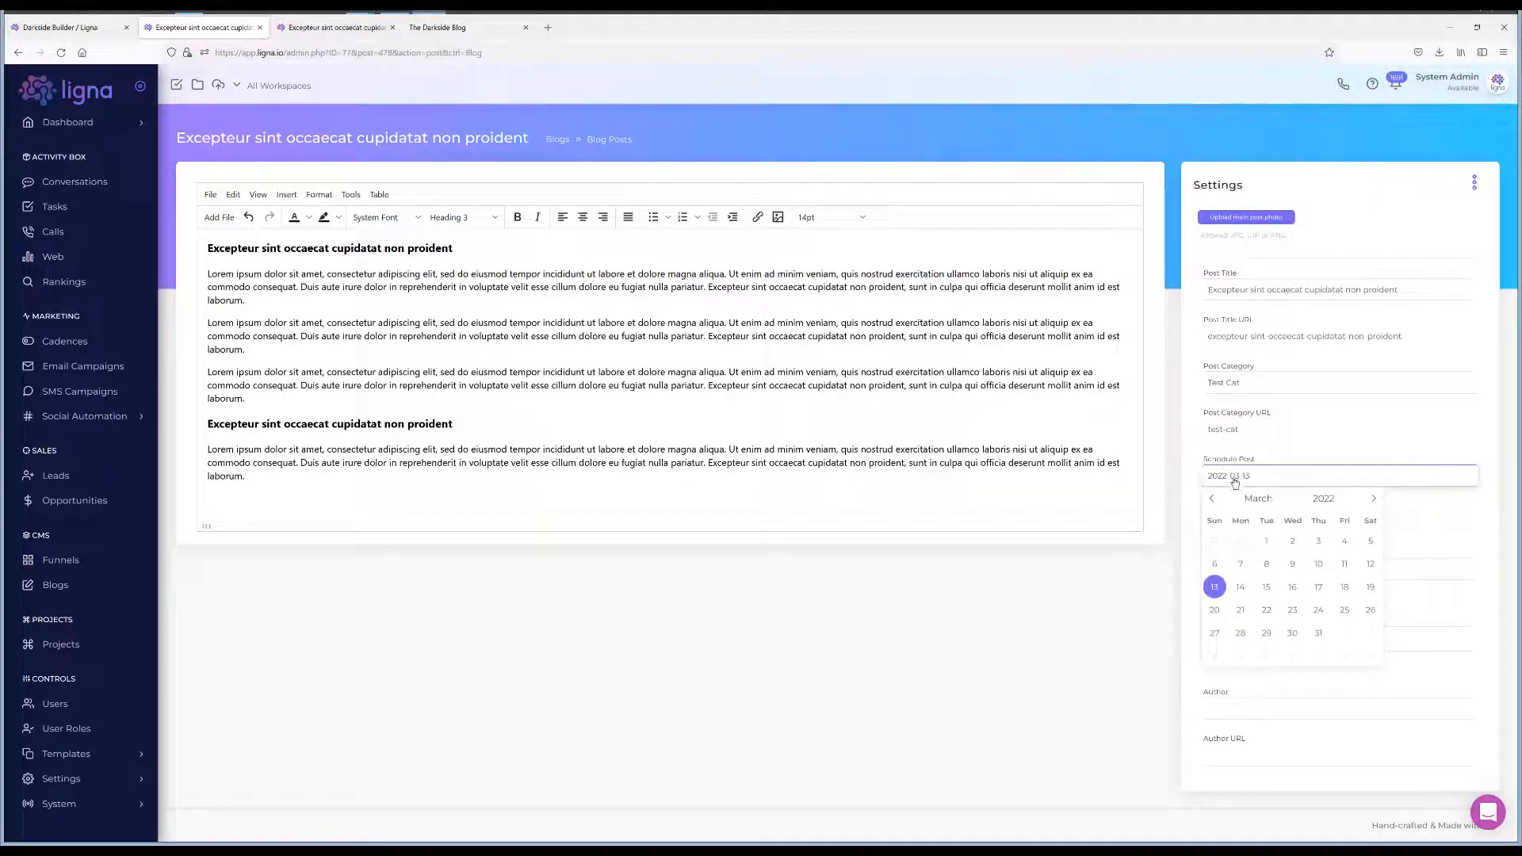
left_click(1370, 564)
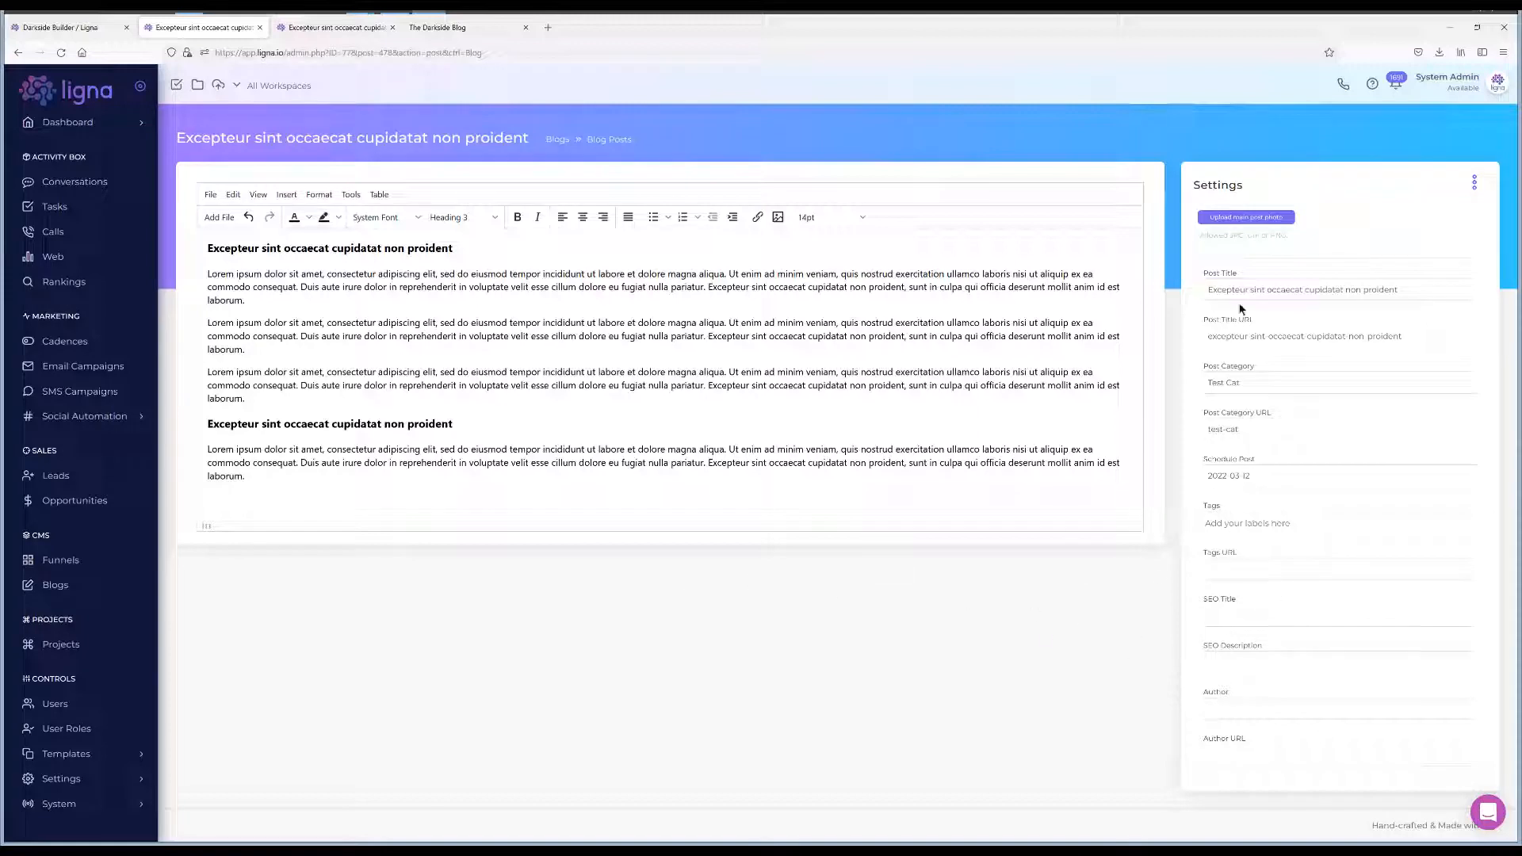
Set the AdobeStock photo of the flip-chart presentation from the Images folder as the Test Blog post's main photo.
left_click(1234, 224)
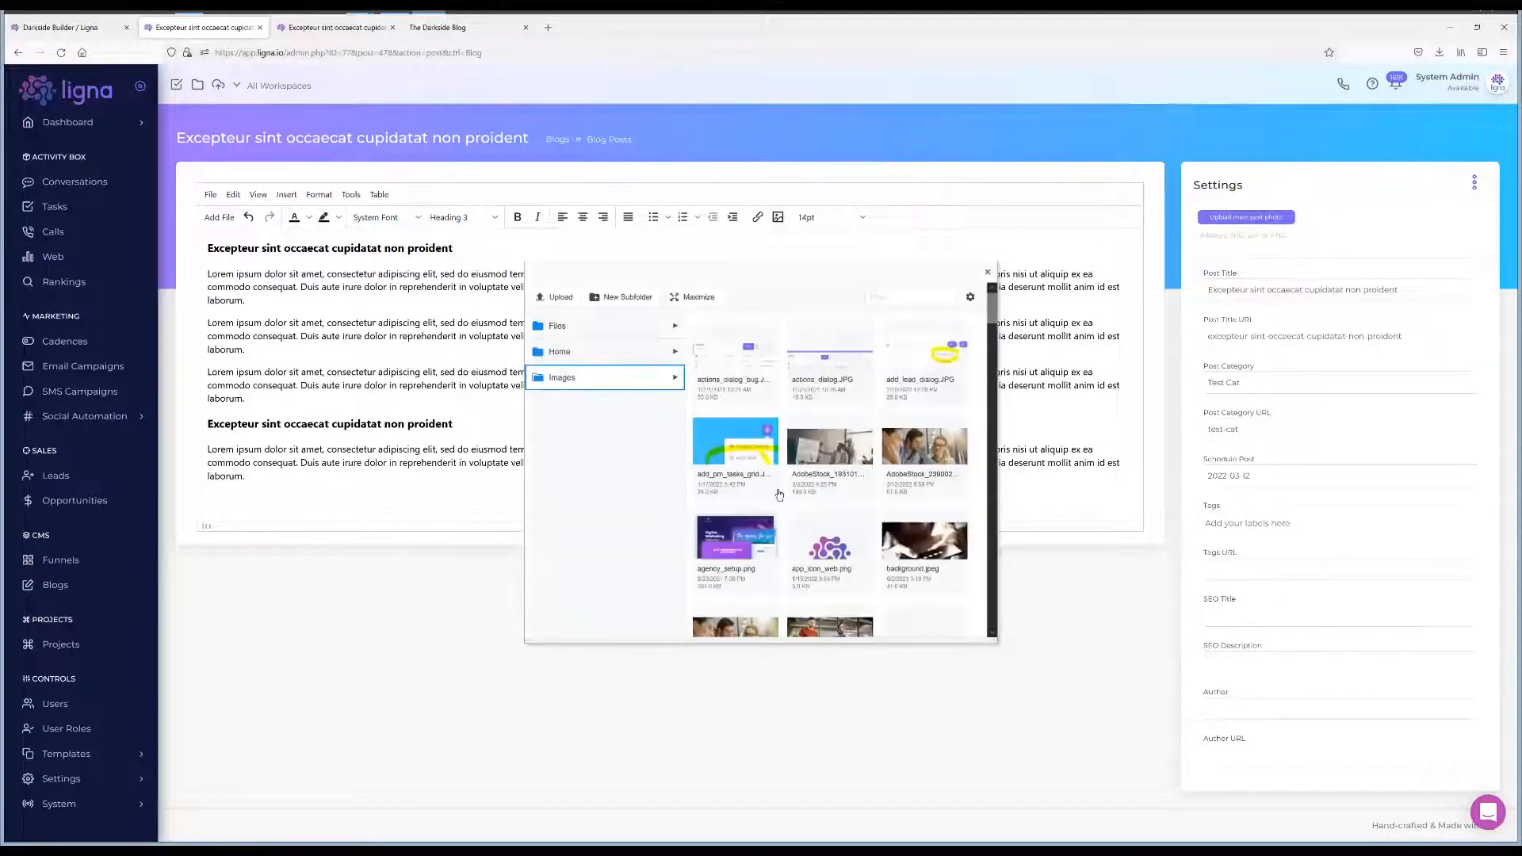
scroll(779, 494, "down", 3)
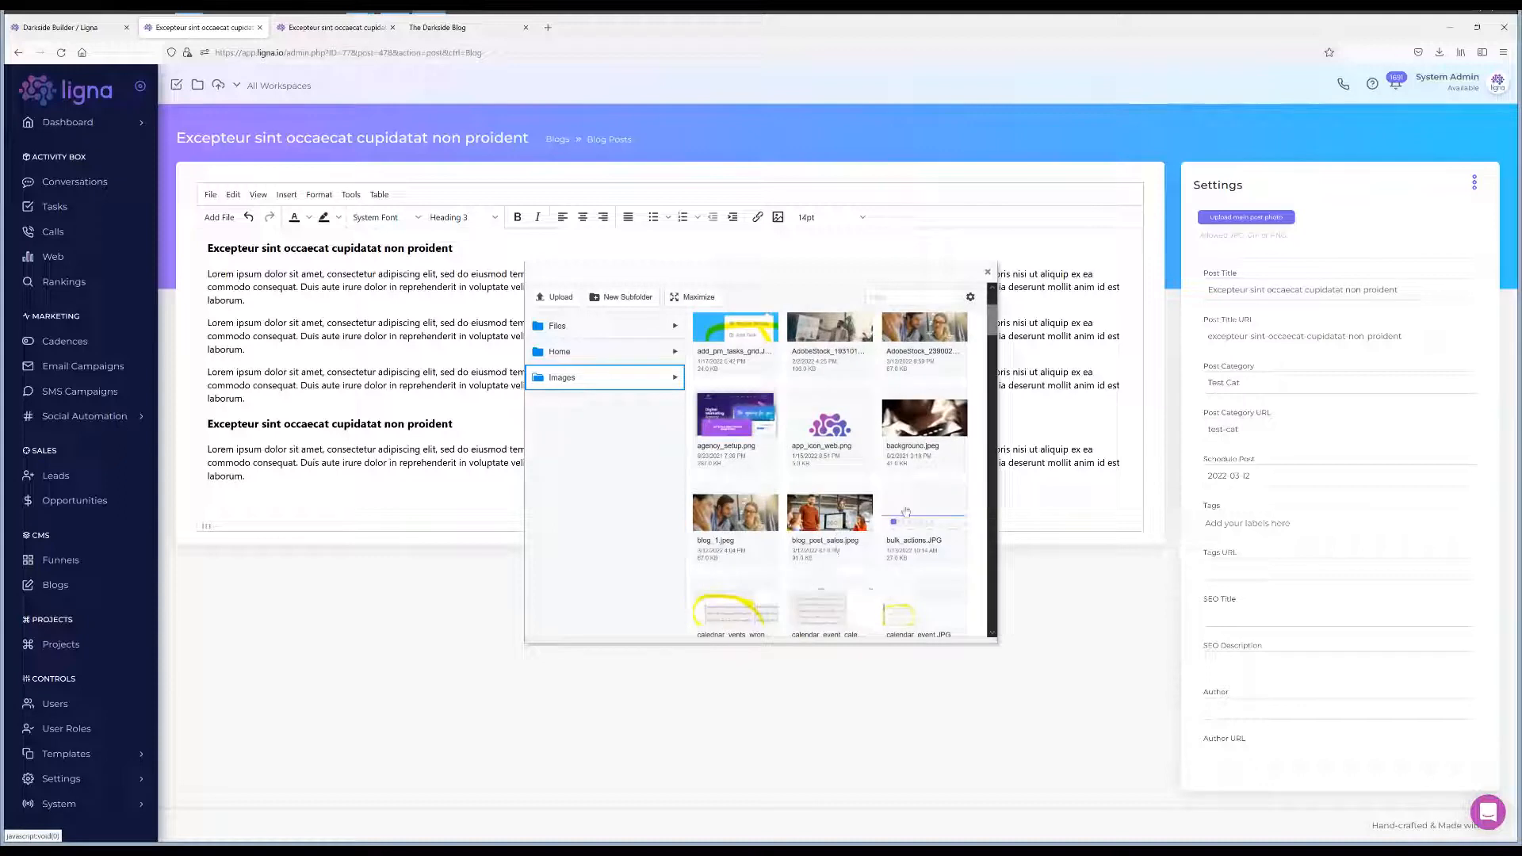
scroll(906, 512, "up", 1)
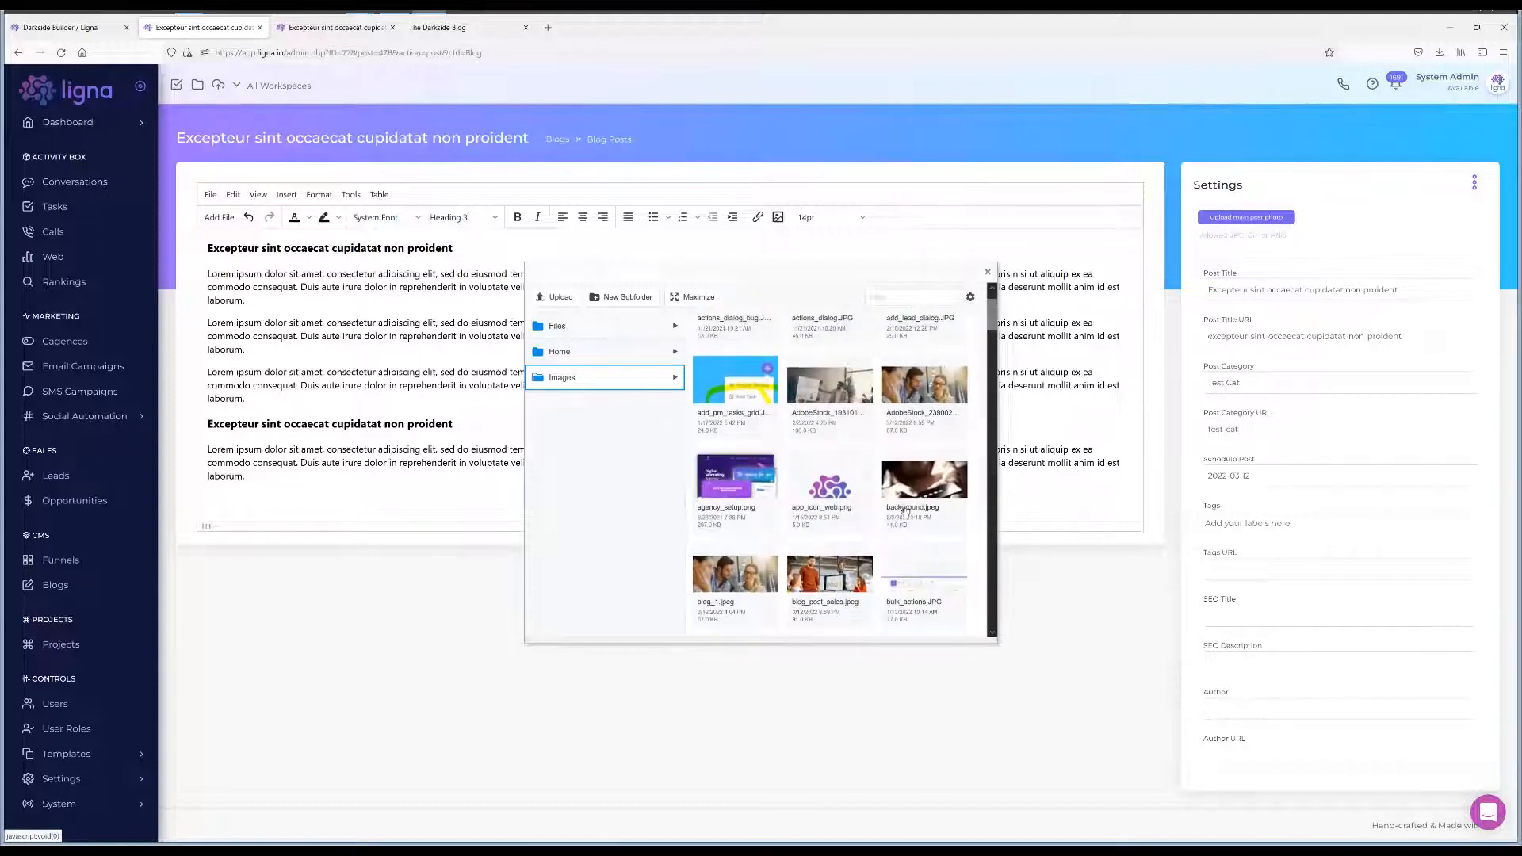
double_click(860, 385)
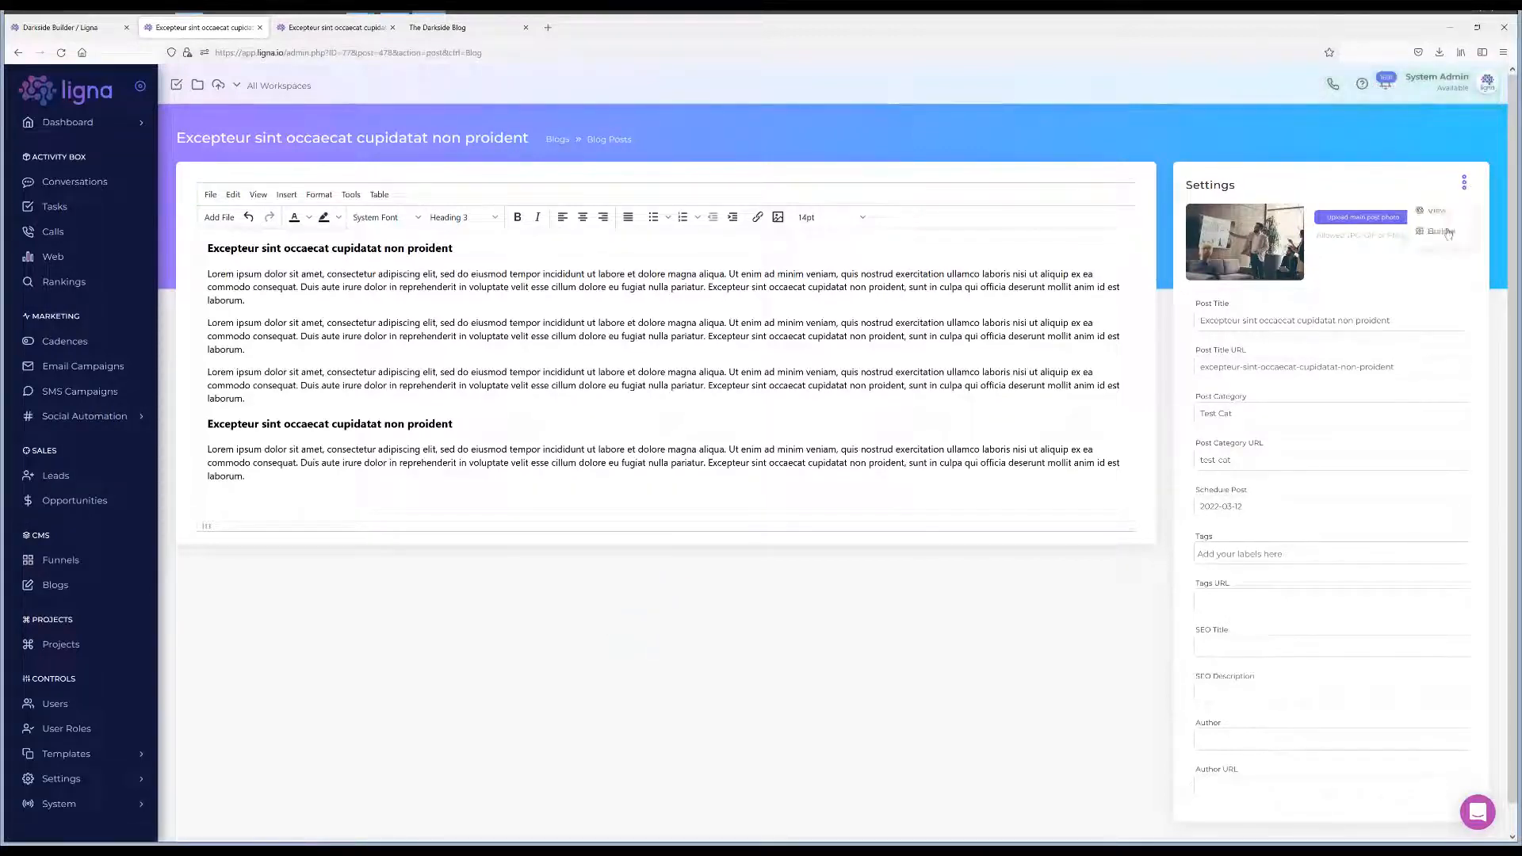
Open the Test Blog builder and review the new post's card, the pagination and the category list.
left_click(1443, 231)
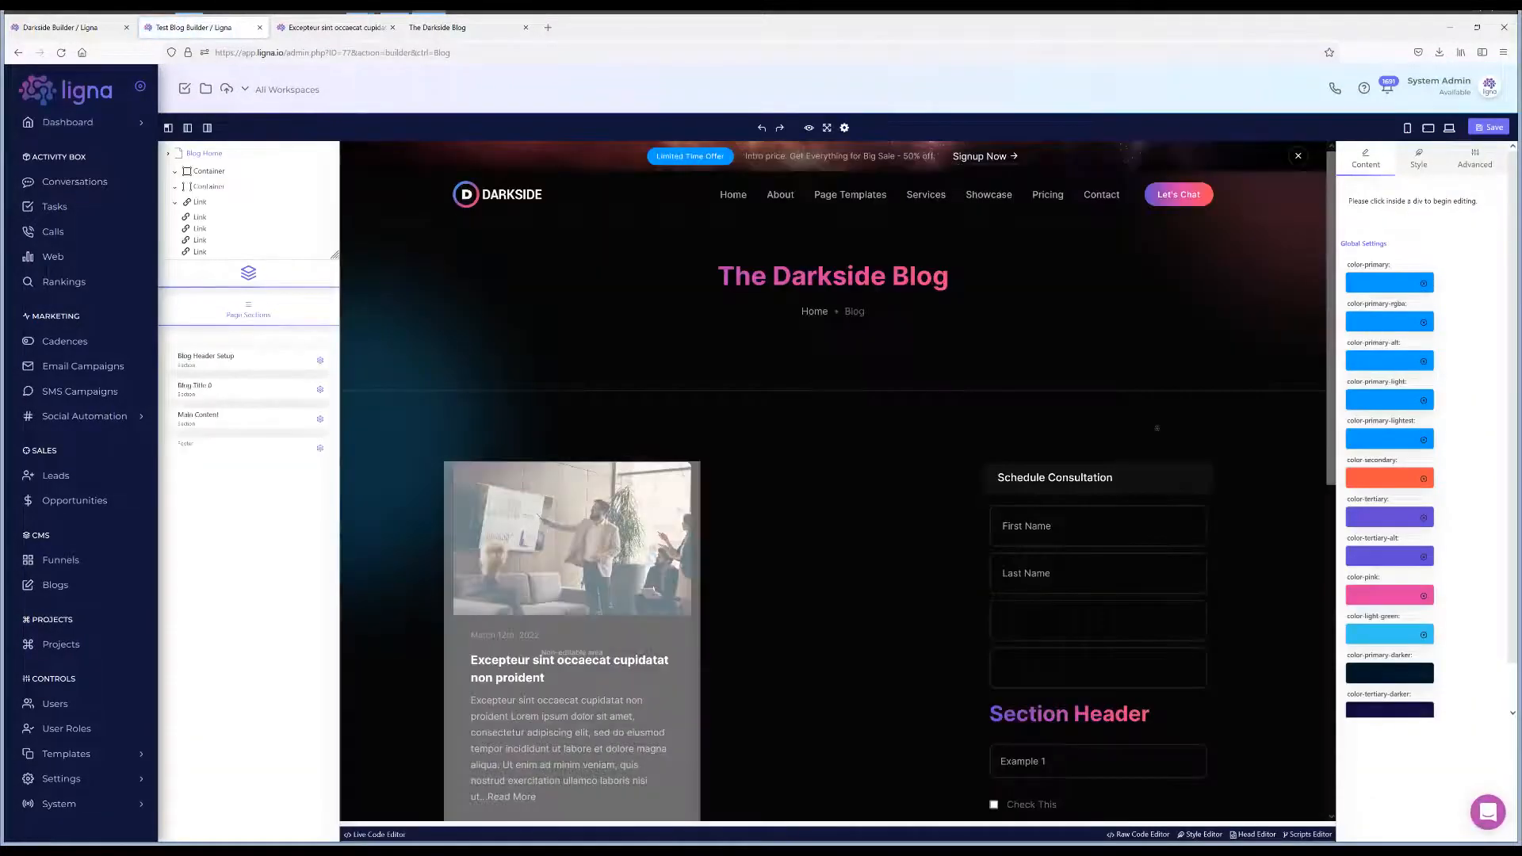
scroll(574, 345, "down", 3)
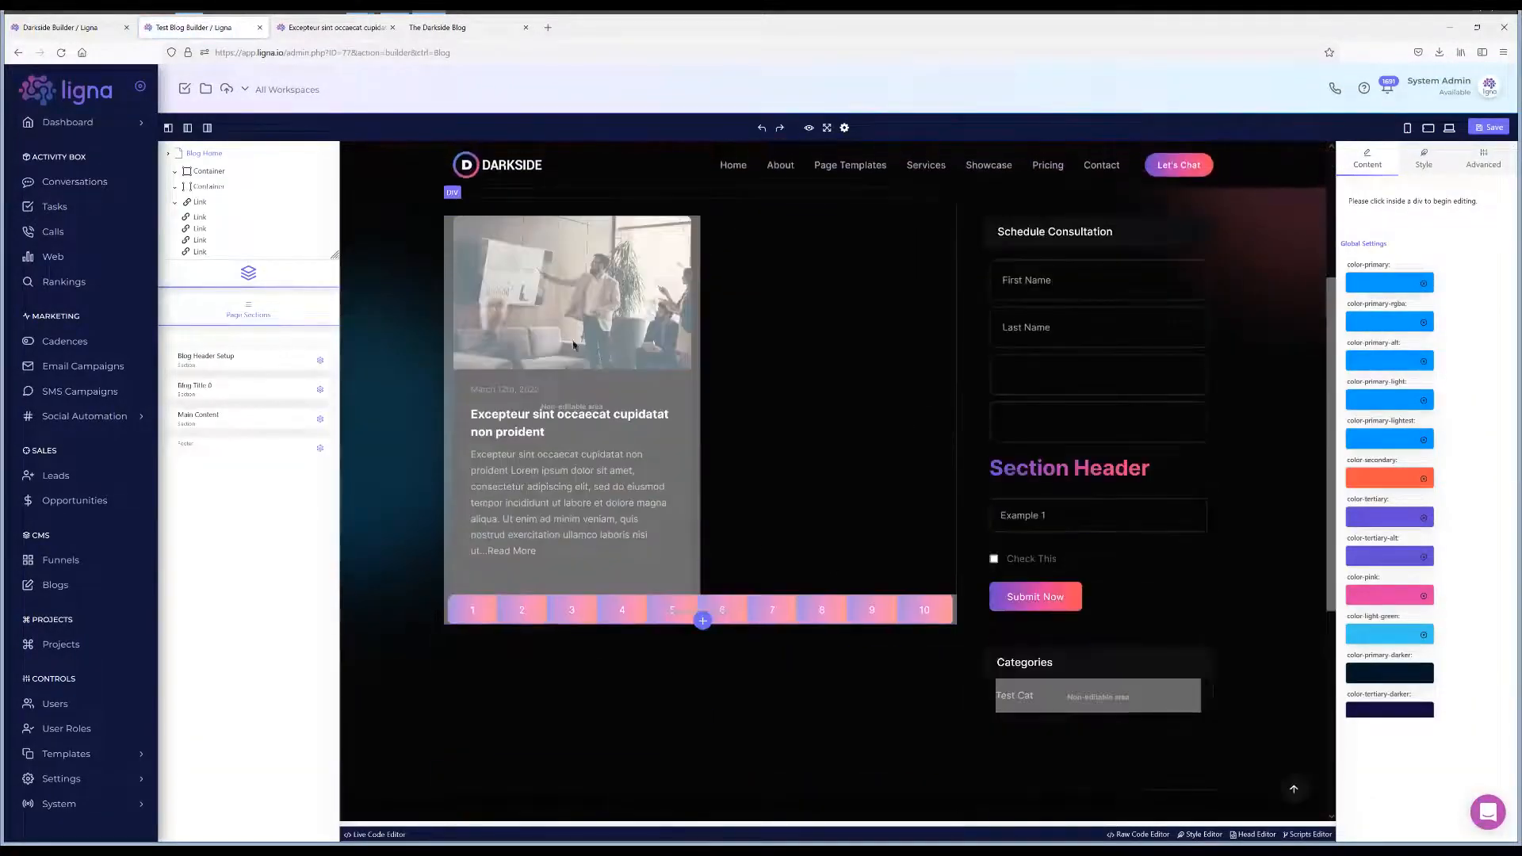
scroll(655, 628, "up", 1)
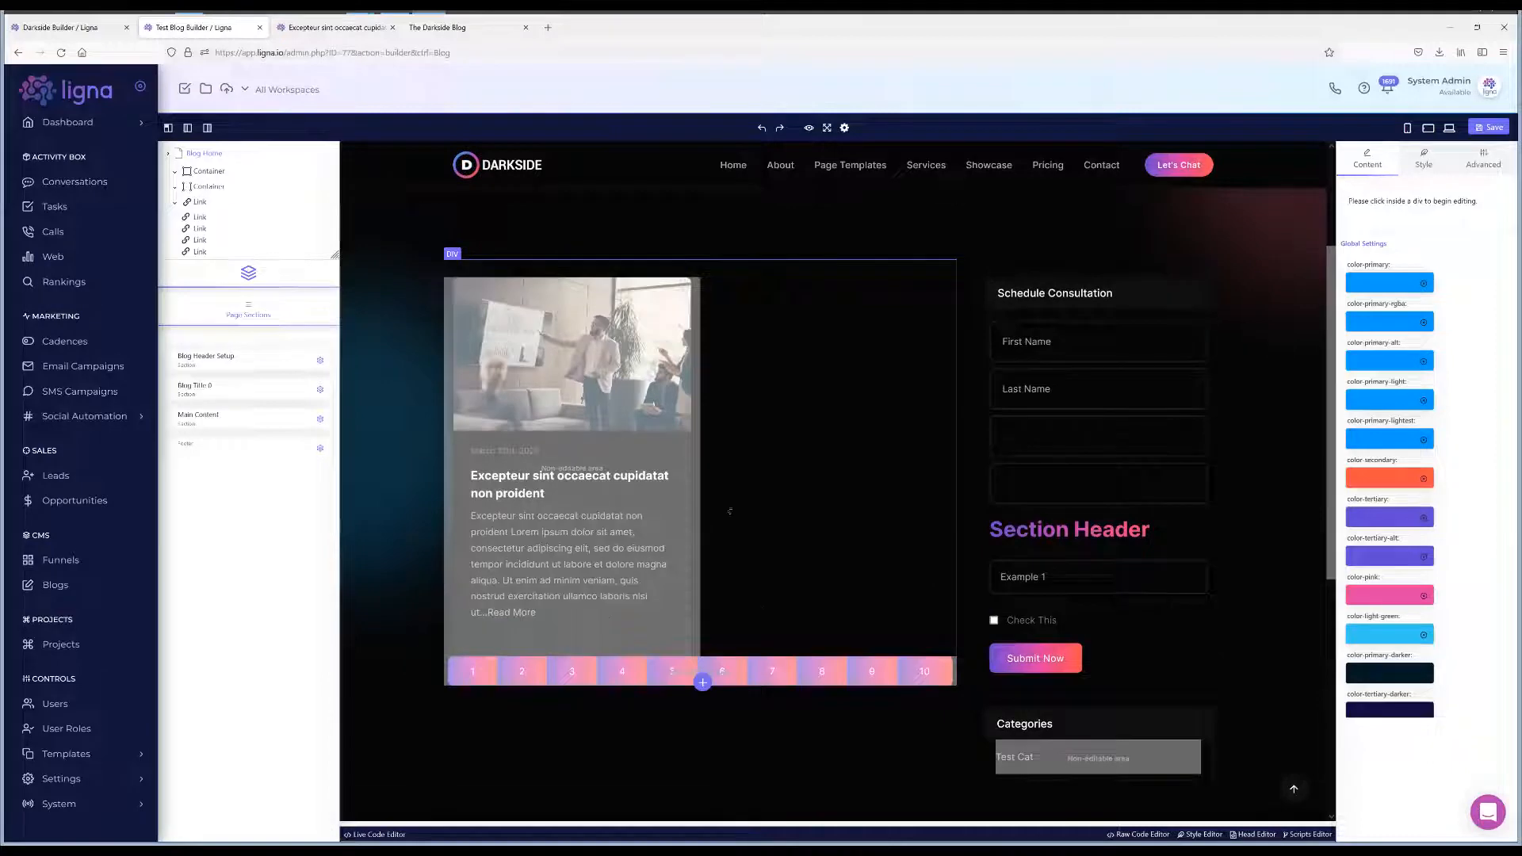
scroll(601, 615, "up", 3)
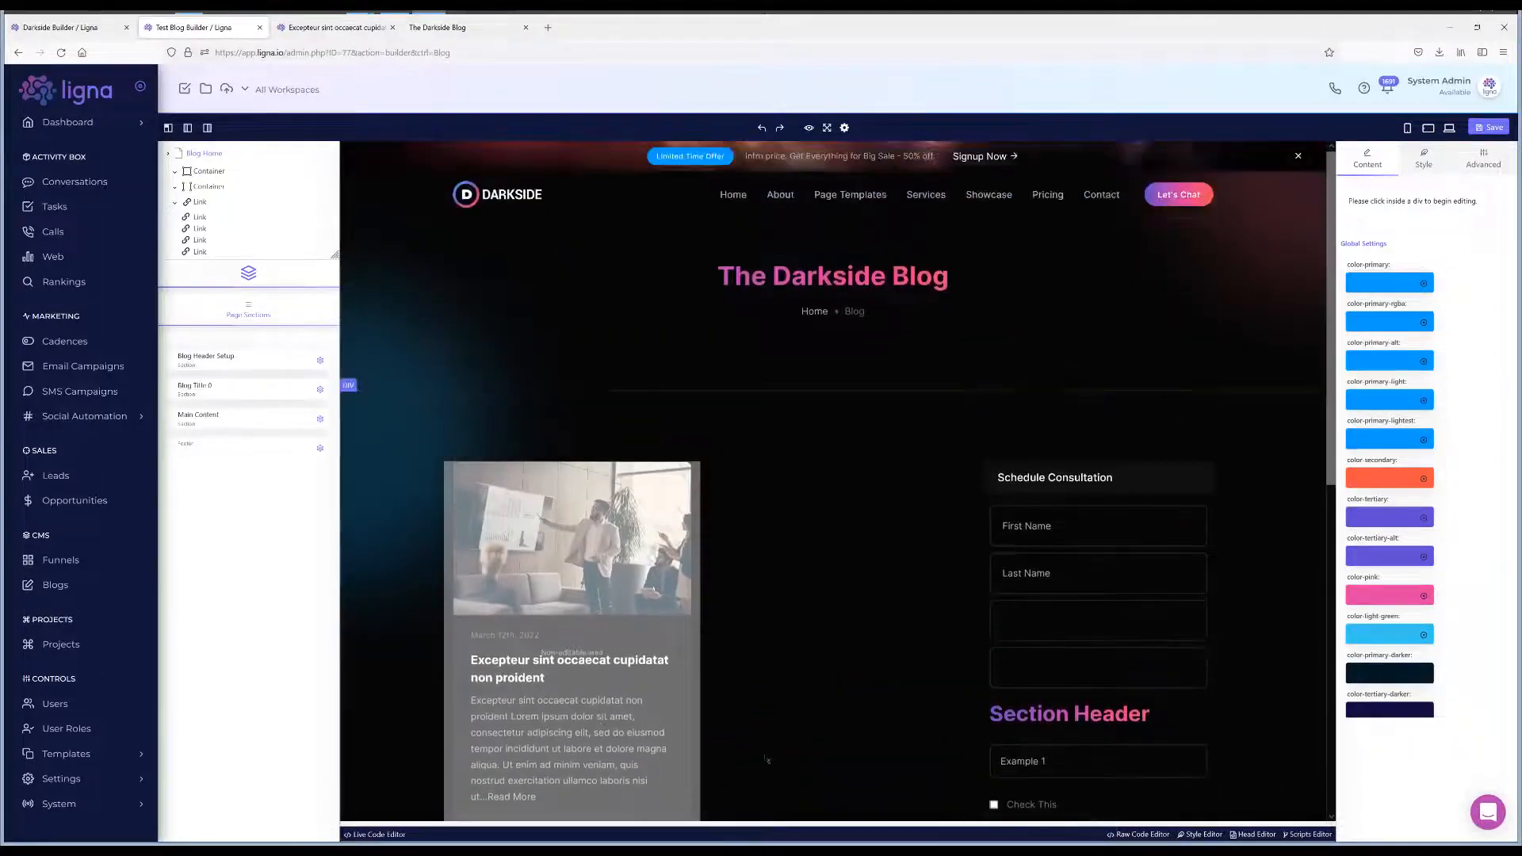
scroll(838, 602, "down", 2)
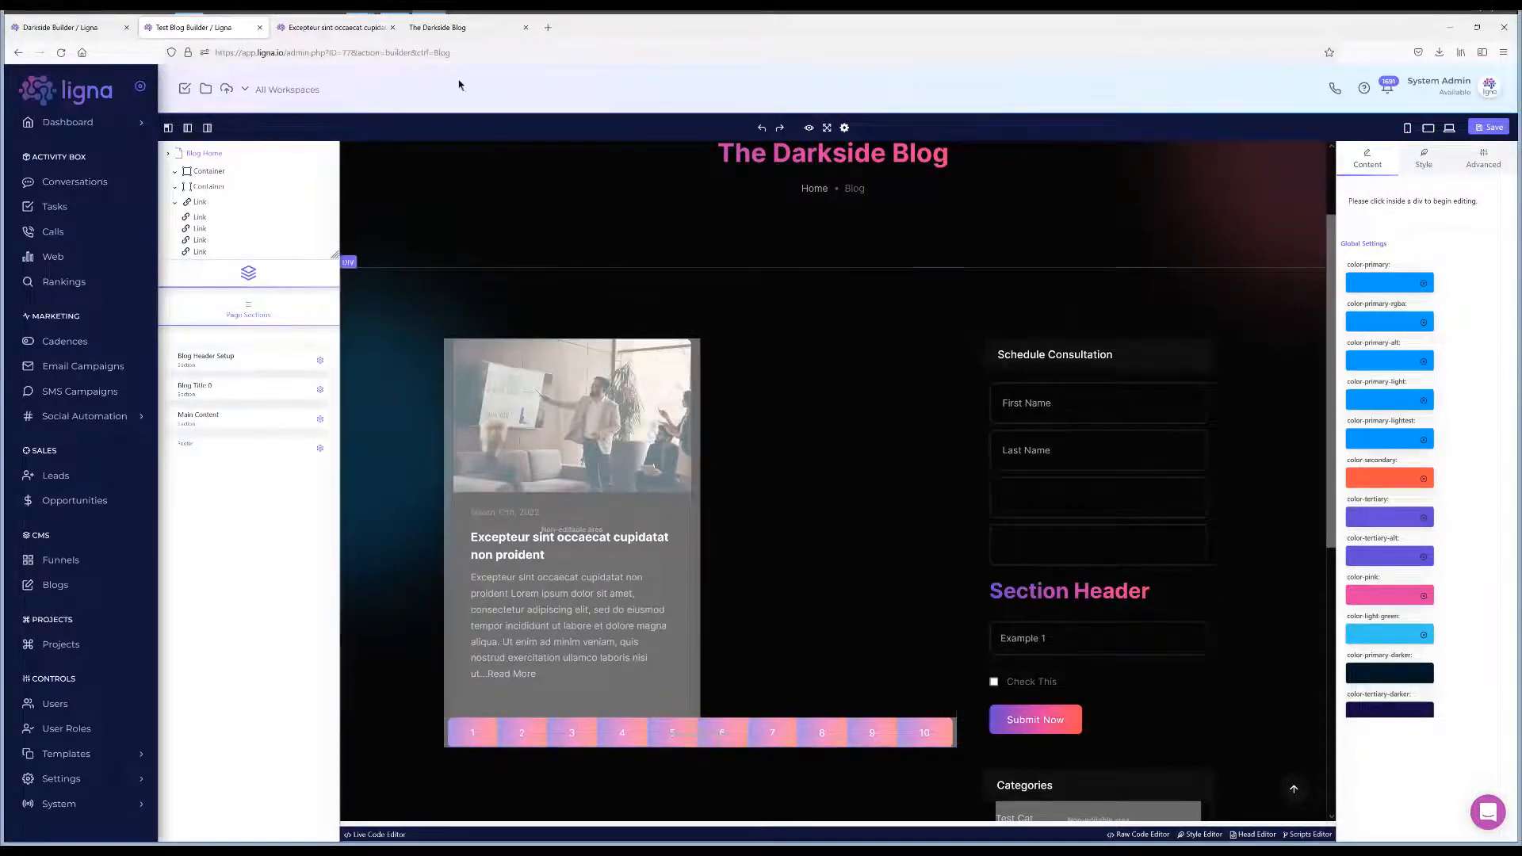
View the live Darkside post "Excepteur sint occaecat cupidatat non proident" and compare its blog layout with the Test Blog builder page.
left_click(459, 28)
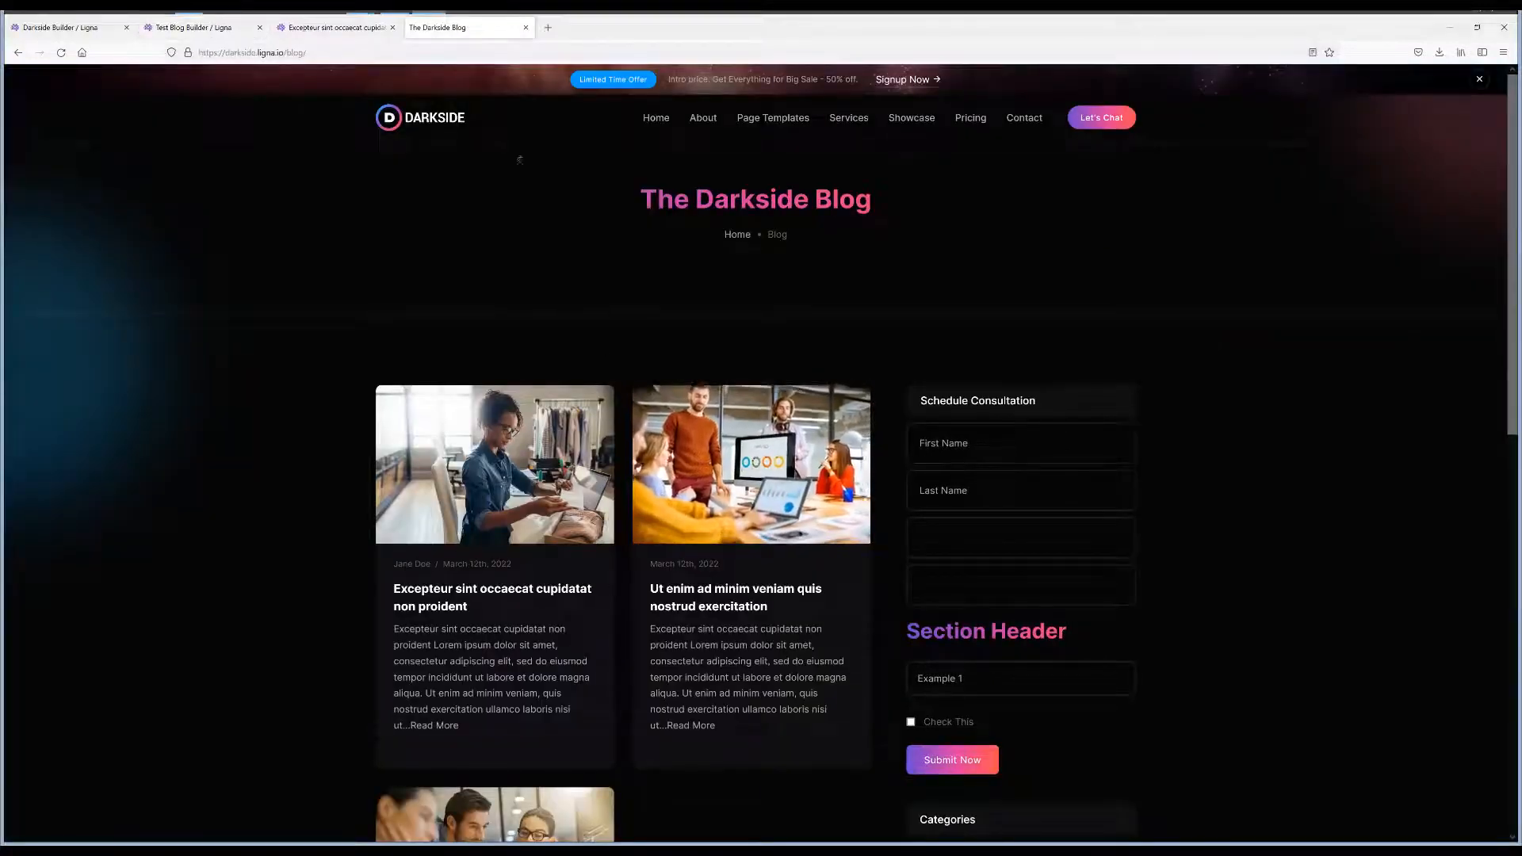
left_click(492, 587)
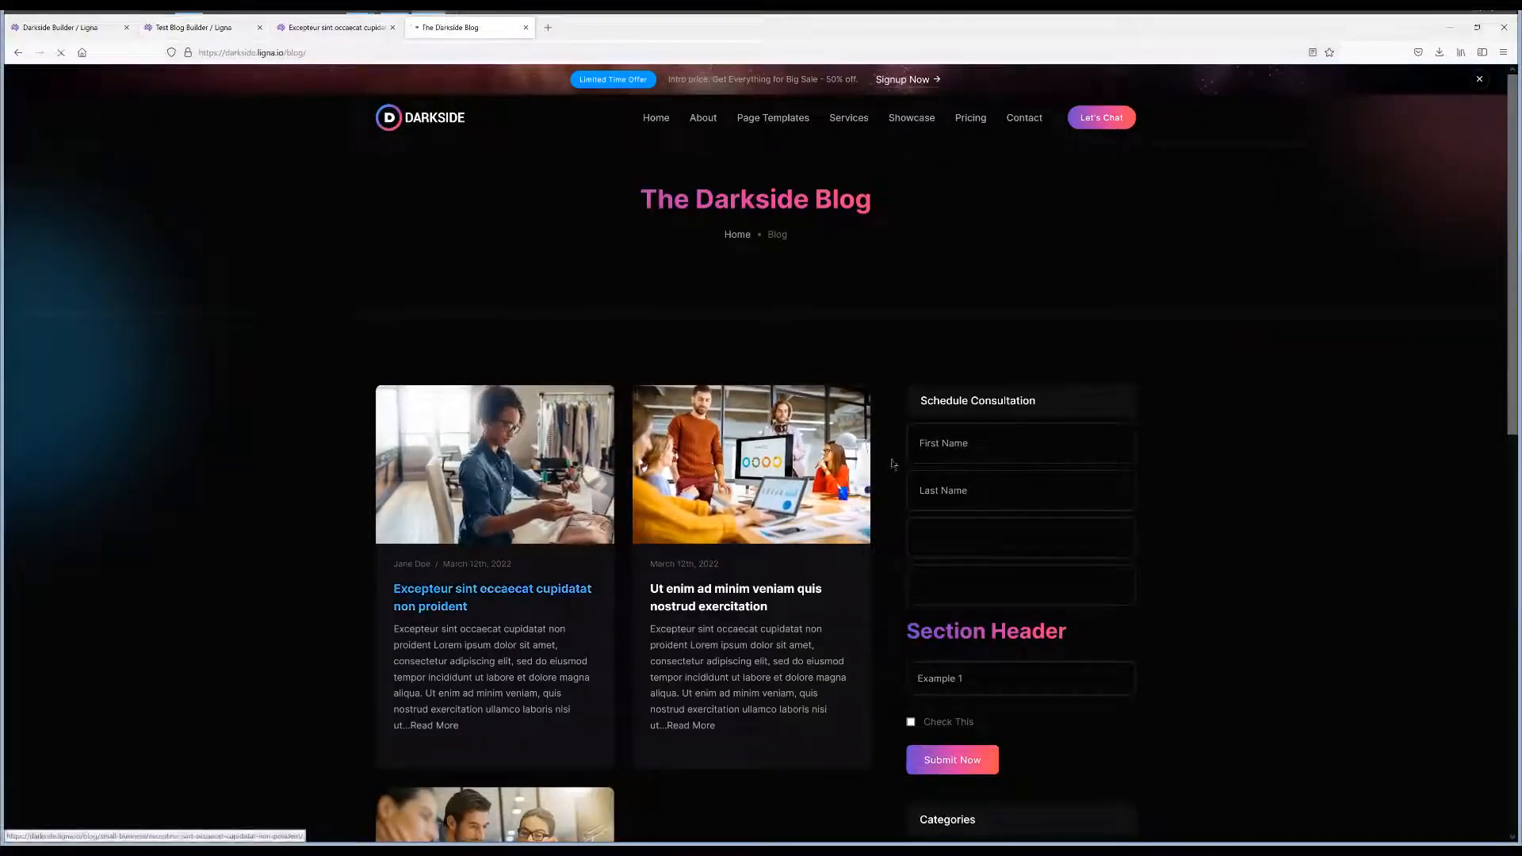
scroll(845, 452, "down", 5)
scroll(845, 452, "down", 10)
scroll(845, 452, "up", 20)
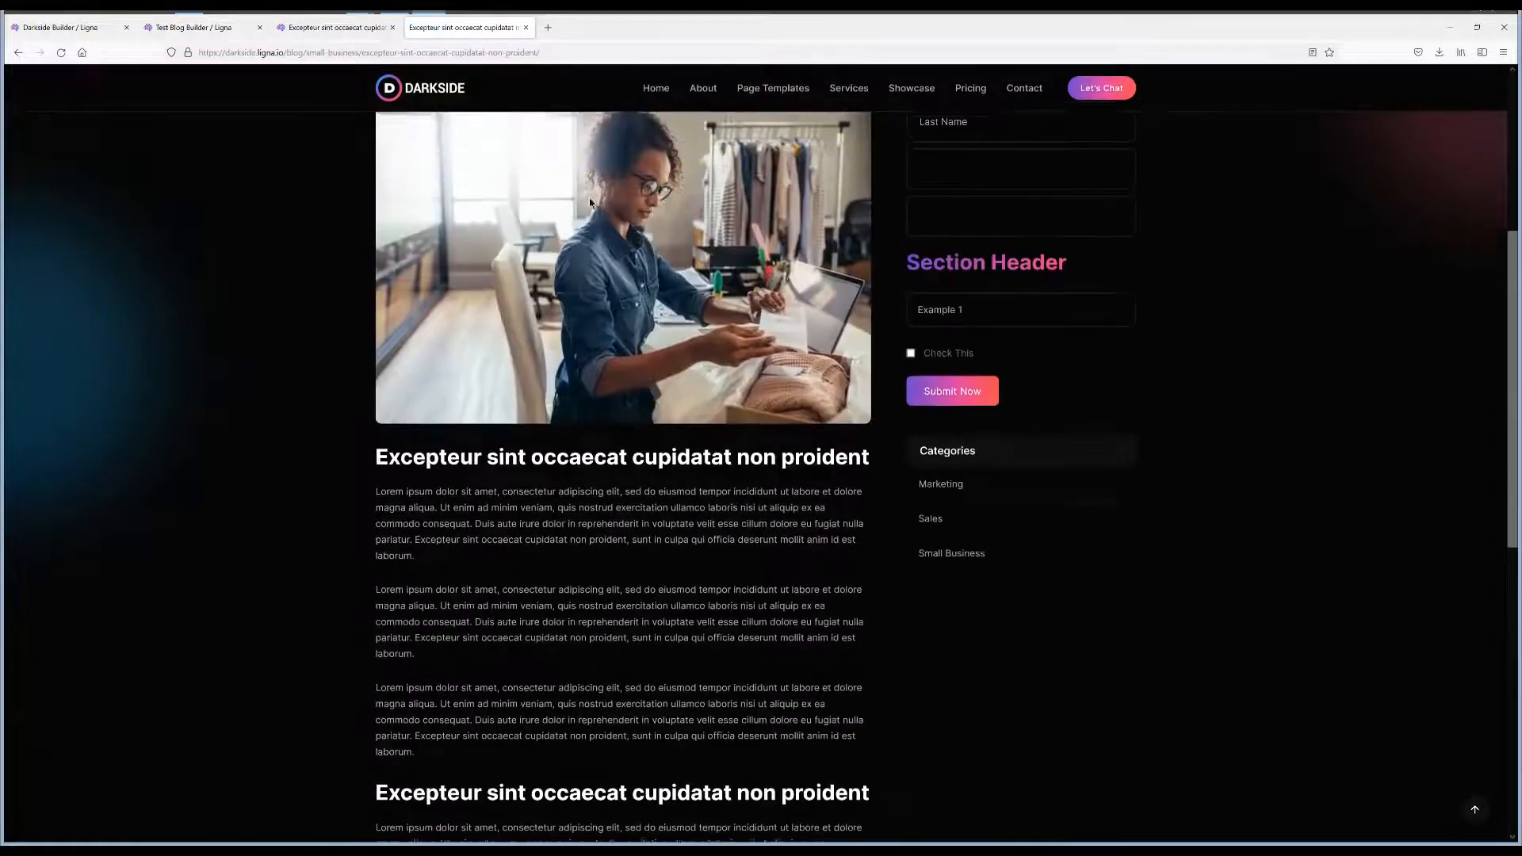
left_click(191, 28)
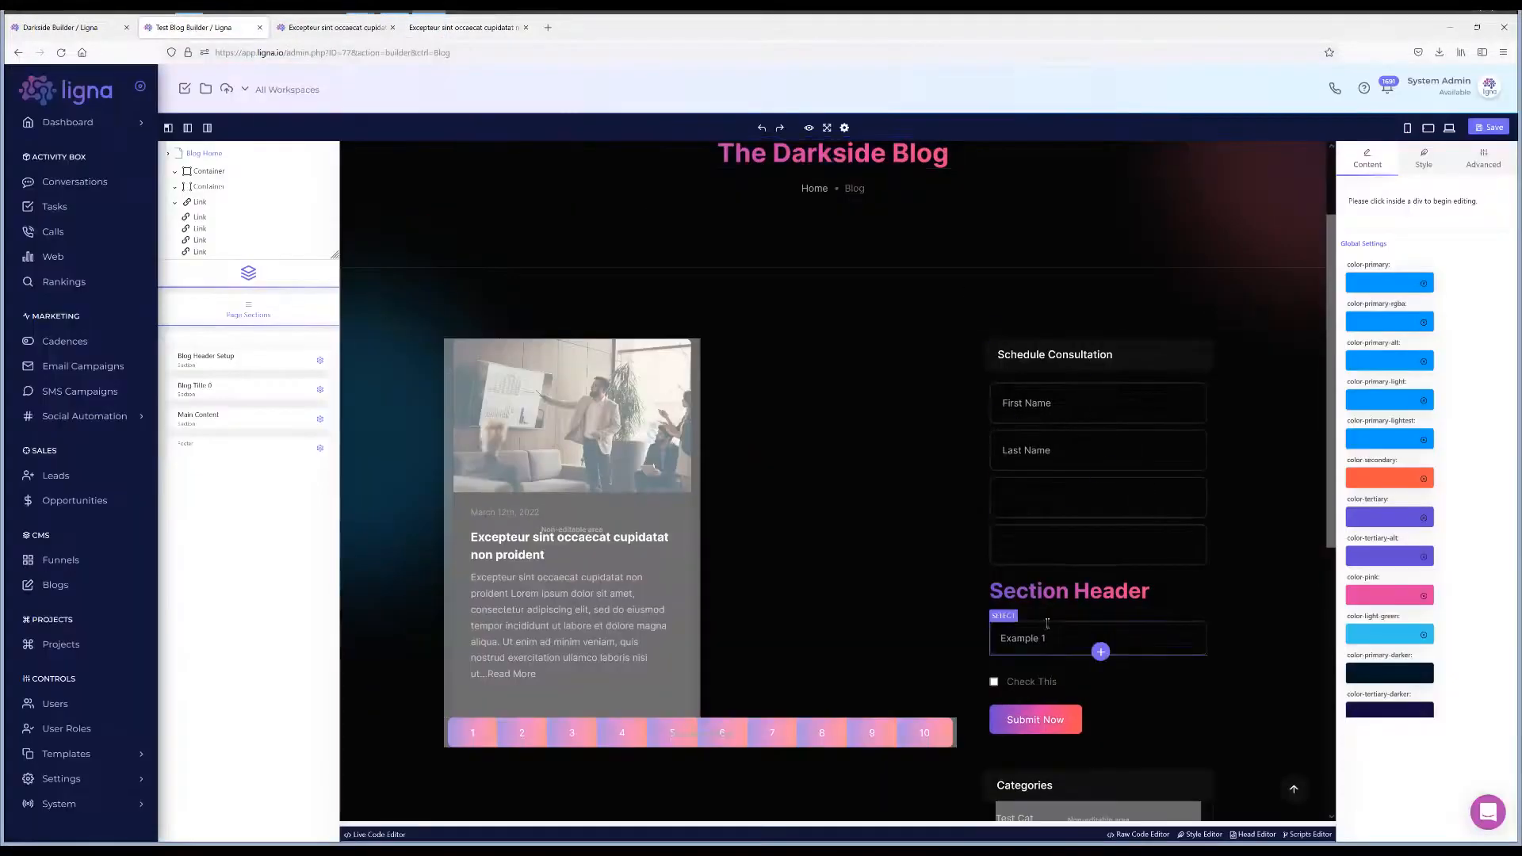
scroll(1002, 618, "up", 2)
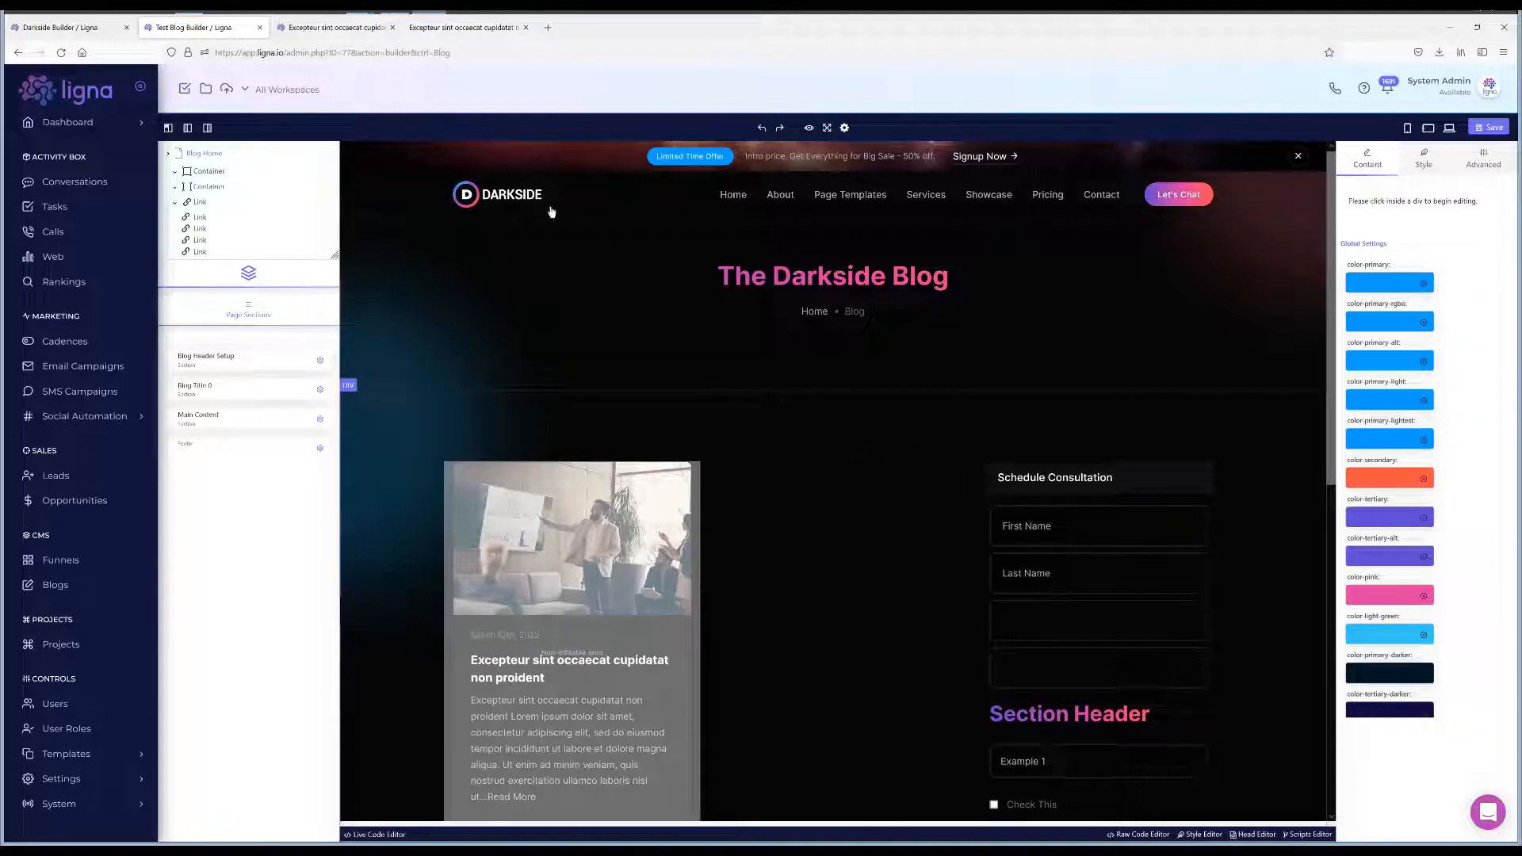
Open the live Darkside site's home page and look through its sections down past the client feedback.
left_click(466, 29)
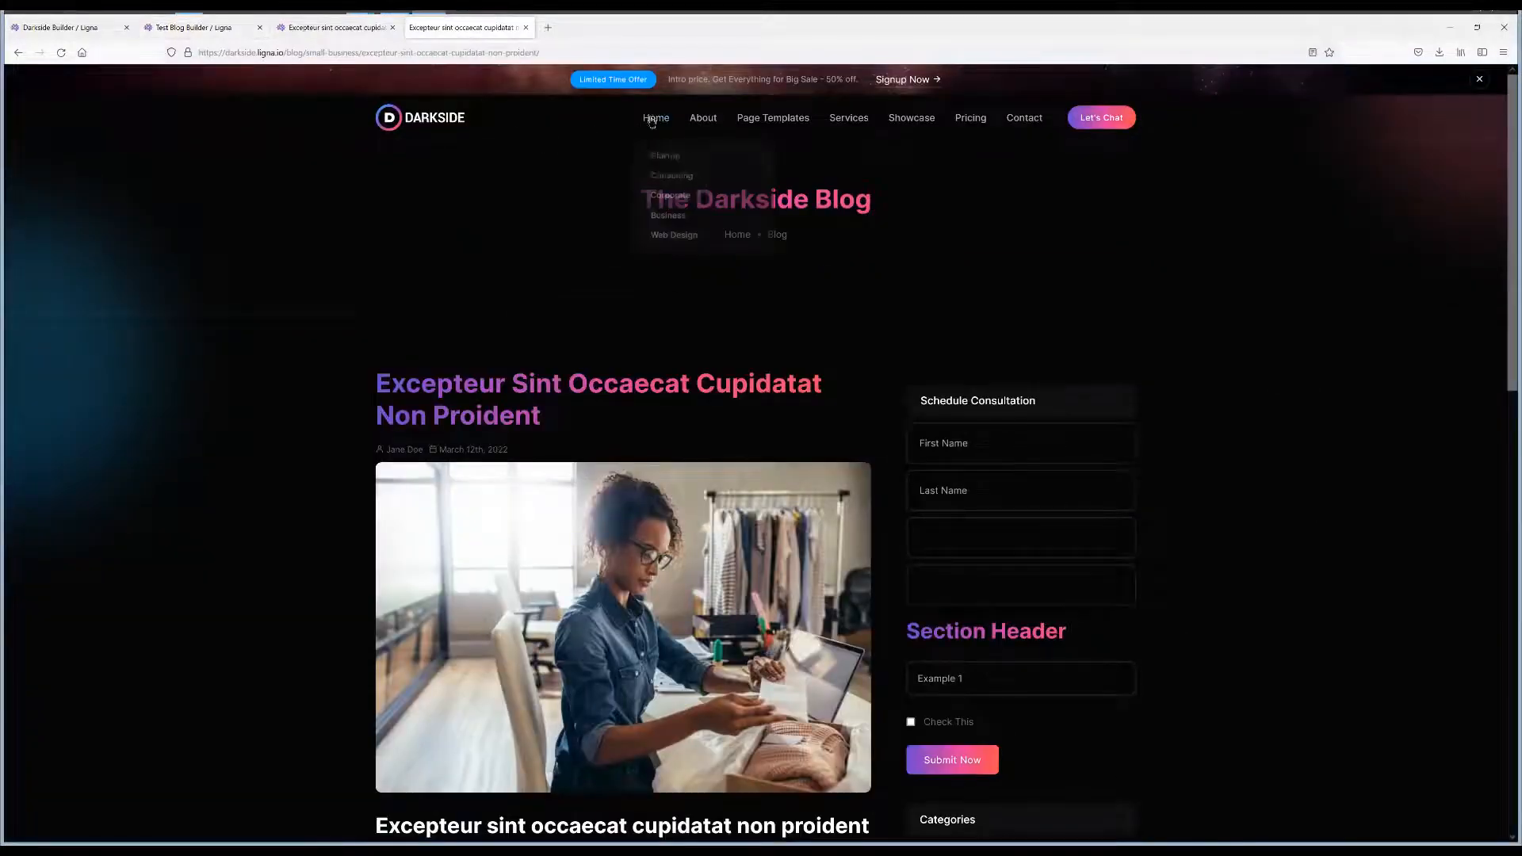
left_click(654, 118)
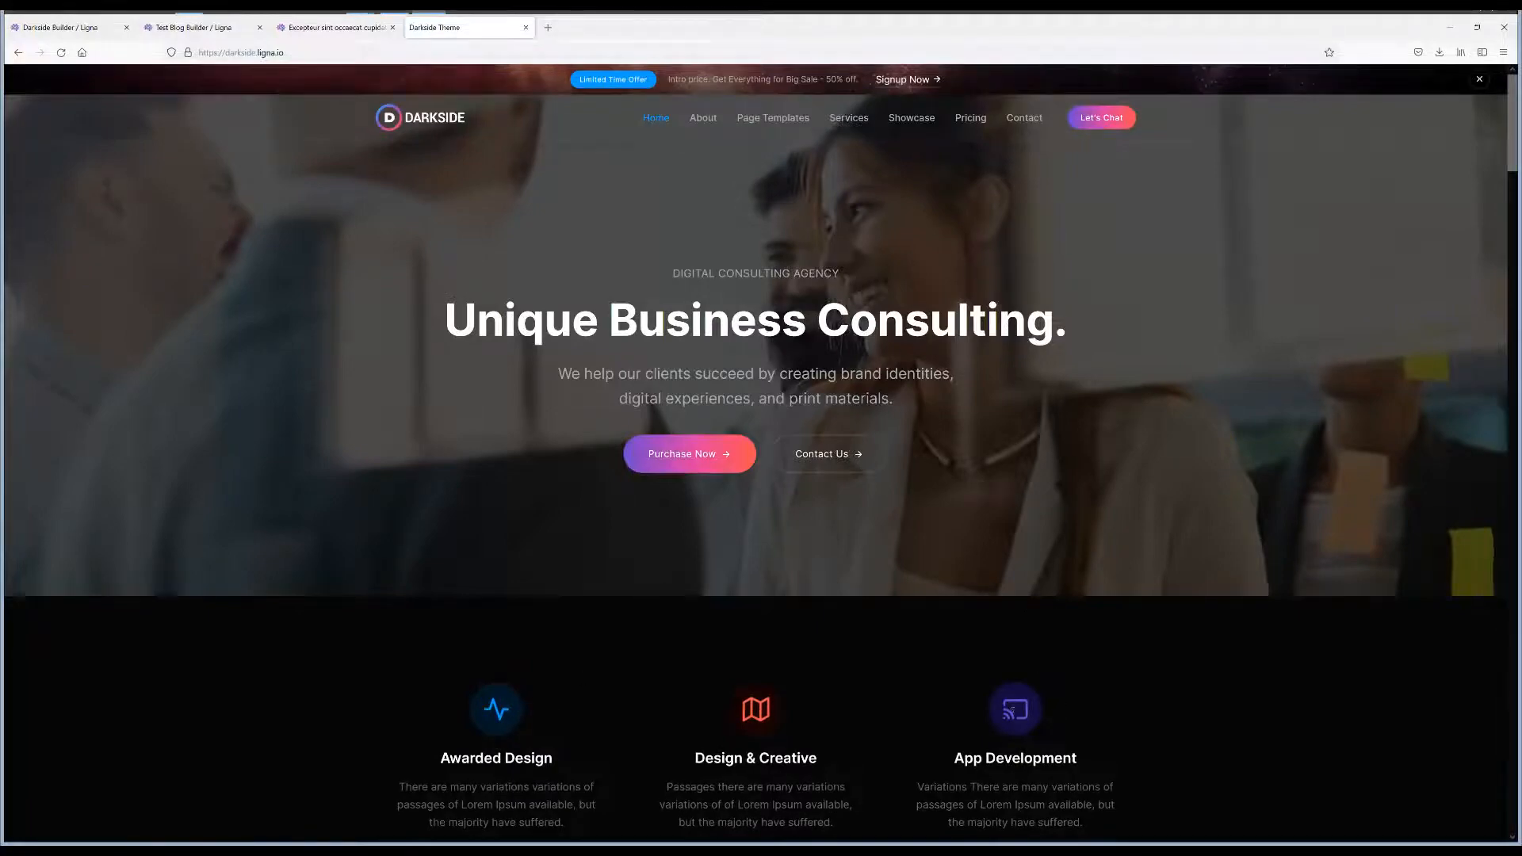
scroll(975, 696, "down", 10)
scroll(976, 697, "down", 20)
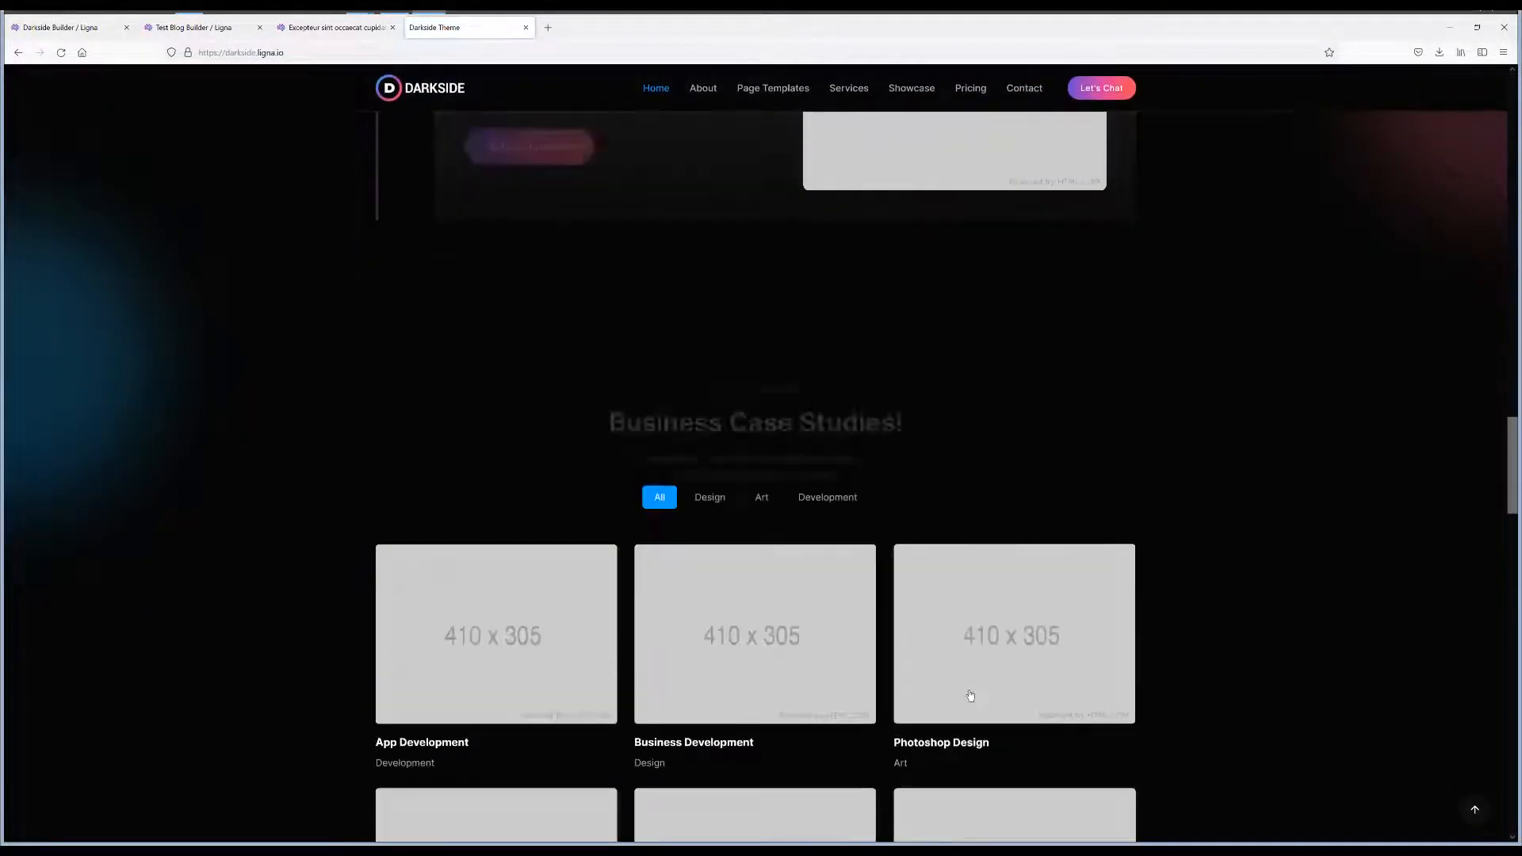
scroll(939, 691, "down", 10)
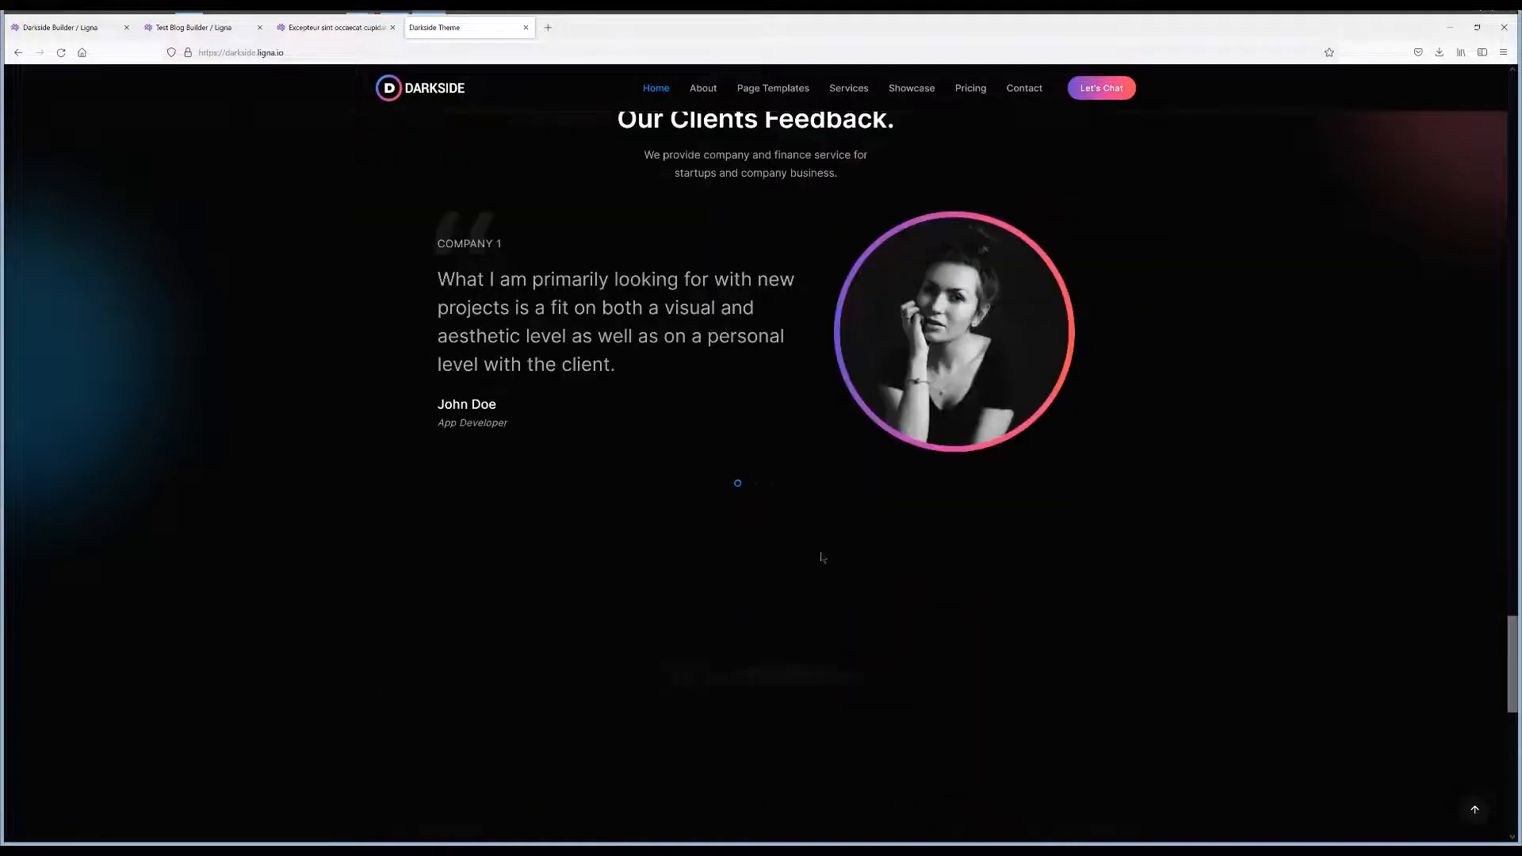
scroll(849, 459, "down", 3)
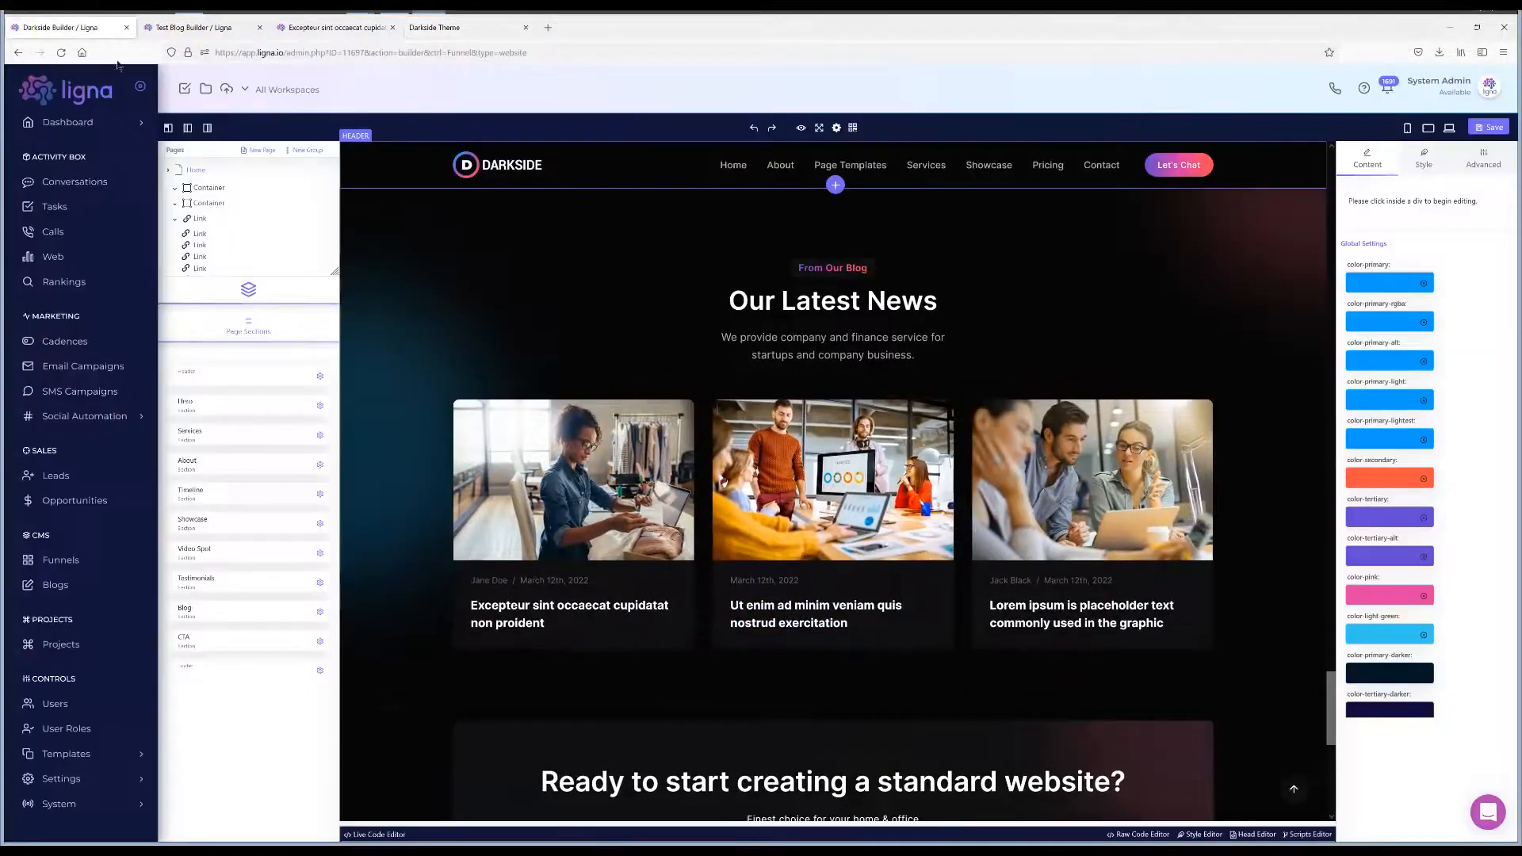
In the Darkside website builder, set the blog source of the Home page's "Our Latest News" posts block to Test Blog.
left_click(63, 27)
left_click(194, 172)
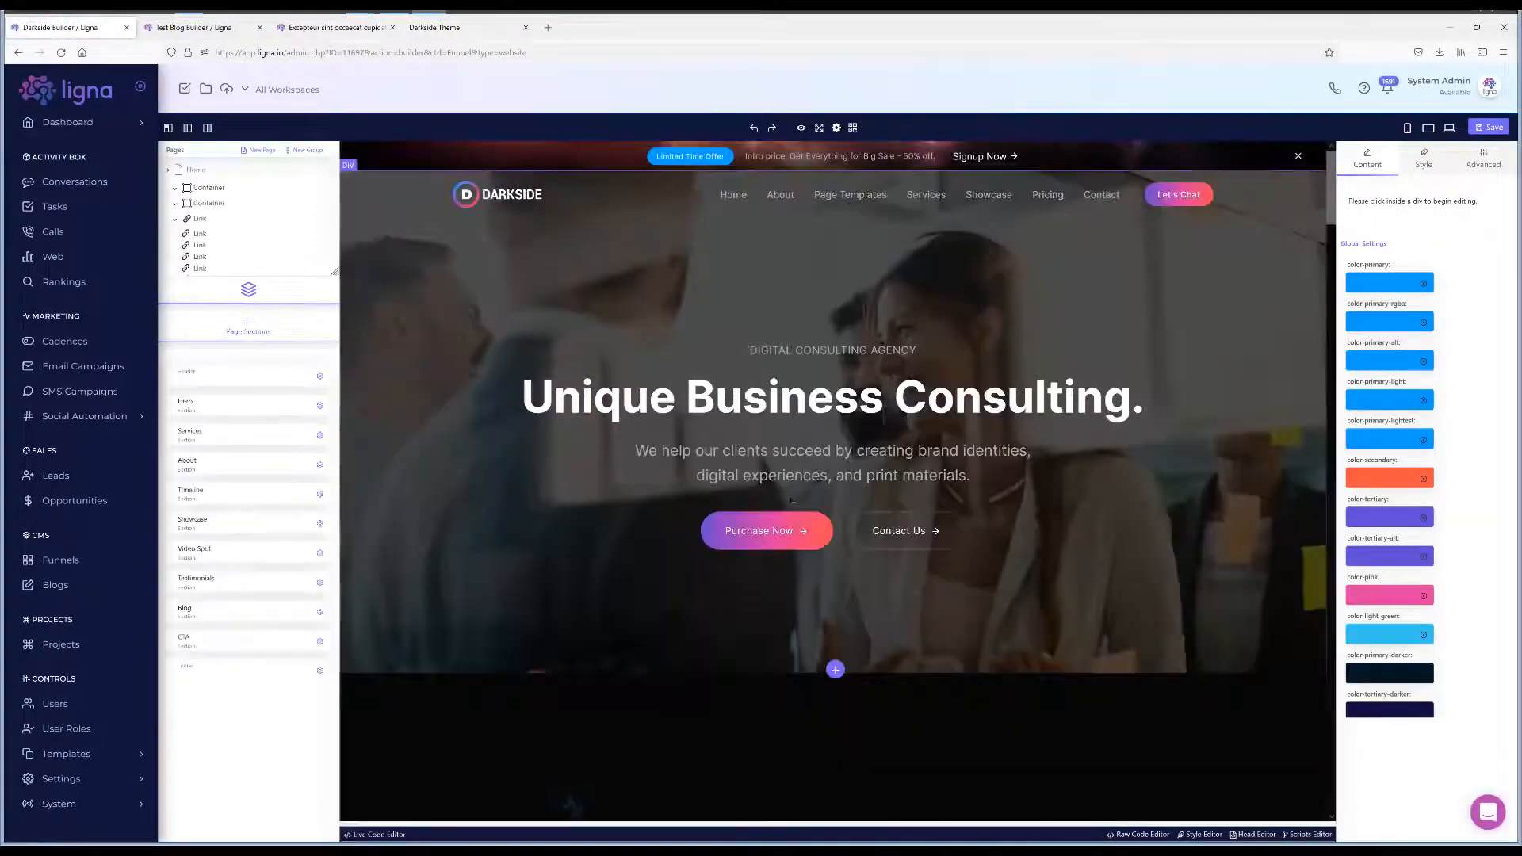
scroll(829, 470, "down", 10)
scroll(821, 469, "down", 10)
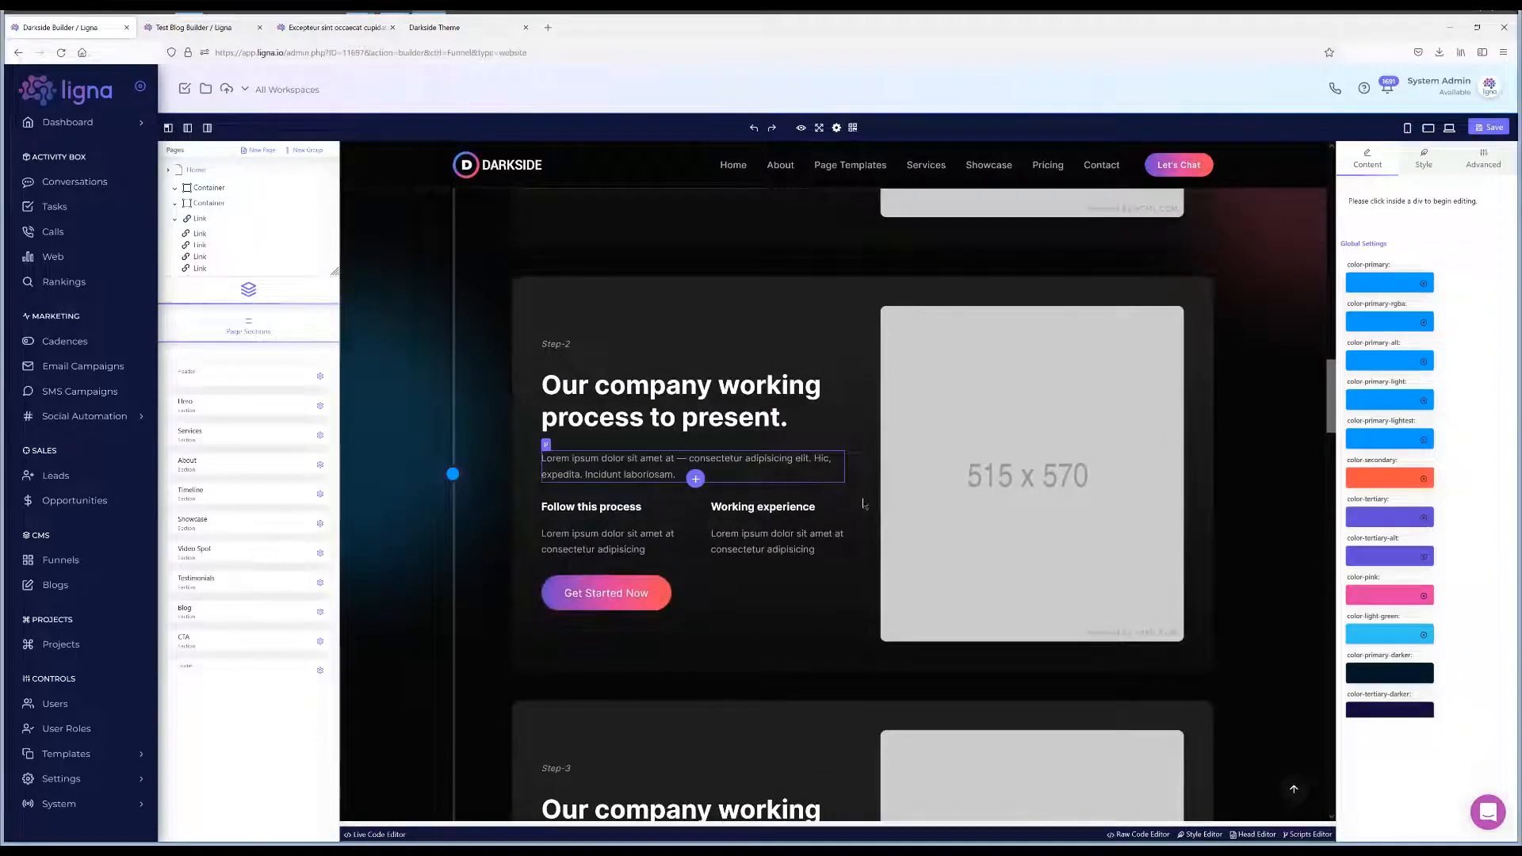
scroll(862, 503, "down", 15)
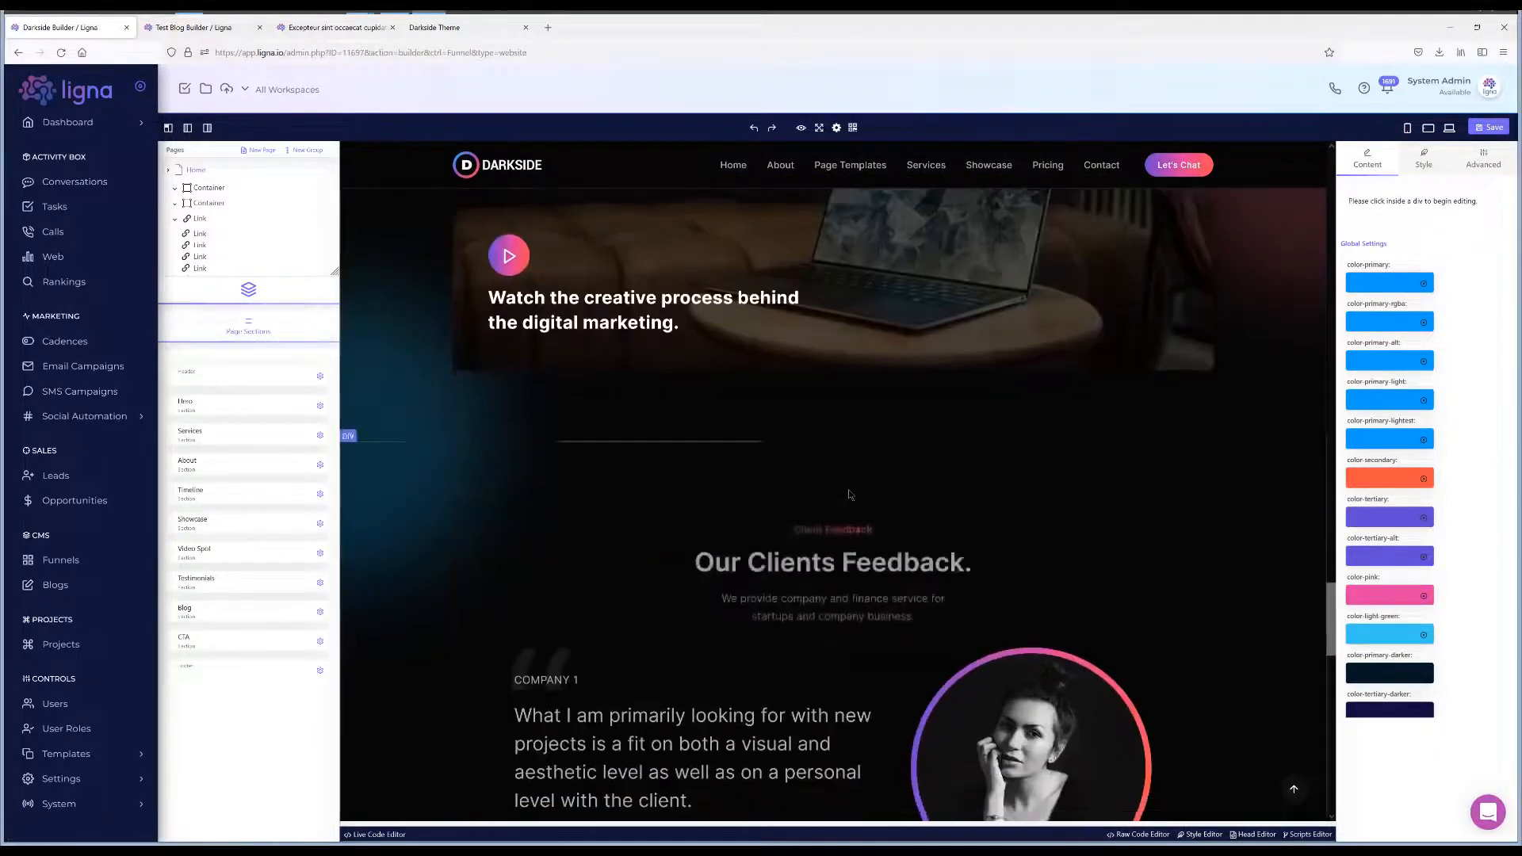
scroll(848, 493, "down", 10)
scroll(817, 513, "up", 6)
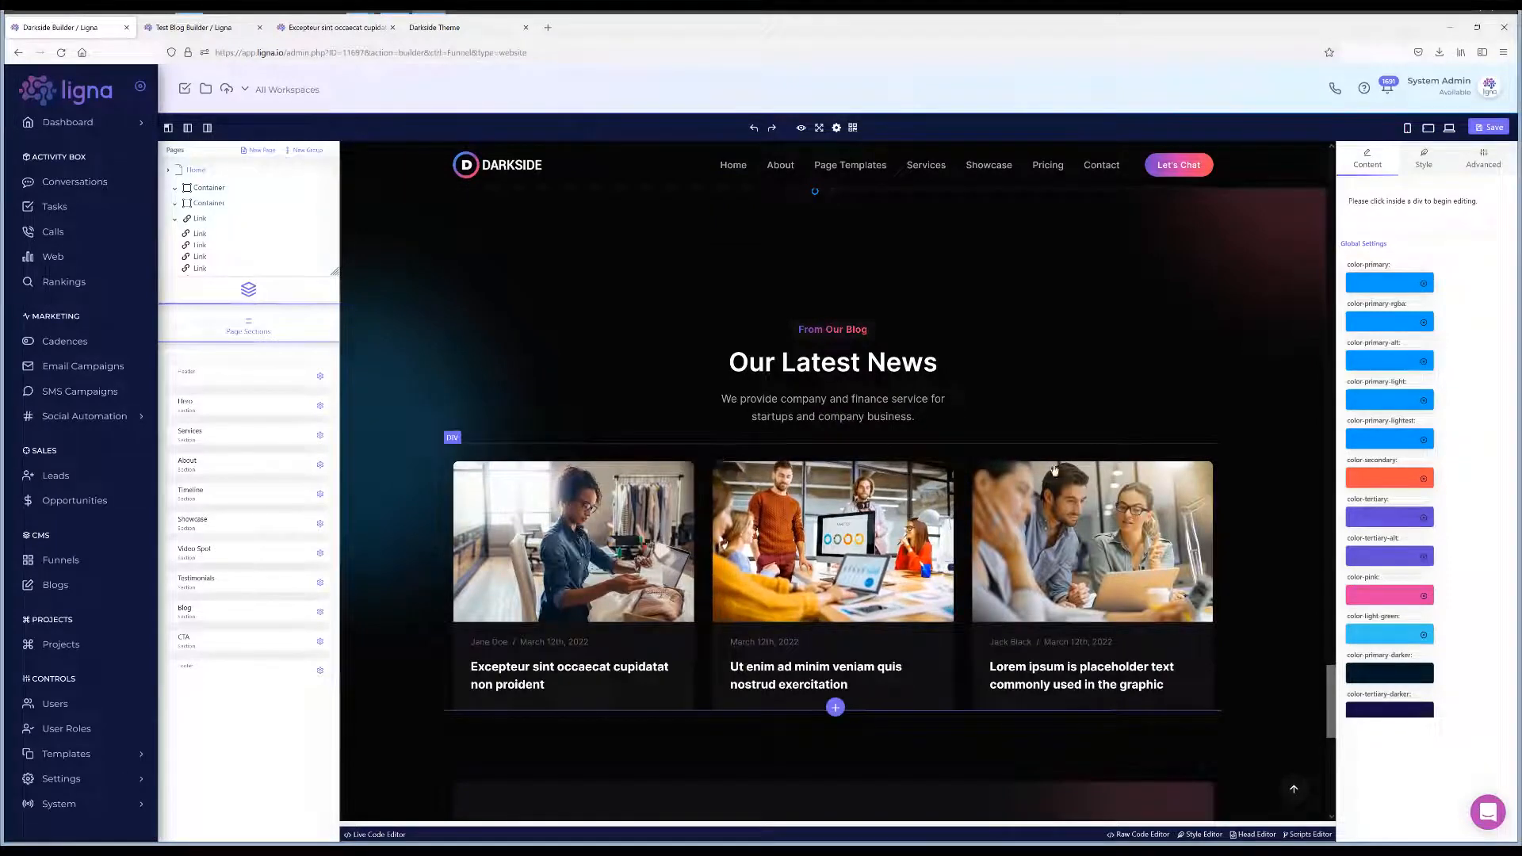
left_click(711, 458)
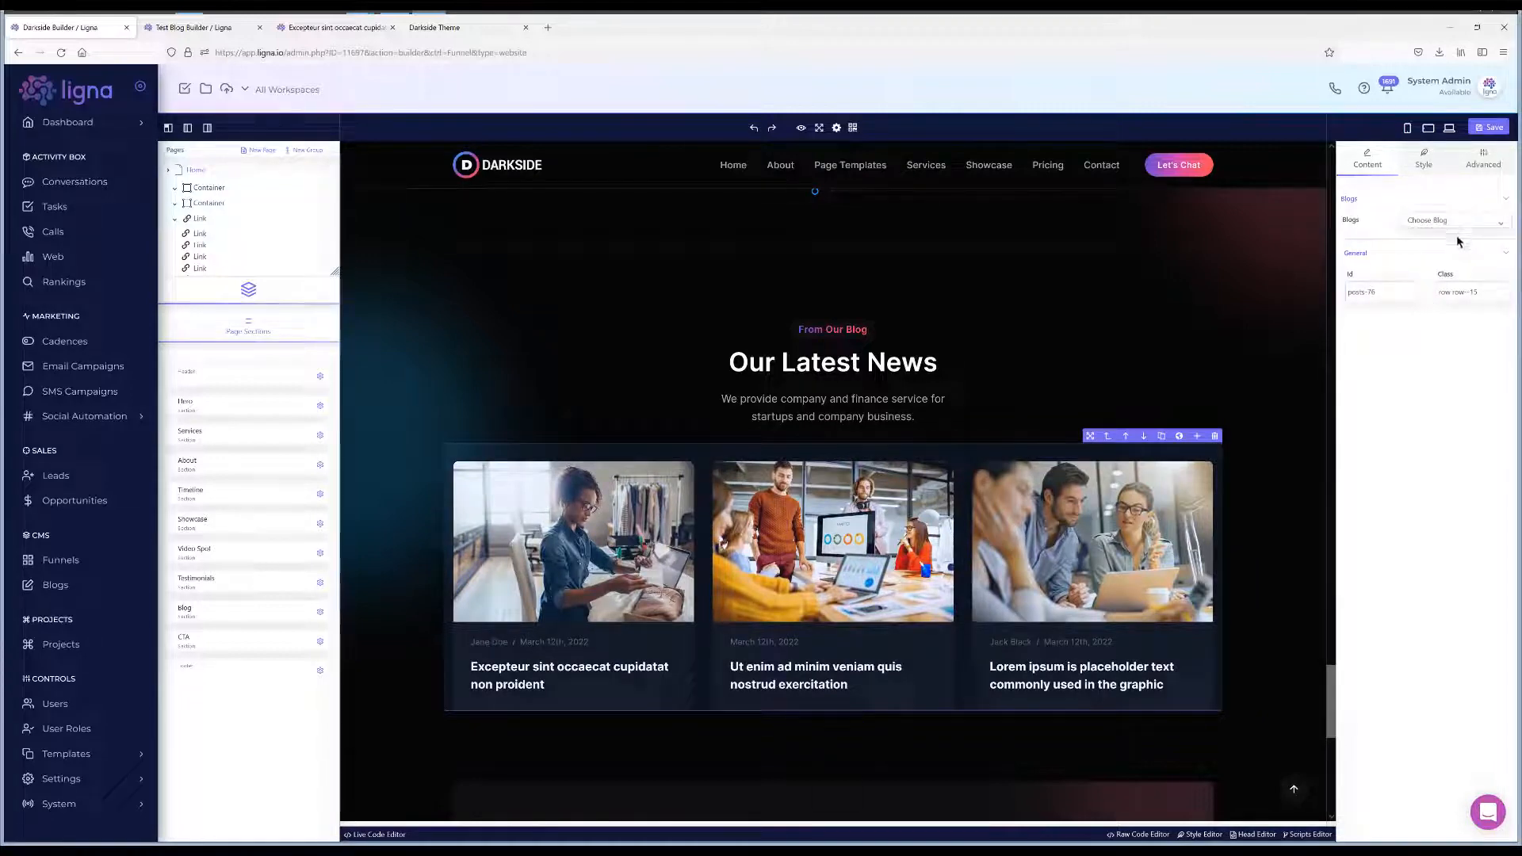
left_click(1432, 270)
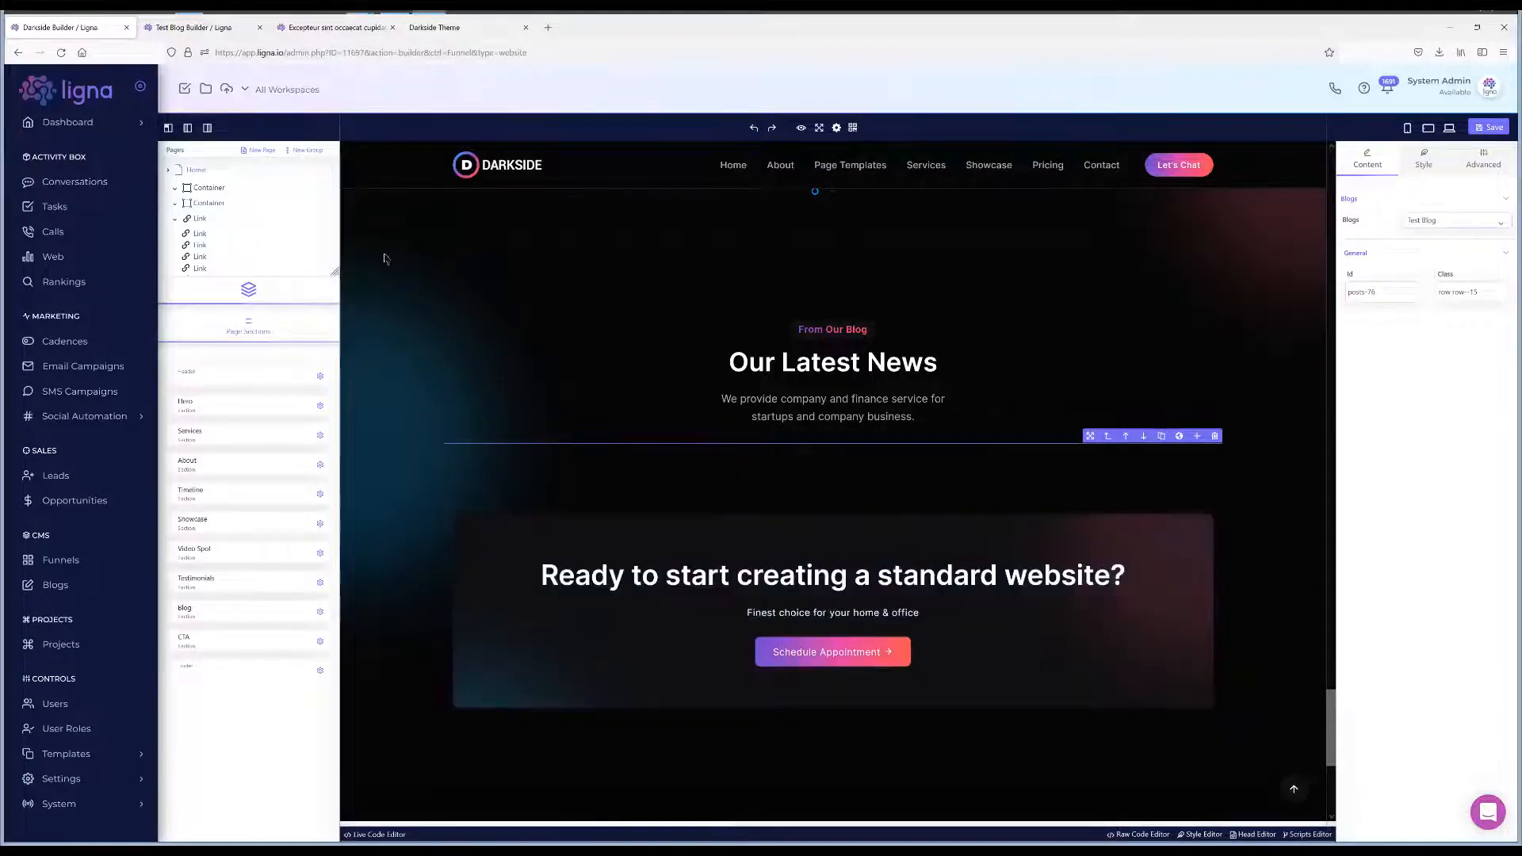
Leave the Darkside Blog post editor and go back through its post list to the overview of all blogs.
left_click(202, 31)
left_click(333, 27)
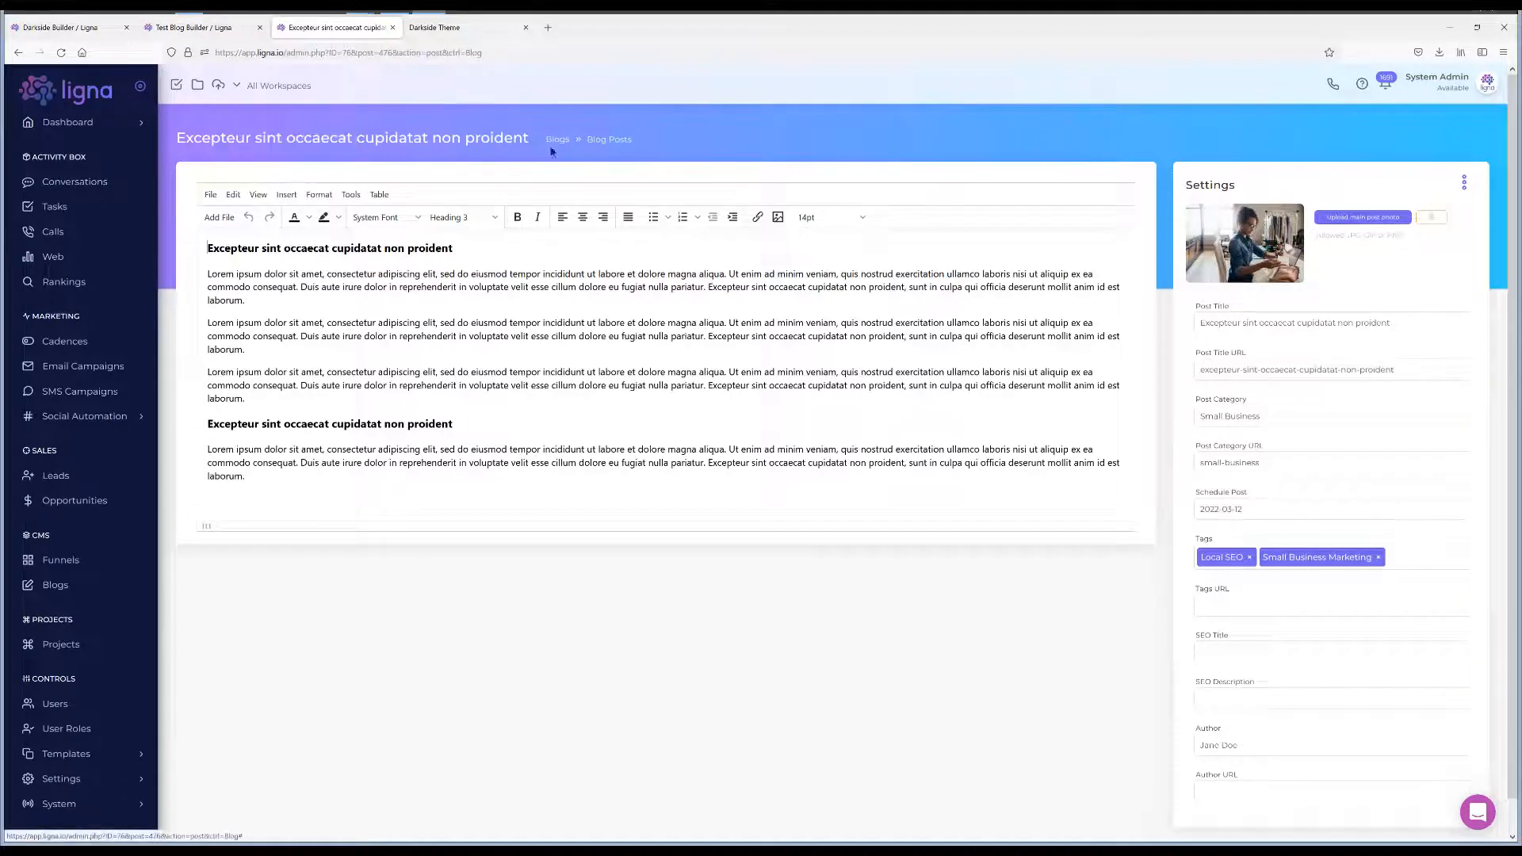
left_click(628, 141)
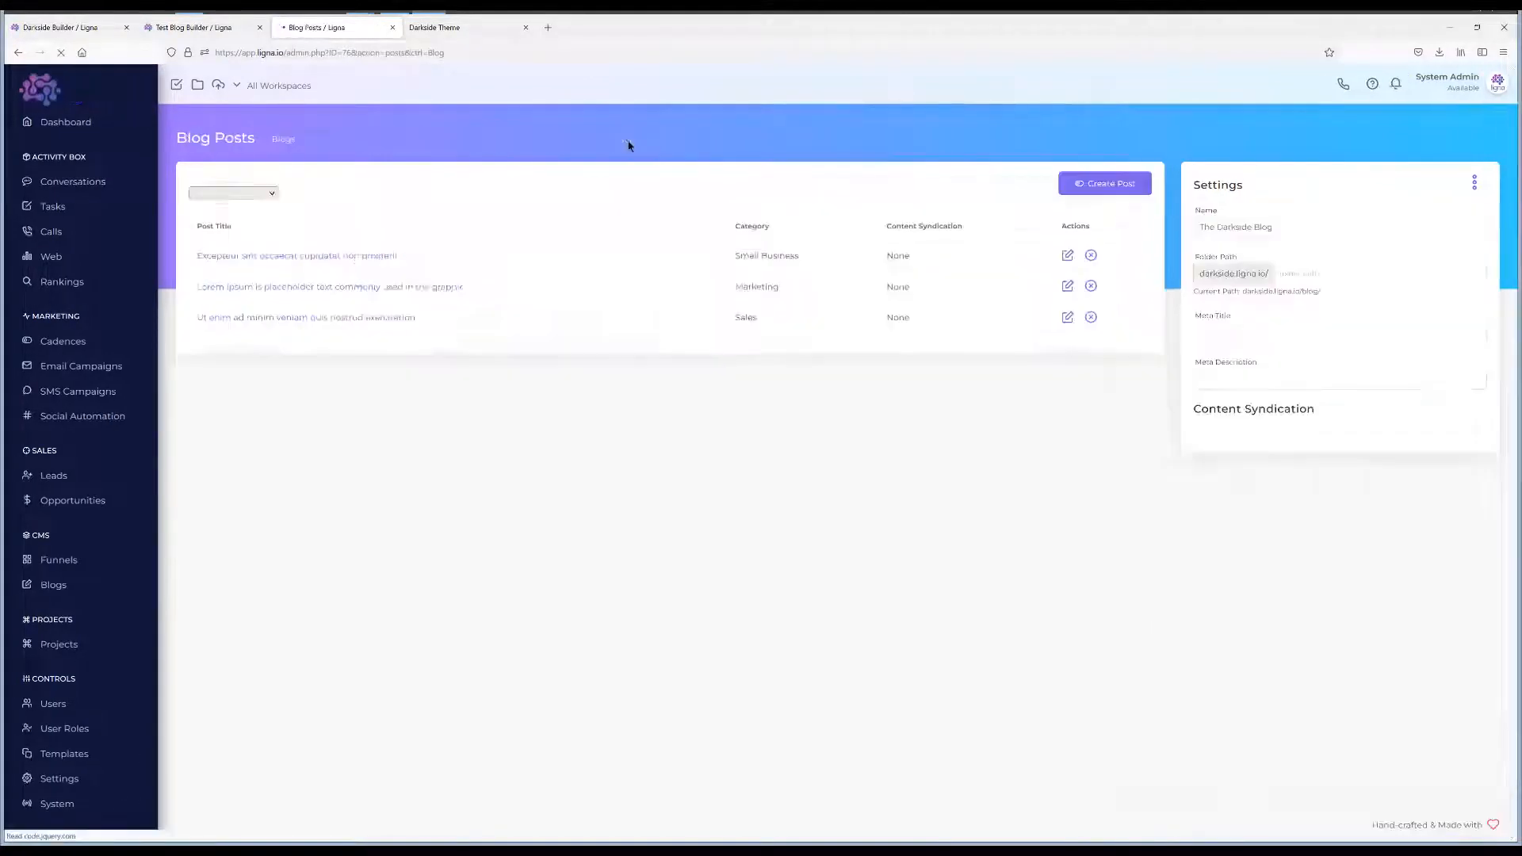
left_click(284, 140)
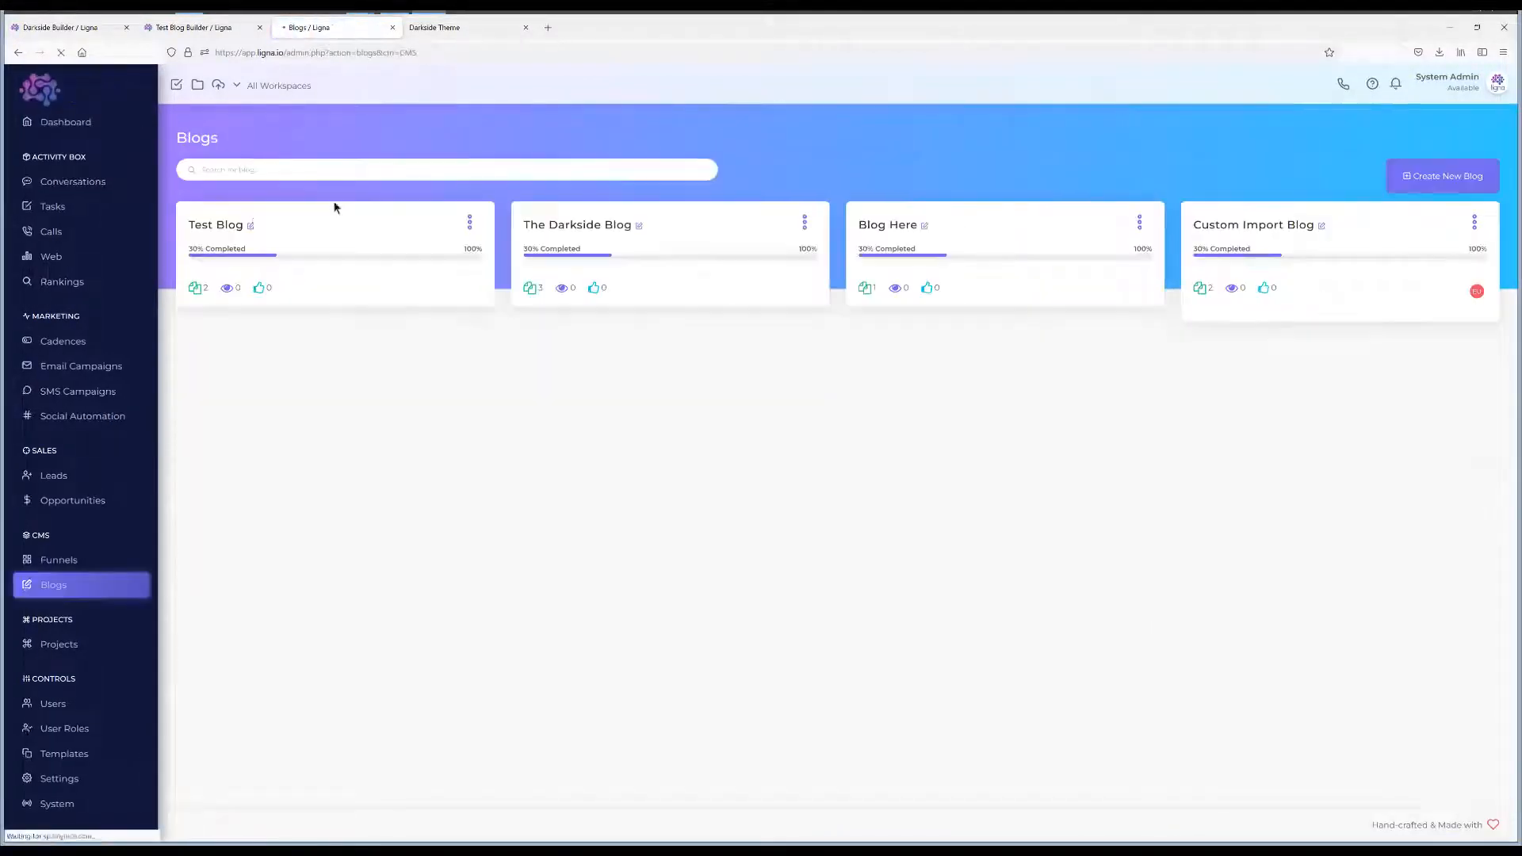
Open the Test Blog post "Excepteur sint occaecat cupidatat non proident" and set its scheduled date to 2022-03-13.
left_click(251, 230)
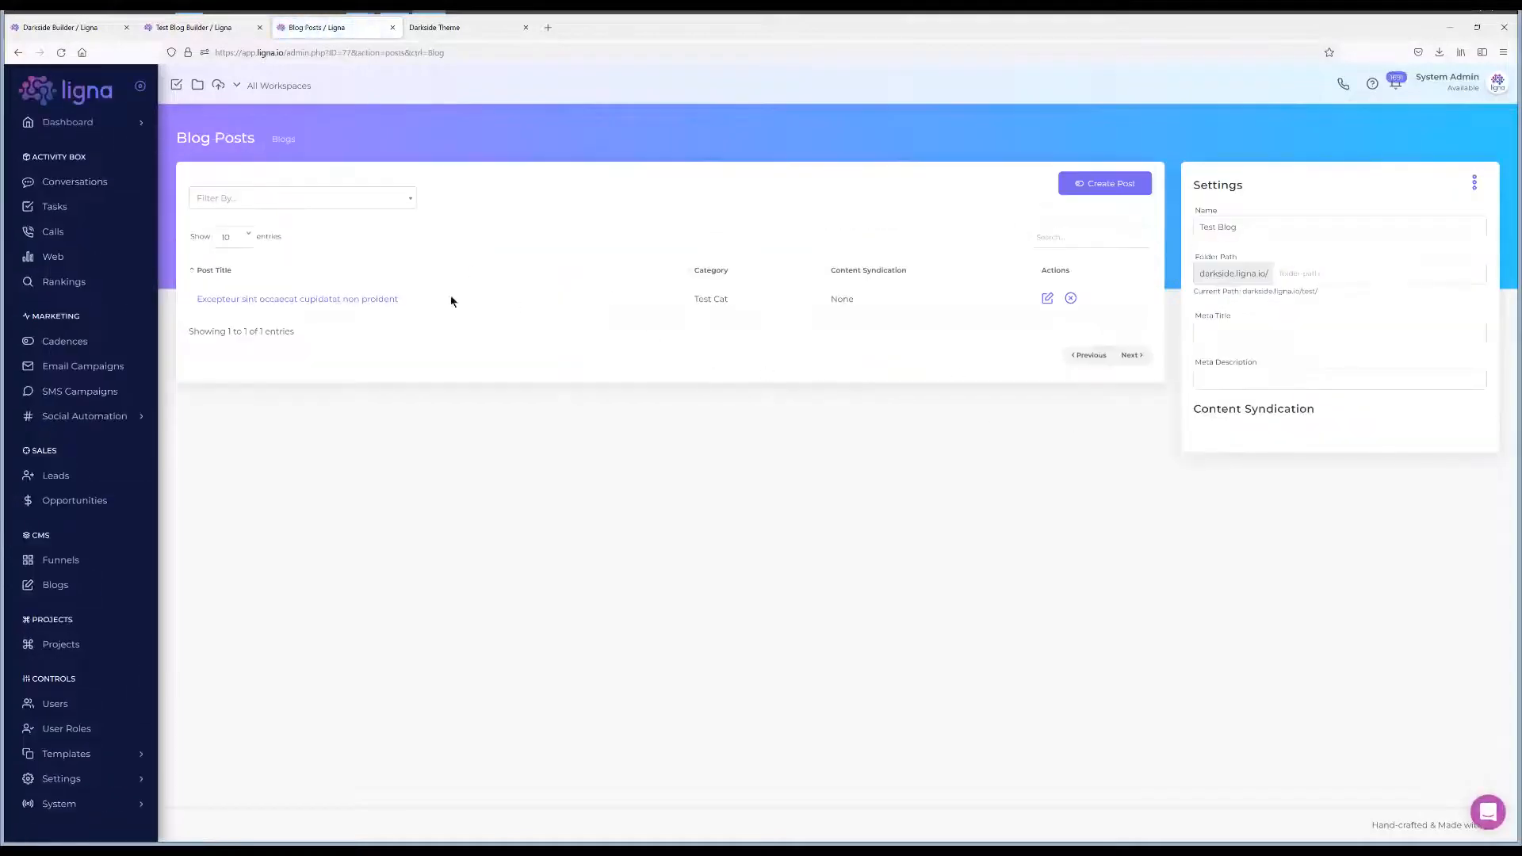
left_click(304, 301)
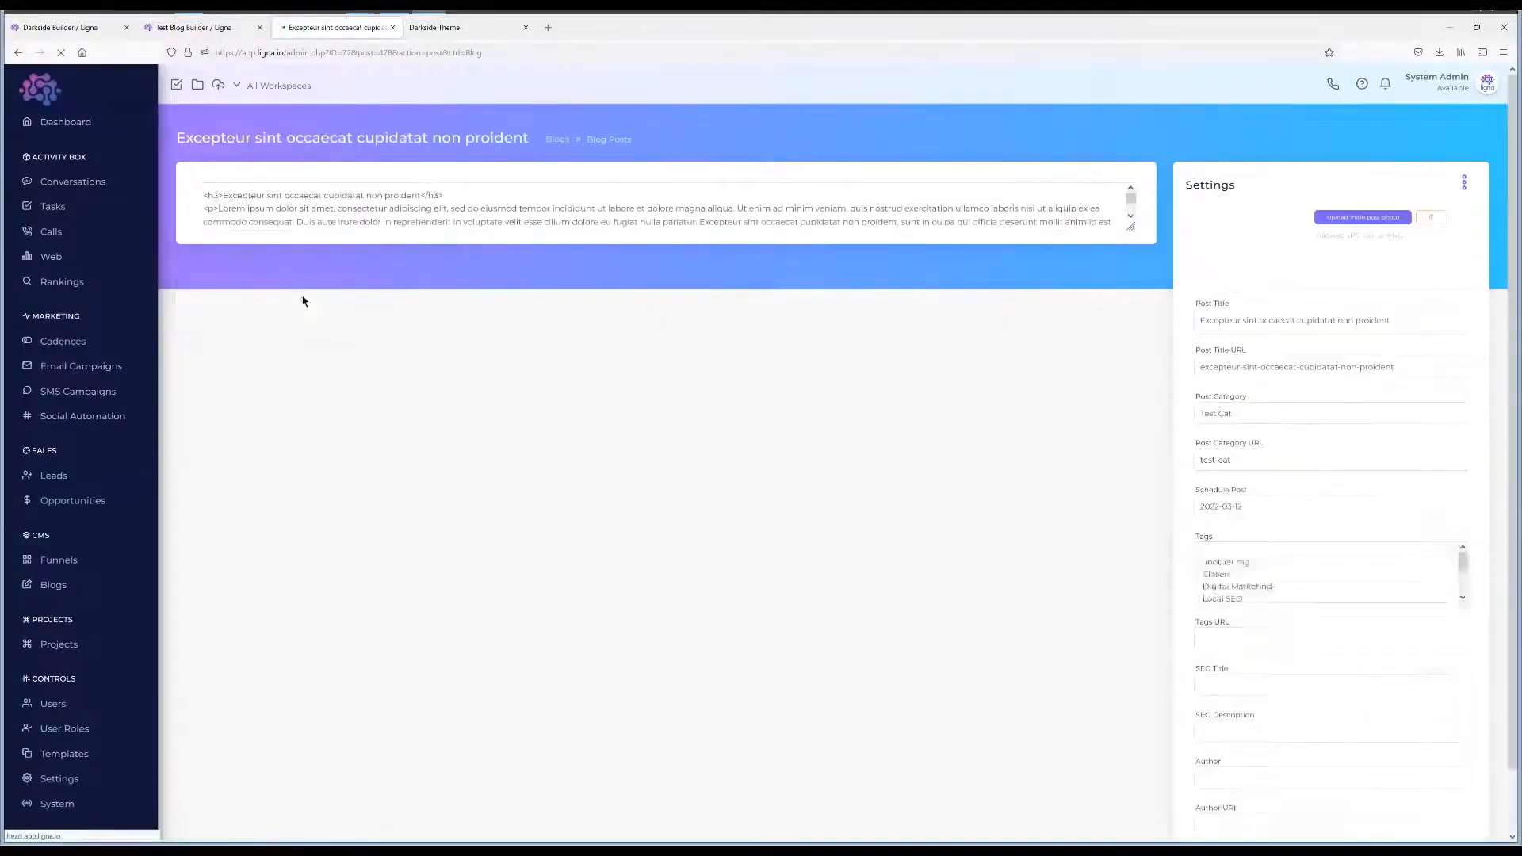
left_click(1259, 512)
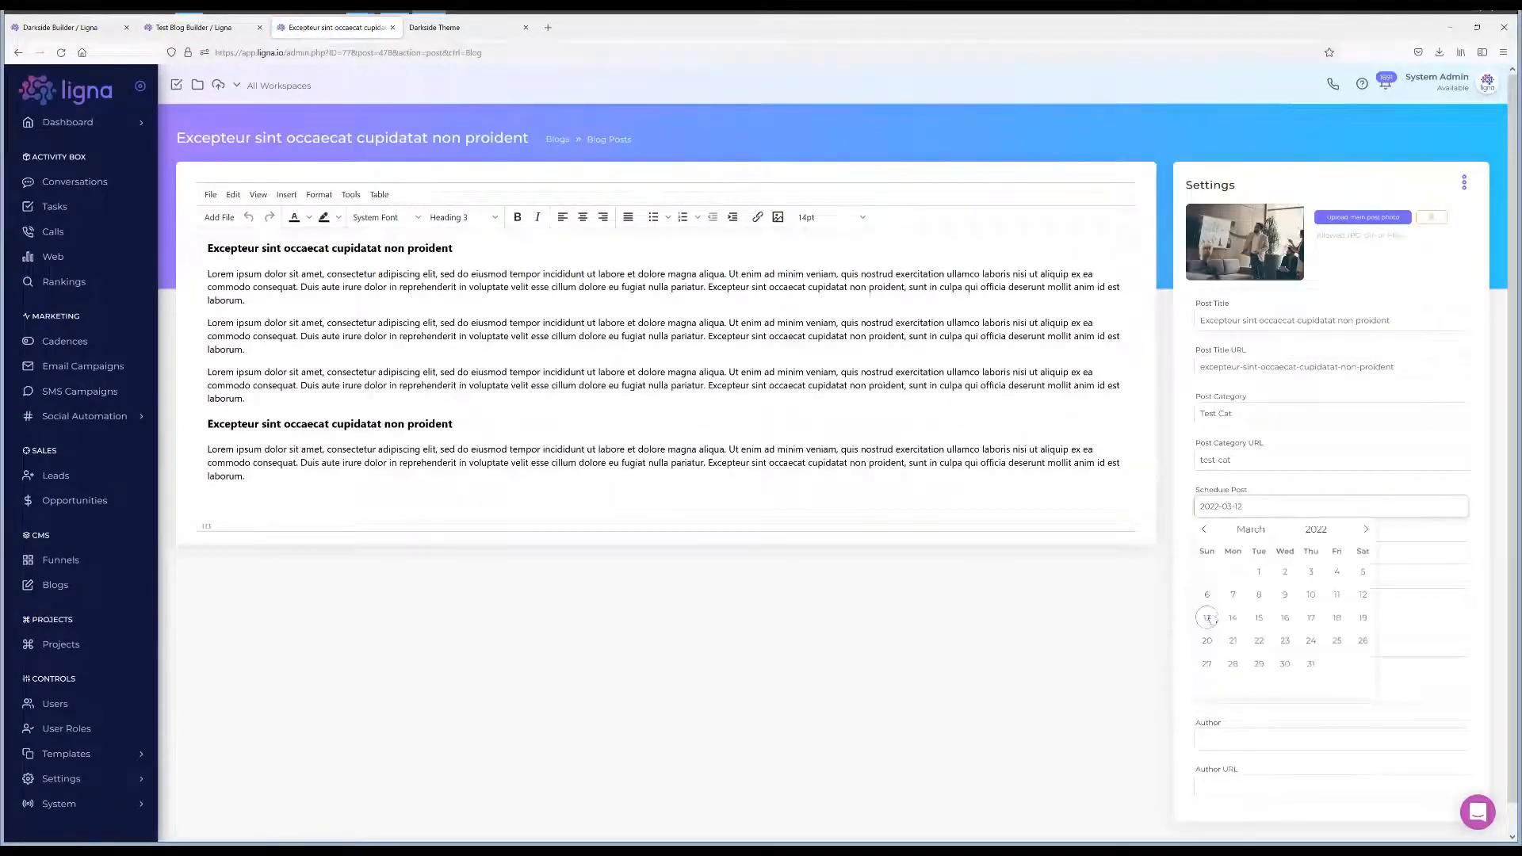
left_click(1207, 617)
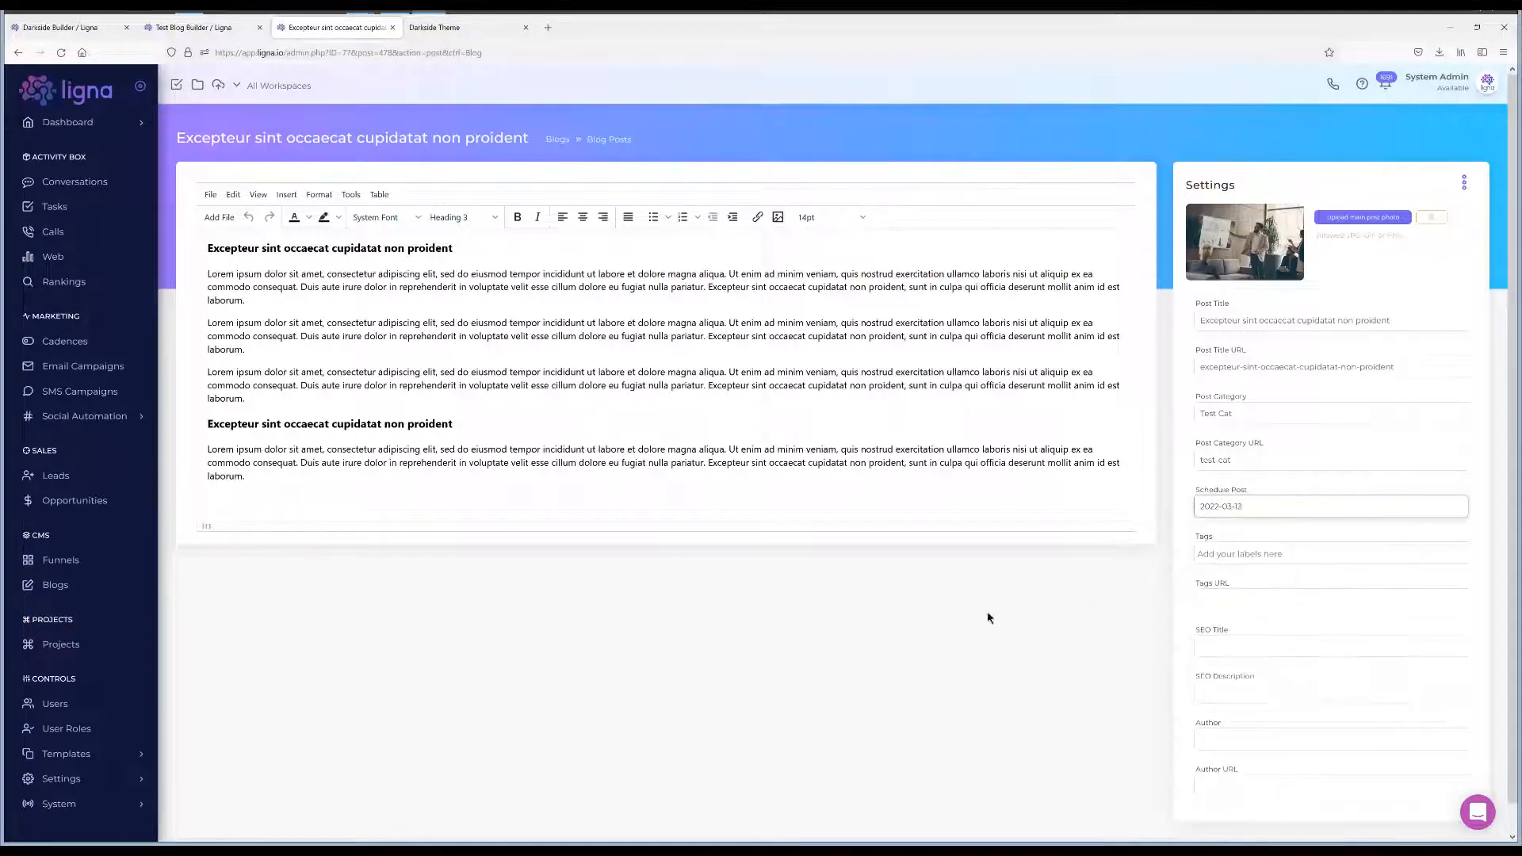
left_click(547, 387)
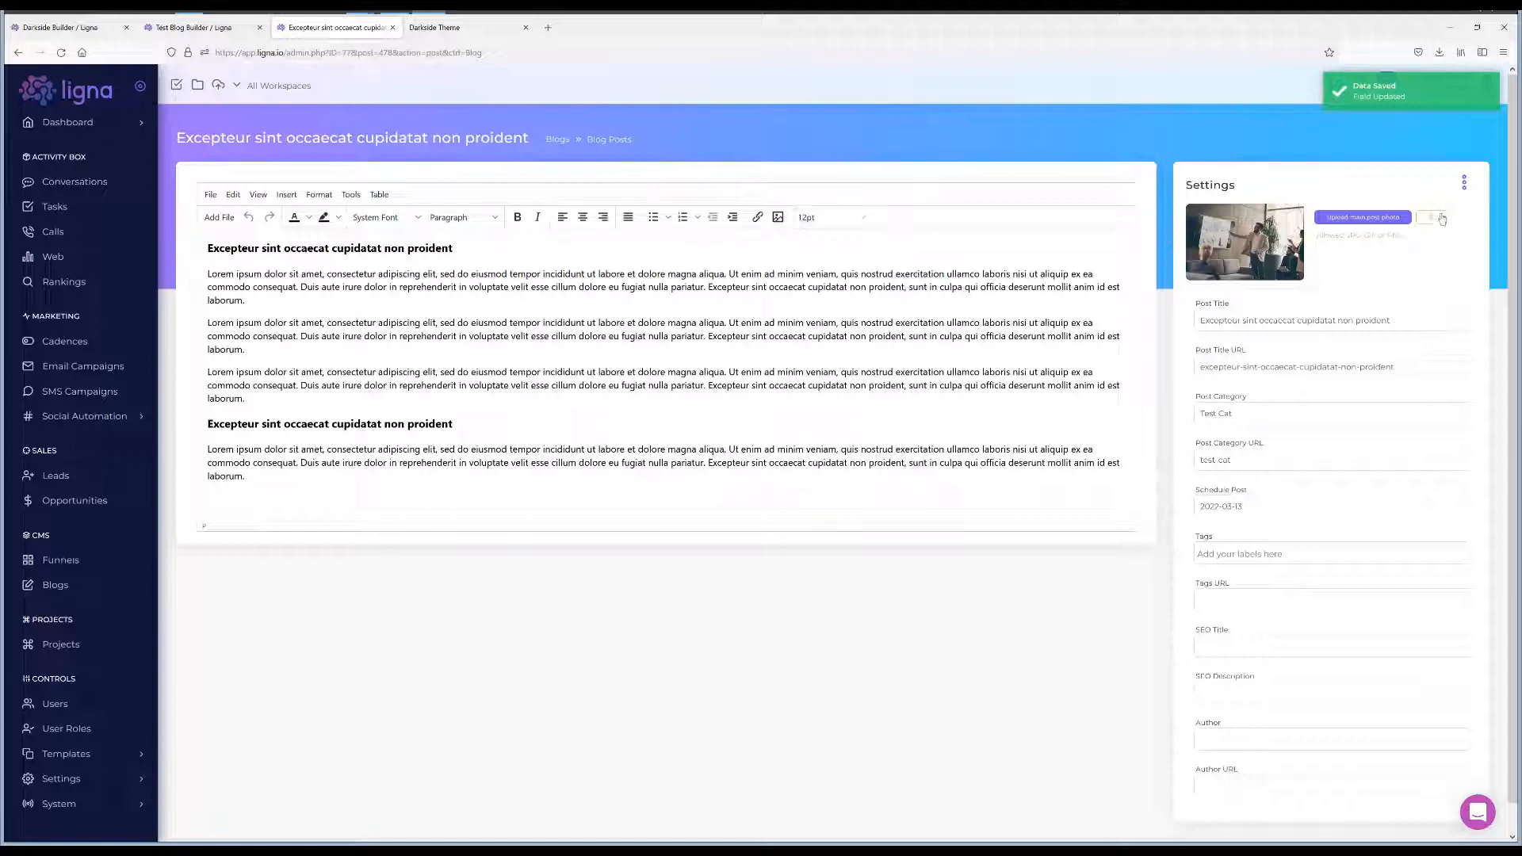
Open the live Test Blog page from the post's settings and look at its post card and sidebar.
left_click(1464, 182)
left_click(1437, 210)
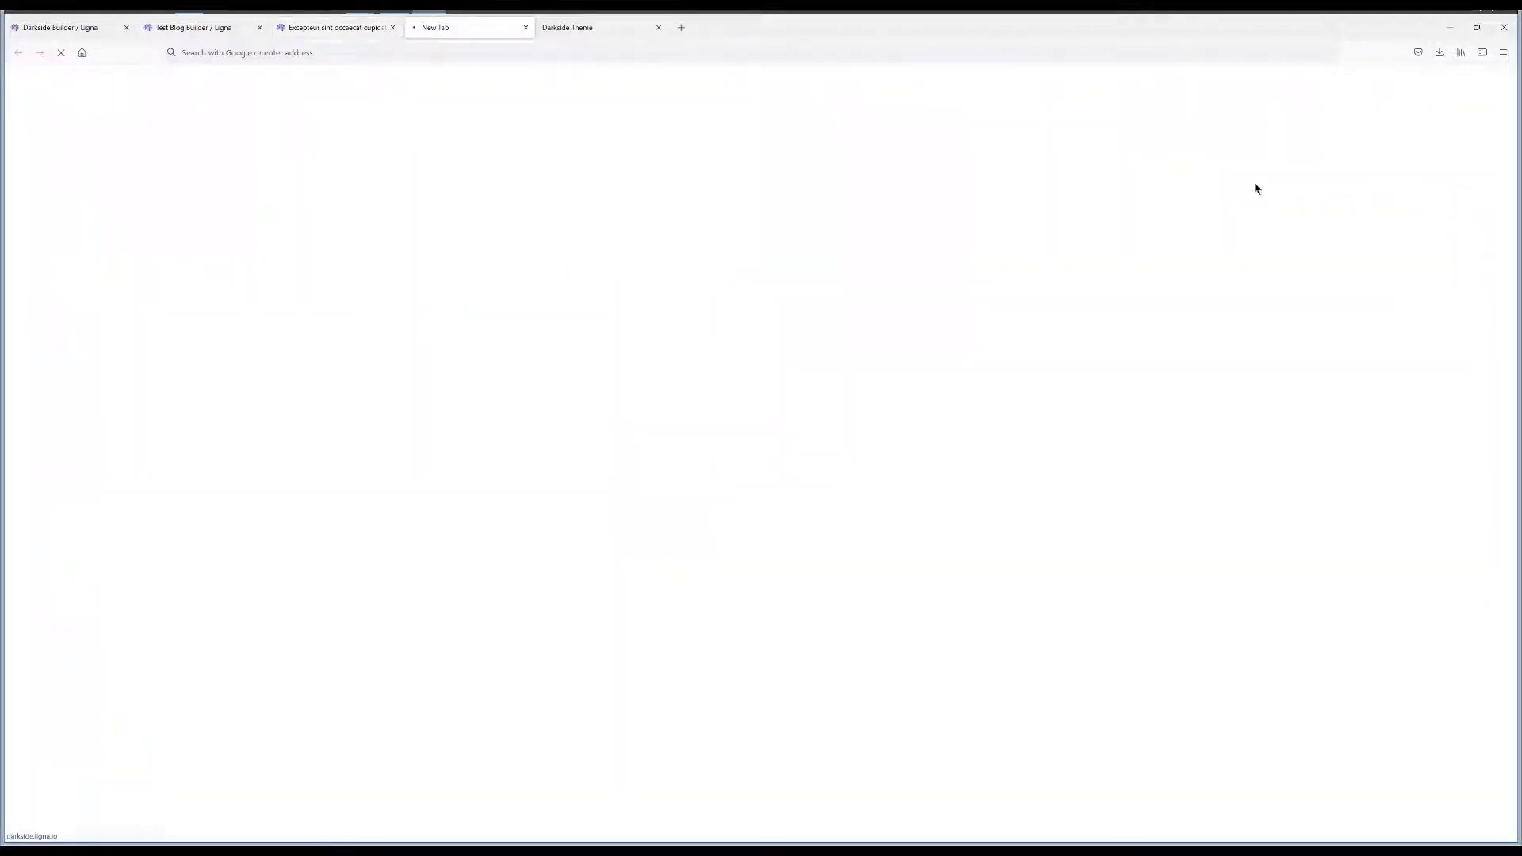
scroll(471, 483, "down", 2)
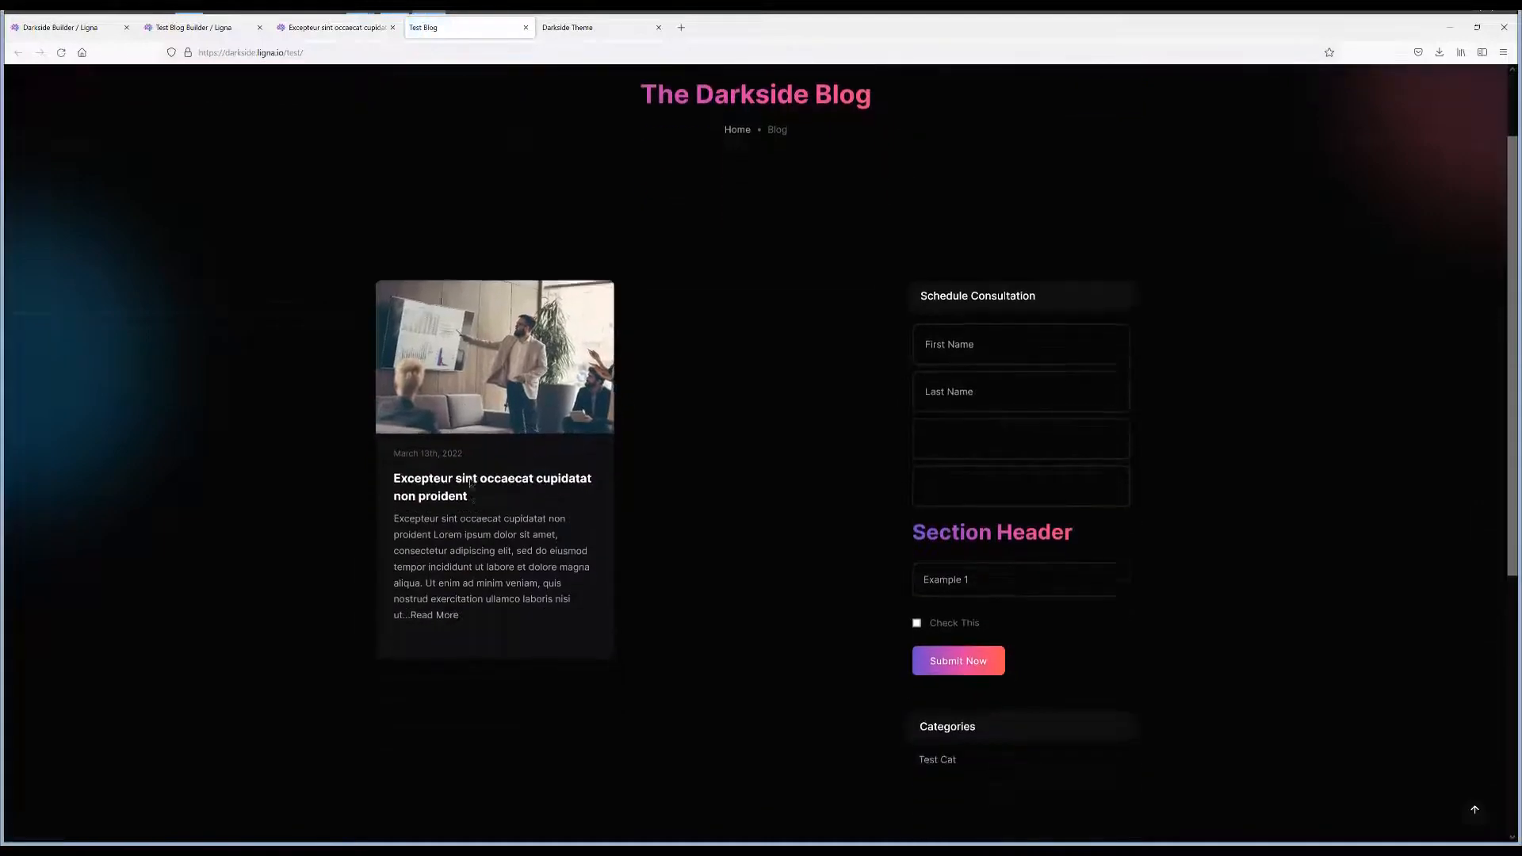
scroll(471, 483, "up", 2)
Reload the Darkside website builder and set the blog source of the Home page's "Our Latest News" posts block to Test Blog.
left_click(64, 27)
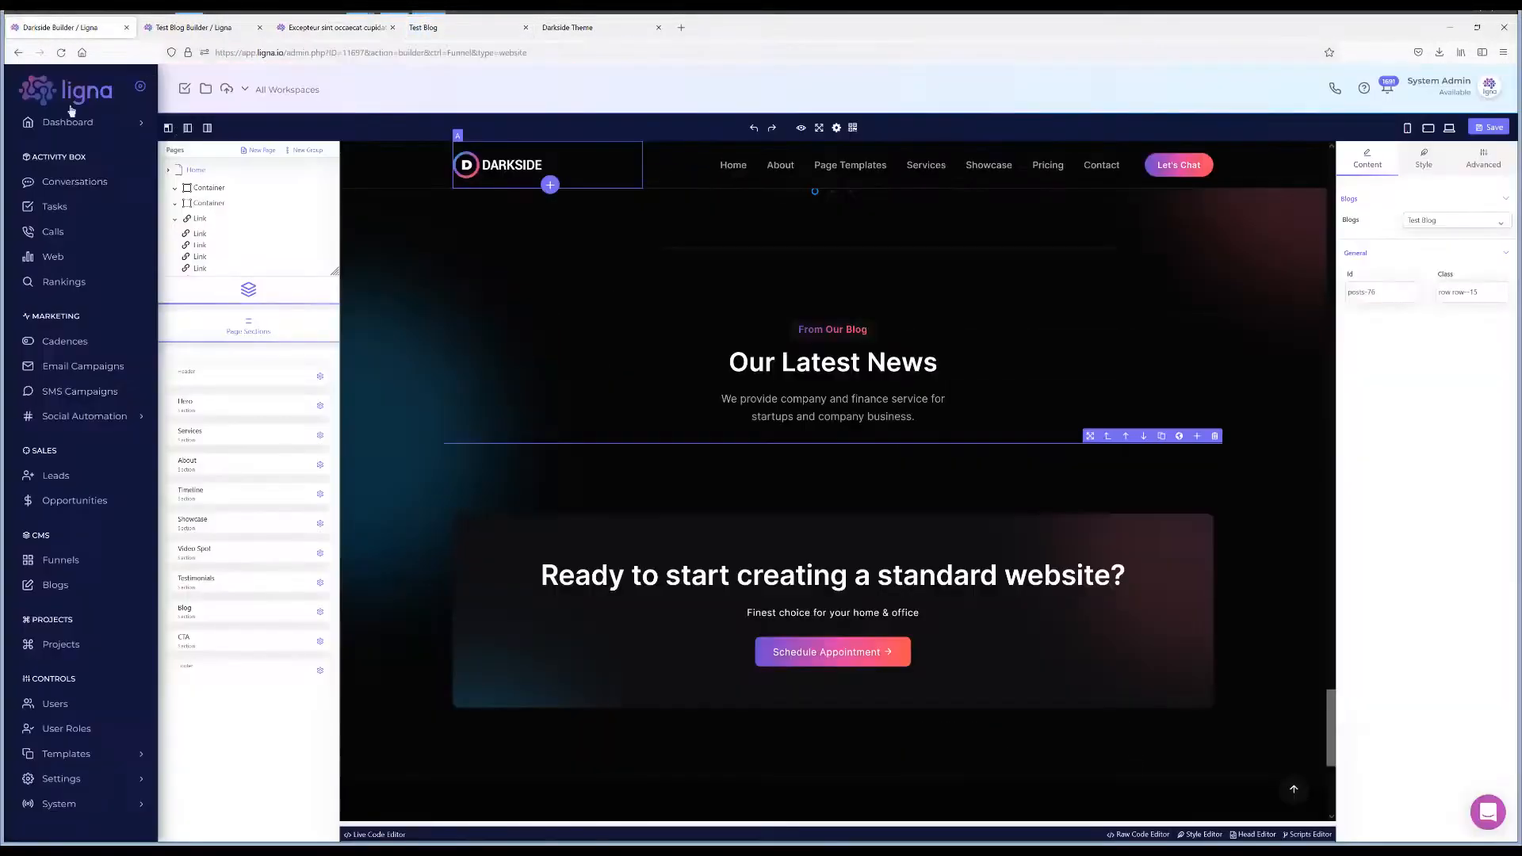
left_click(61, 52)
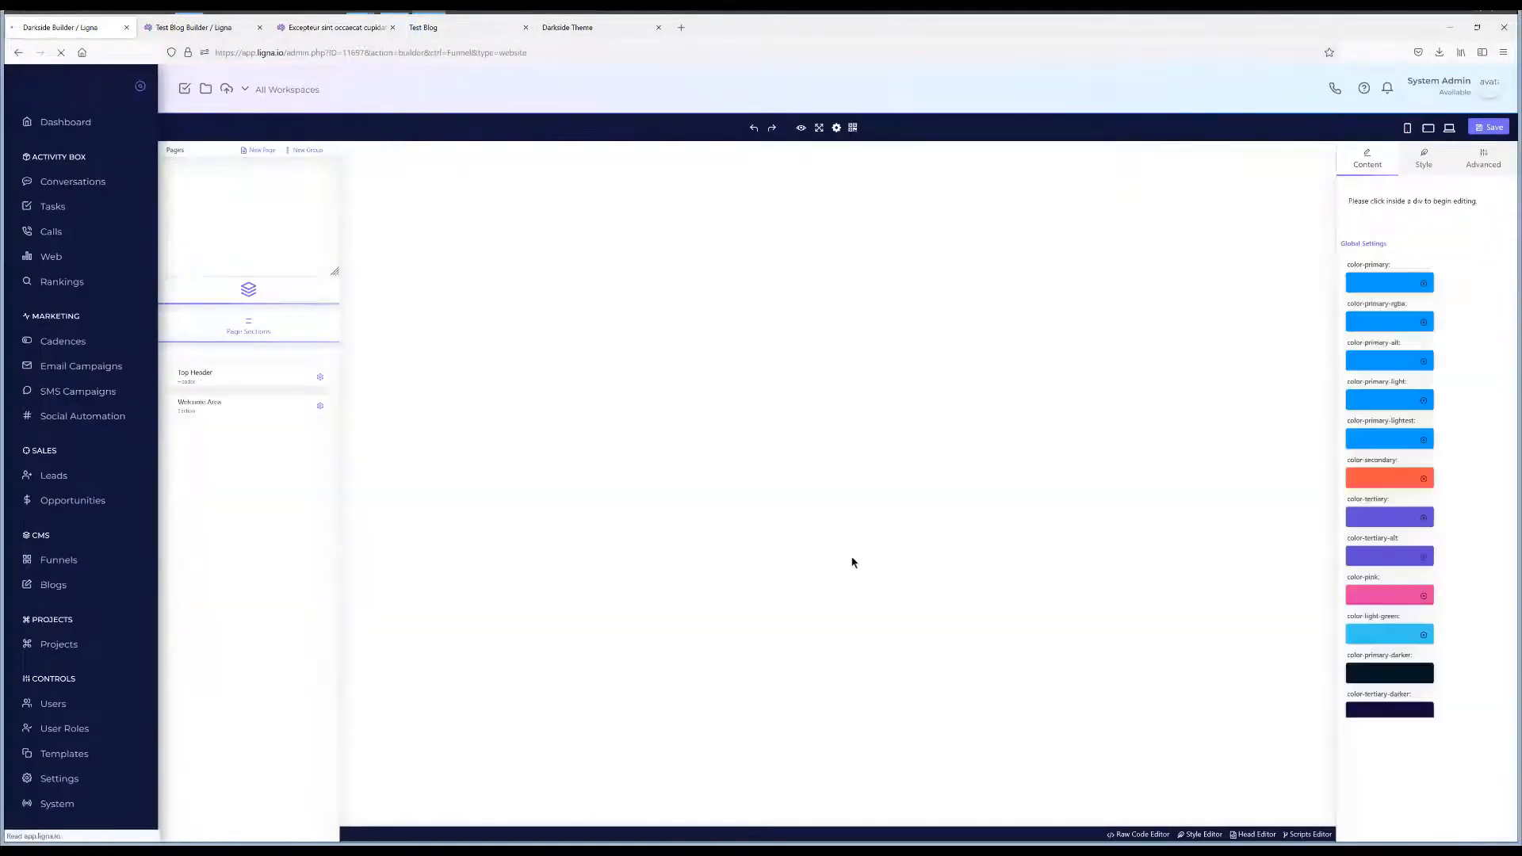
scroll(860, 513, "down", 18)
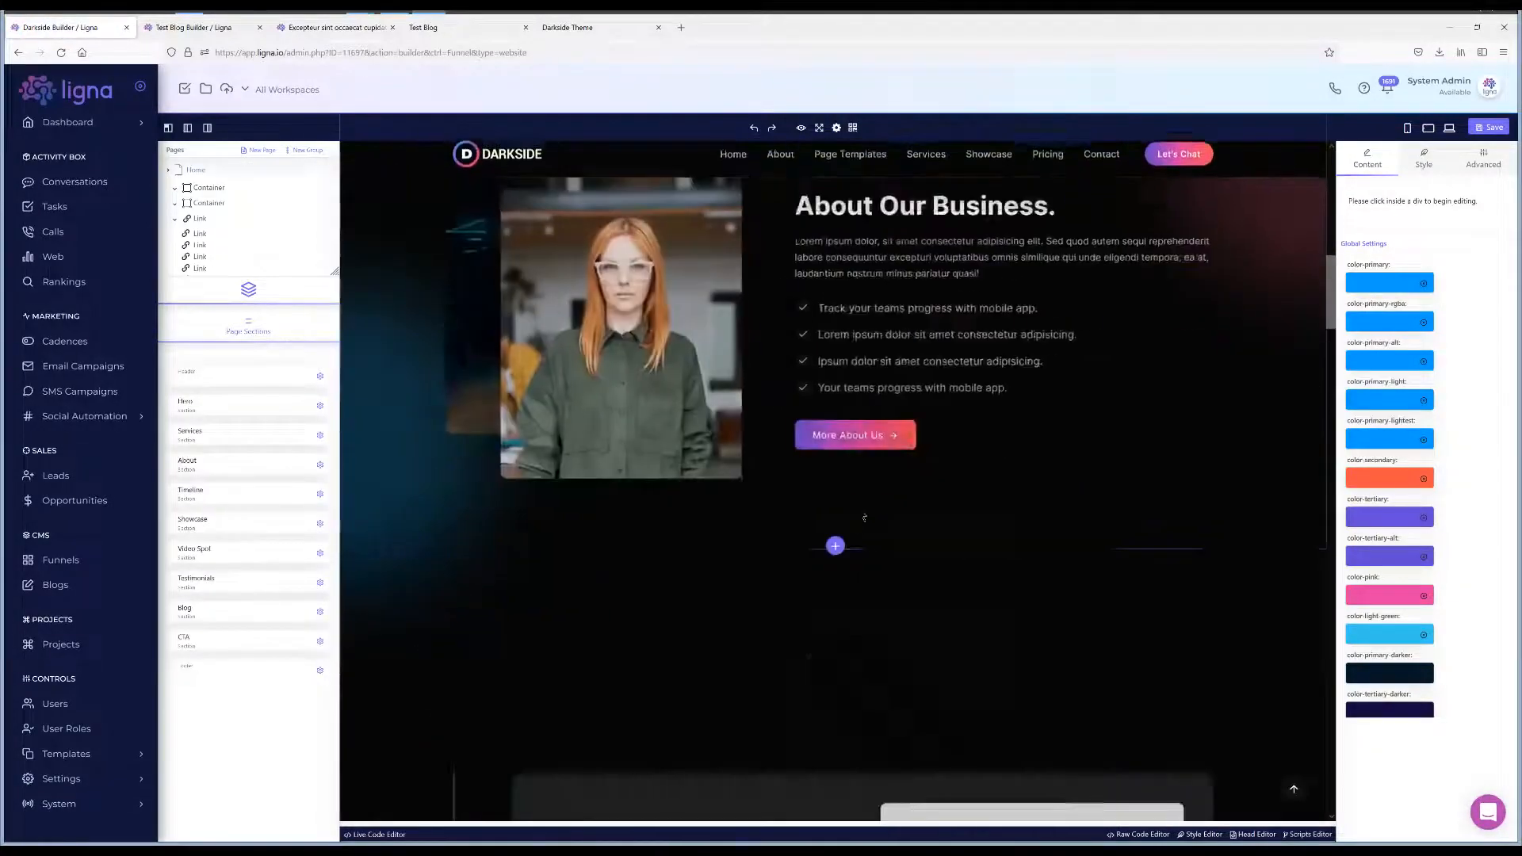
scroll(856, 529, "down", 20)
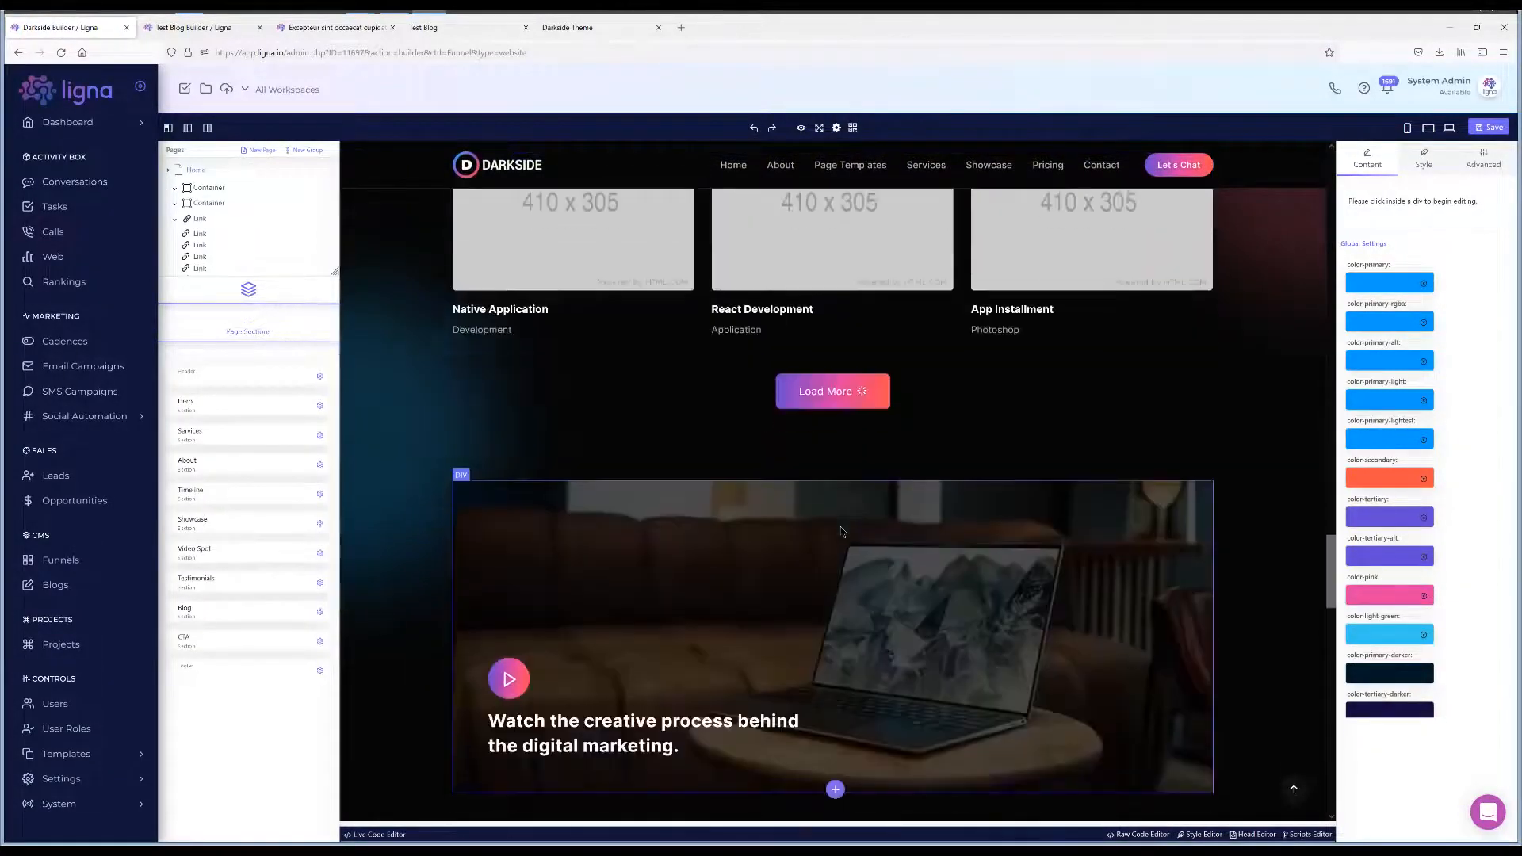
scroll(840, 526, "down", 6)
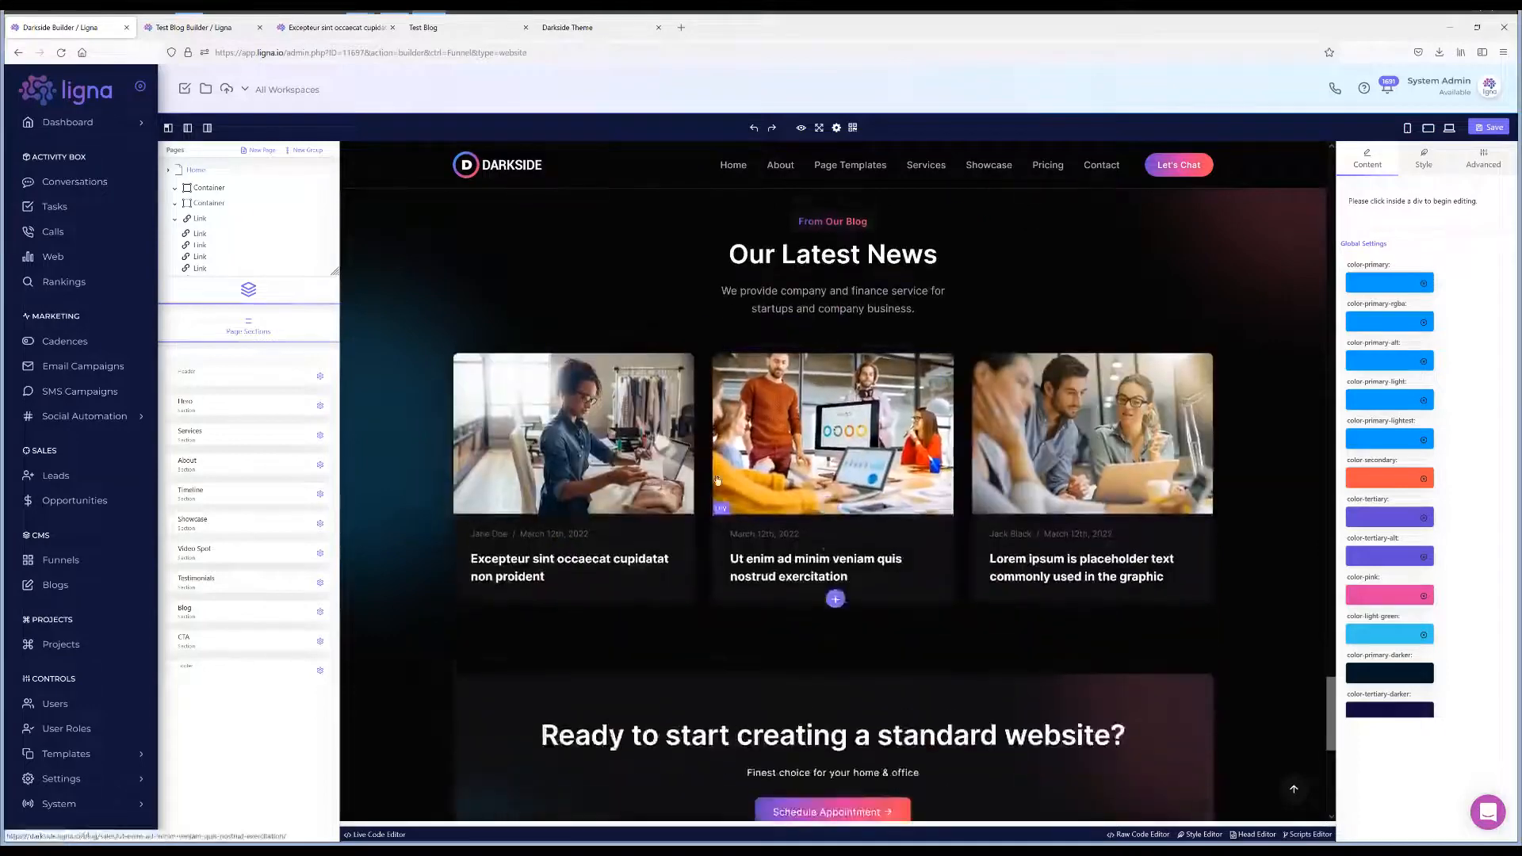
left_click(699, 454)
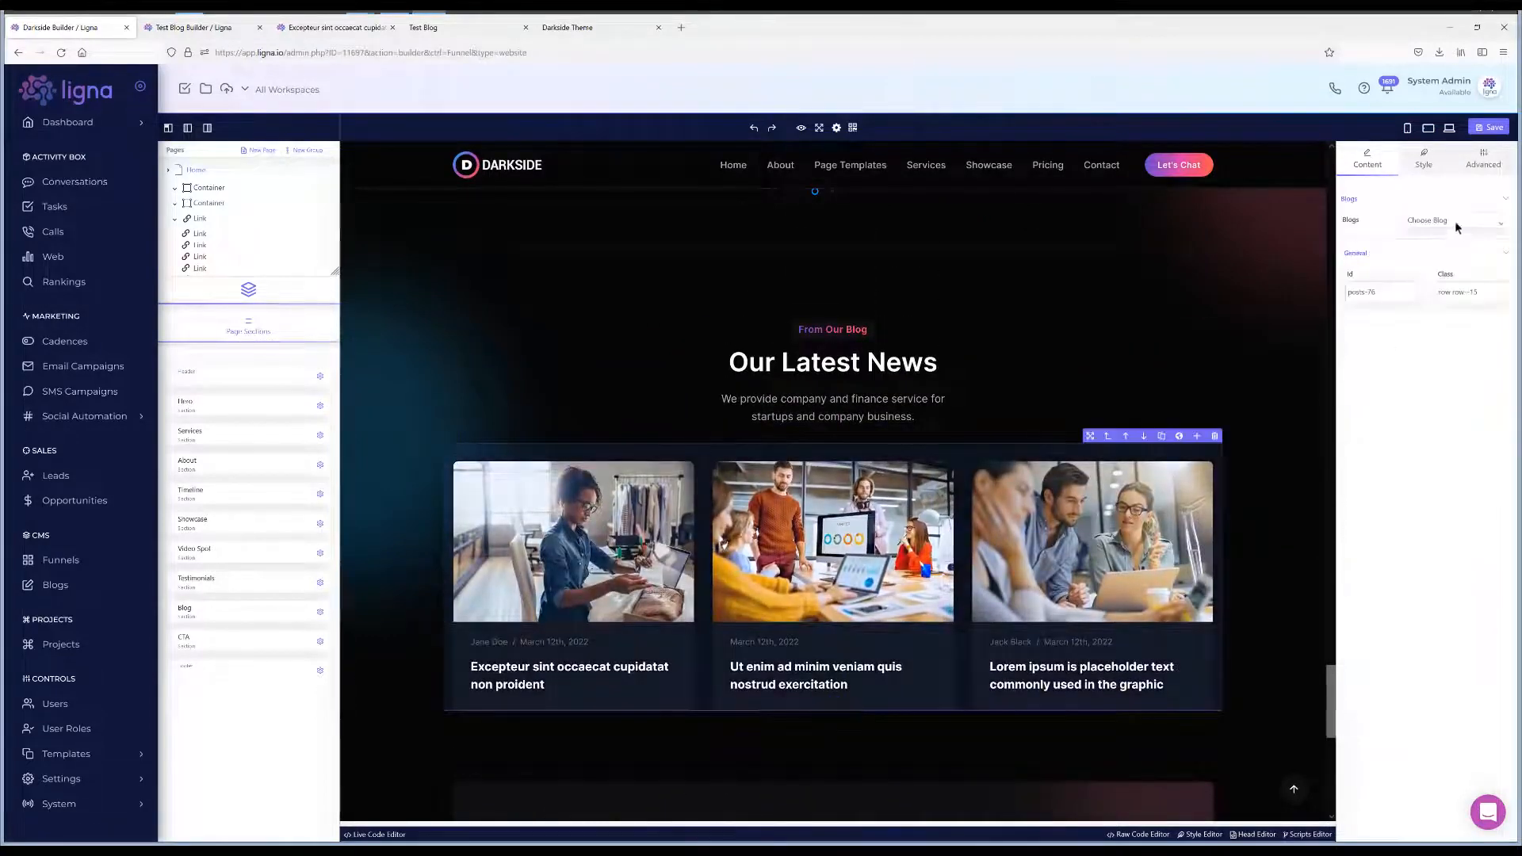
left_click(1448, 270)
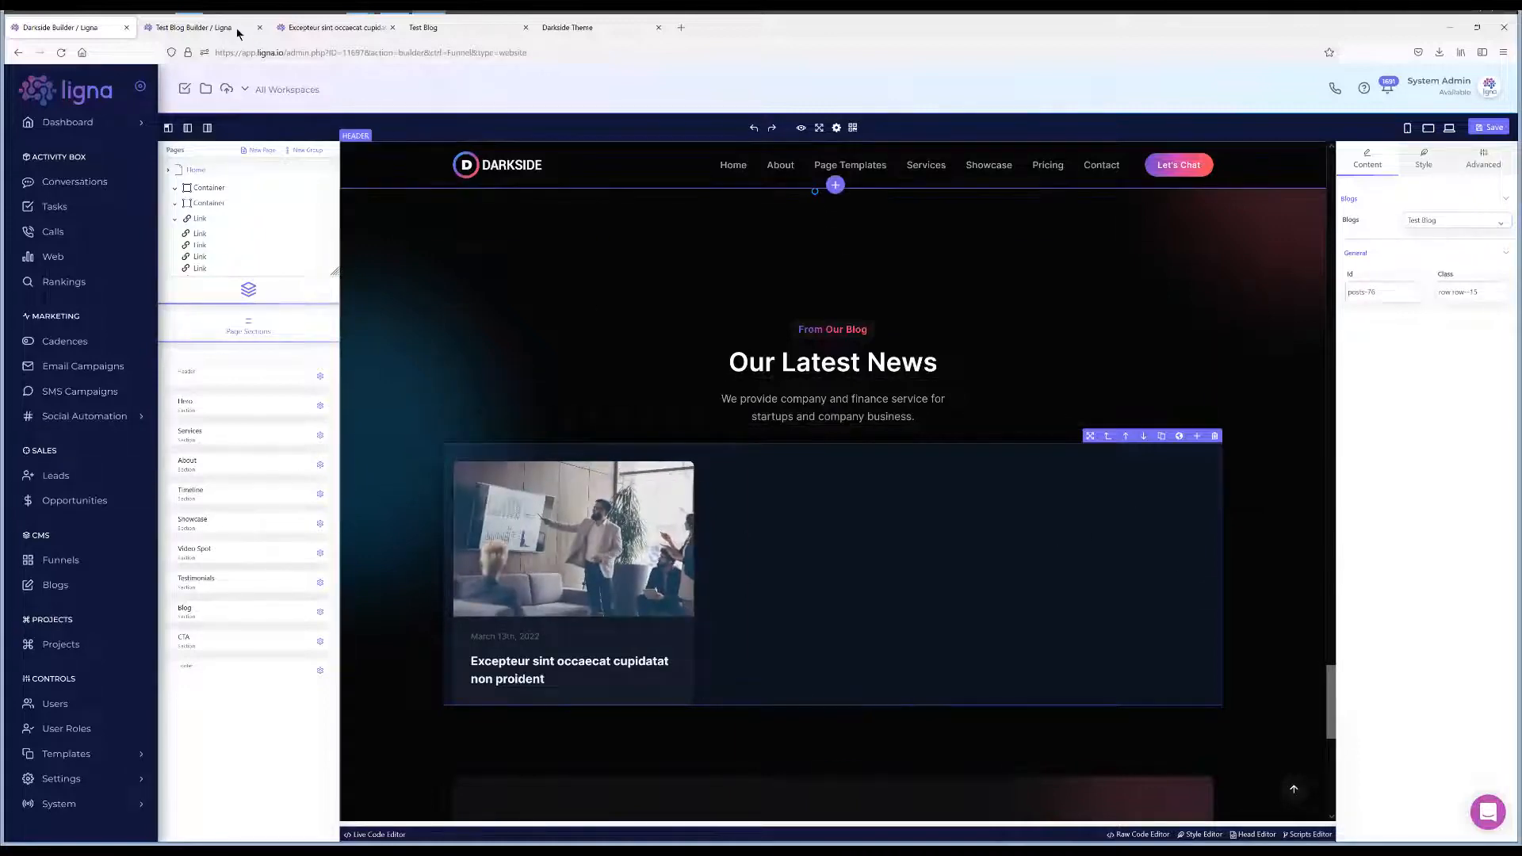
Review the Test Blog post's content and settings in its editor and look through the whole live Test Blog page.
left_click(198, 27)
left_click(323, 27)
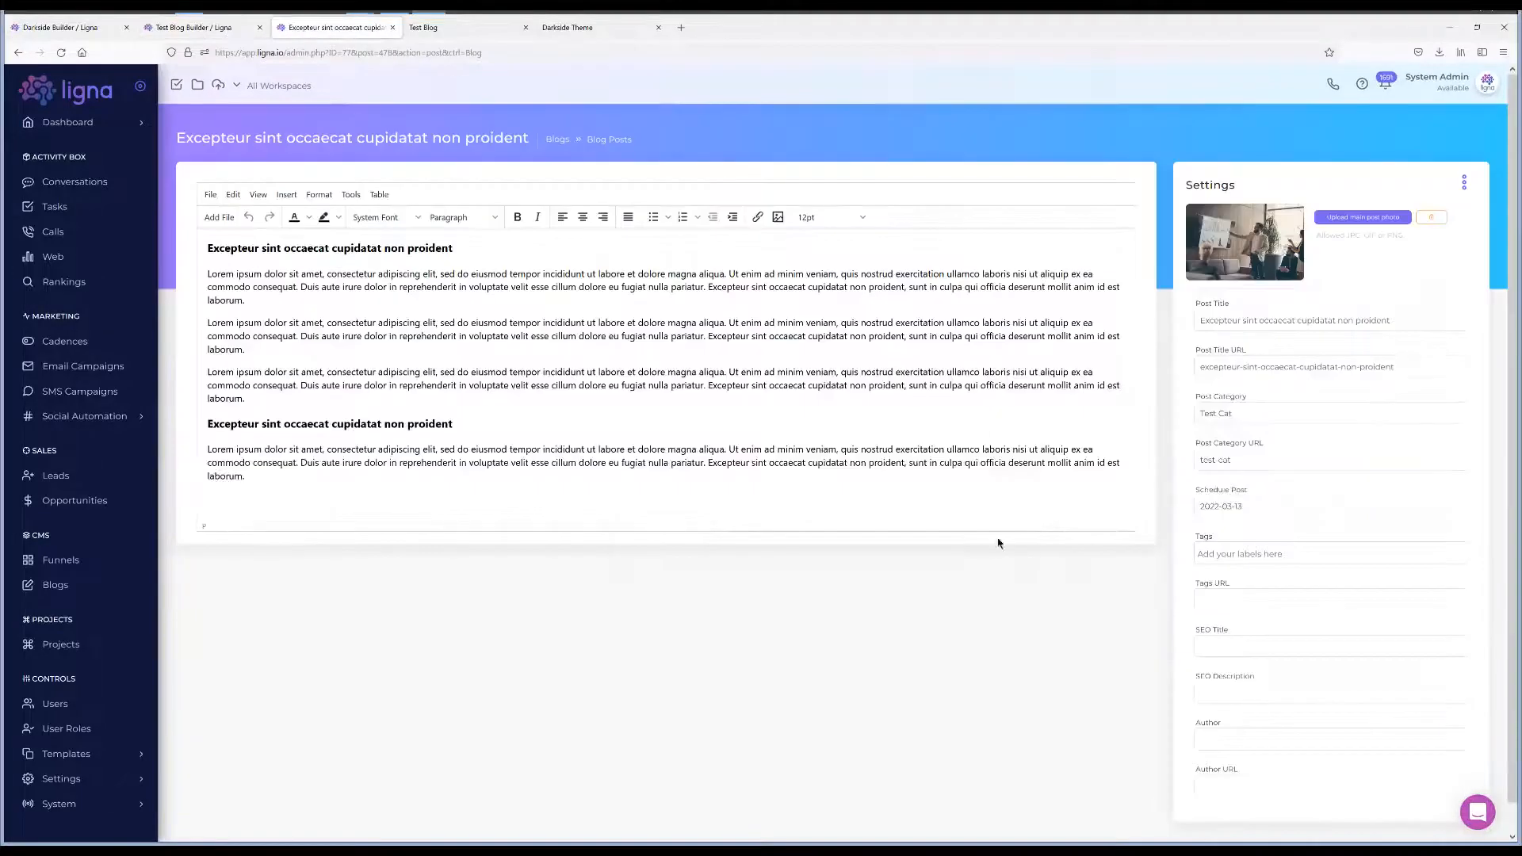
scroll(779, 652, "down", 1)
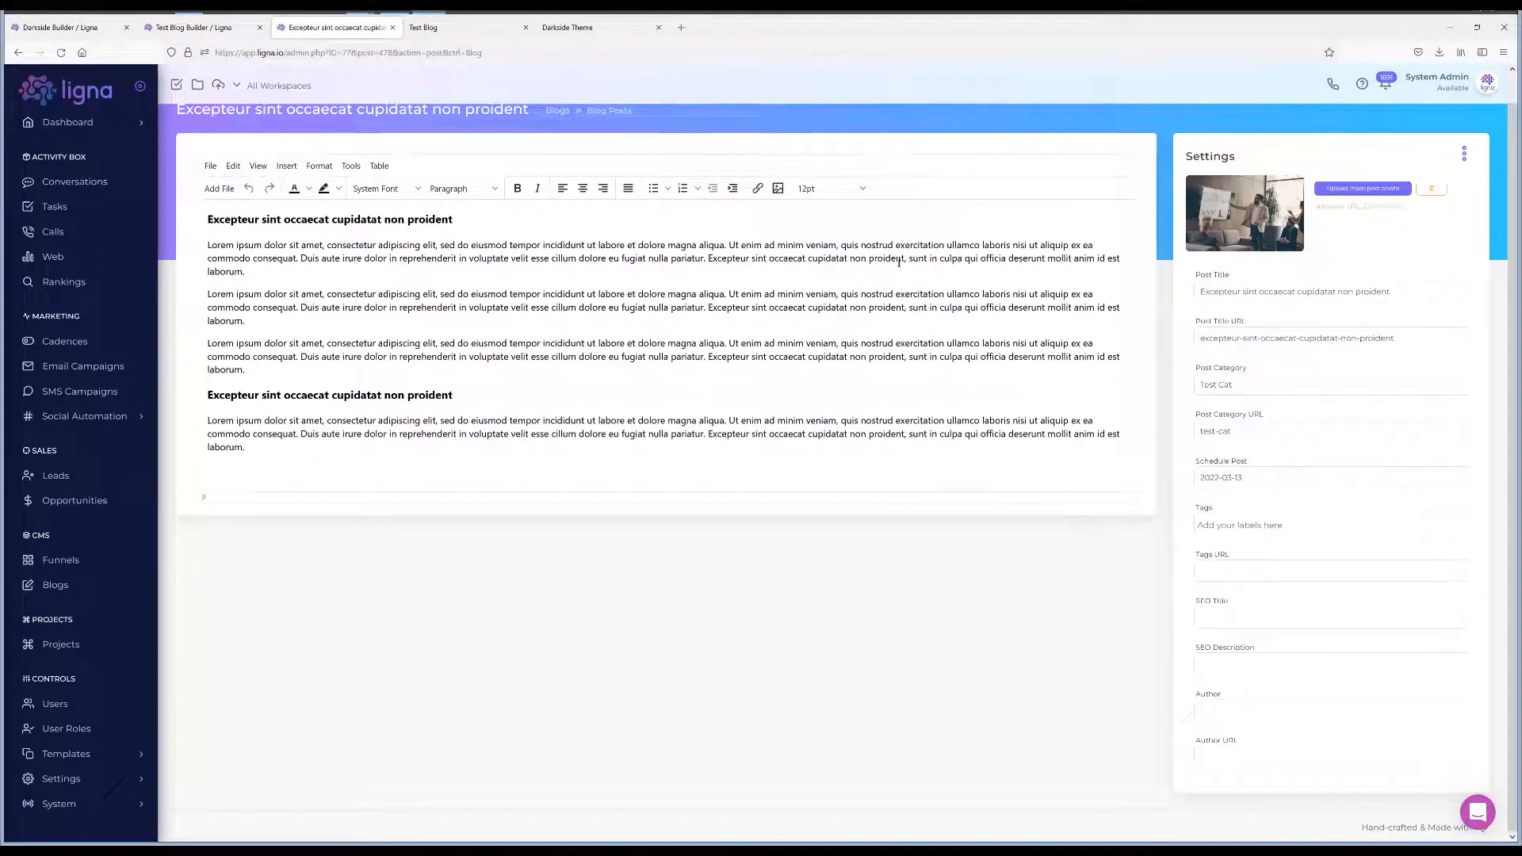
scroll(1195, 637, "up", 1)
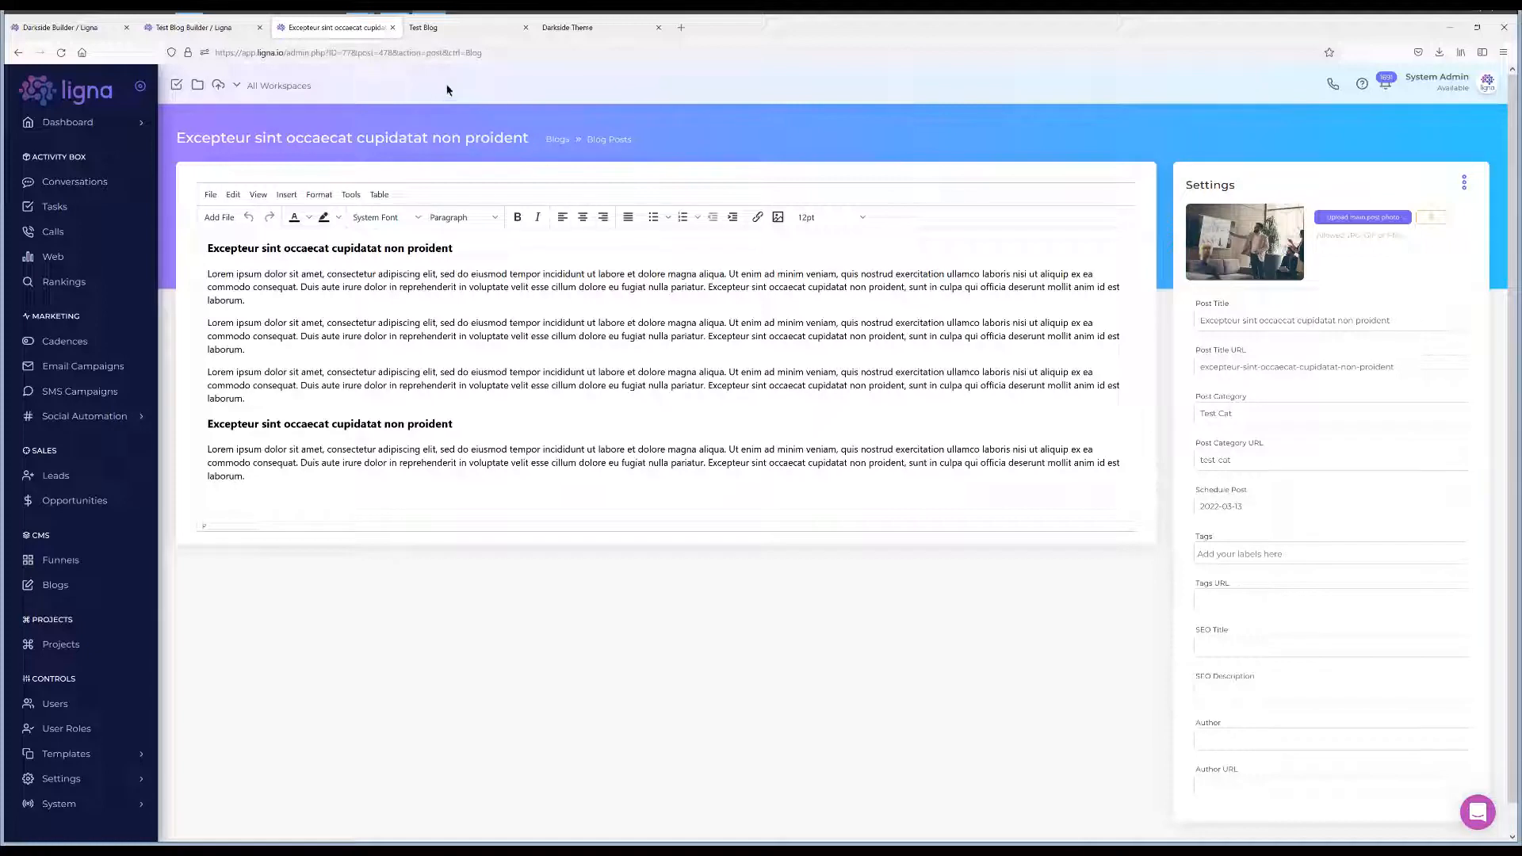
left_click(554, 28)
left_click(452, 29)
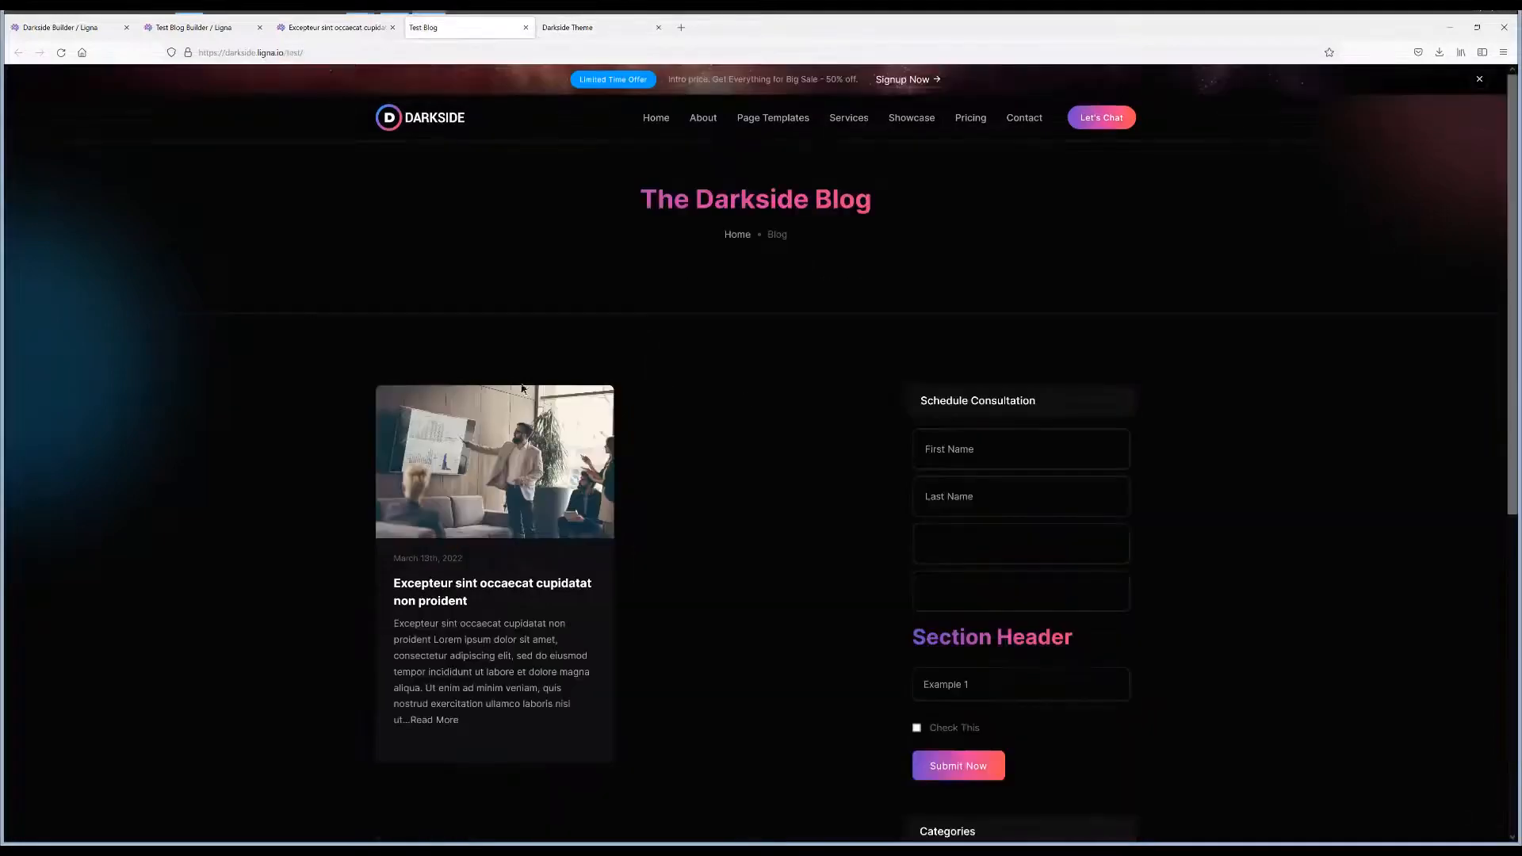
scroll(499, 468, "down", 5)
scroll(635, 473, "up", 5)
scroll(714, 482, "down", 10)
scroll(683, 555, "up", 10)
In the Test Blog builder, browse the block library for the Blog Header Setup section down to the global blocks.
left_click(199, 27)
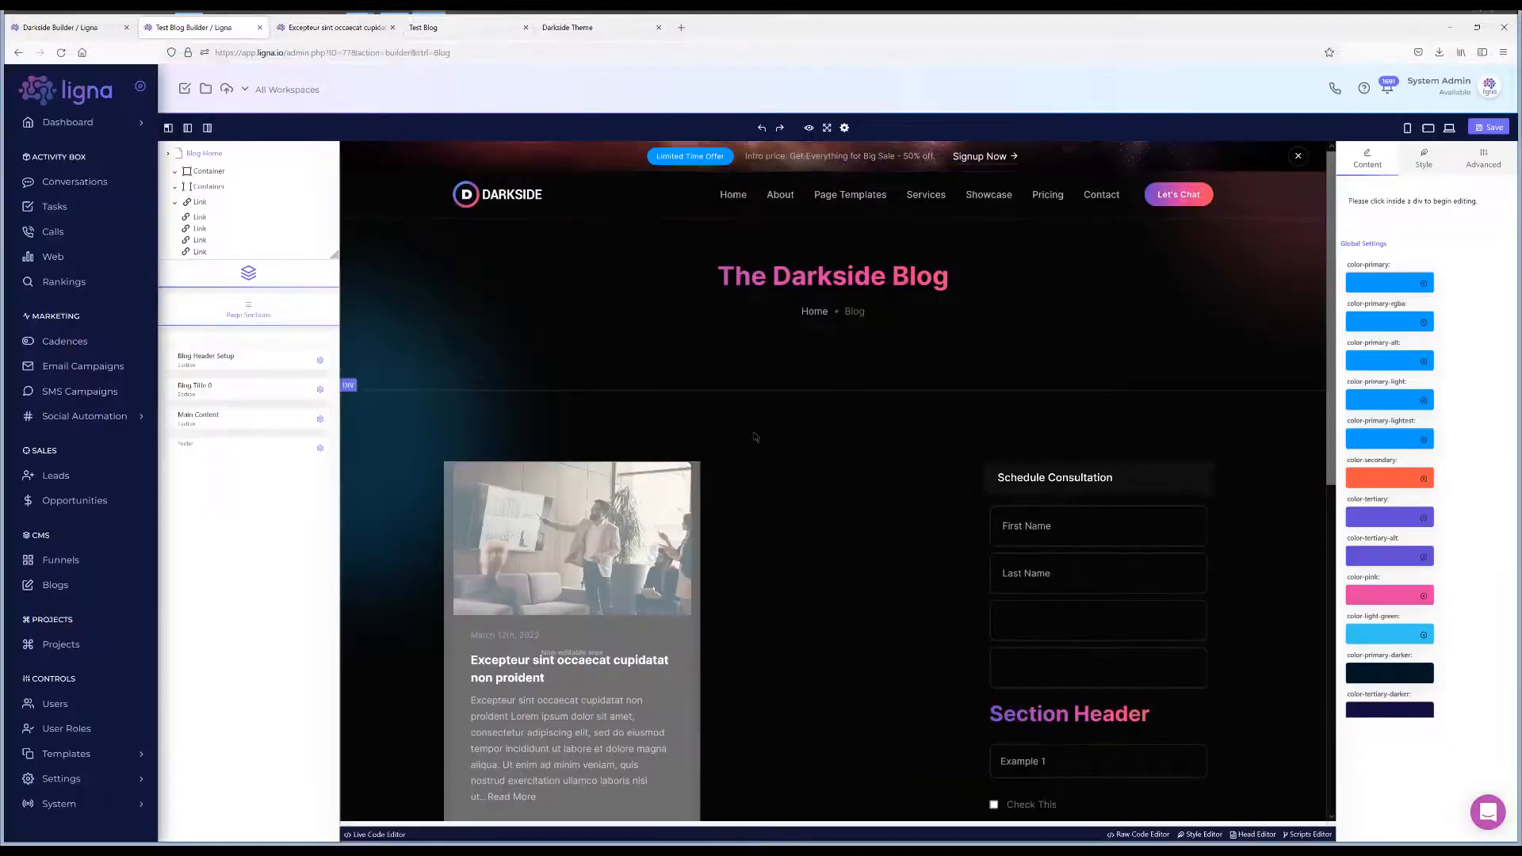
left_click(225, 365)
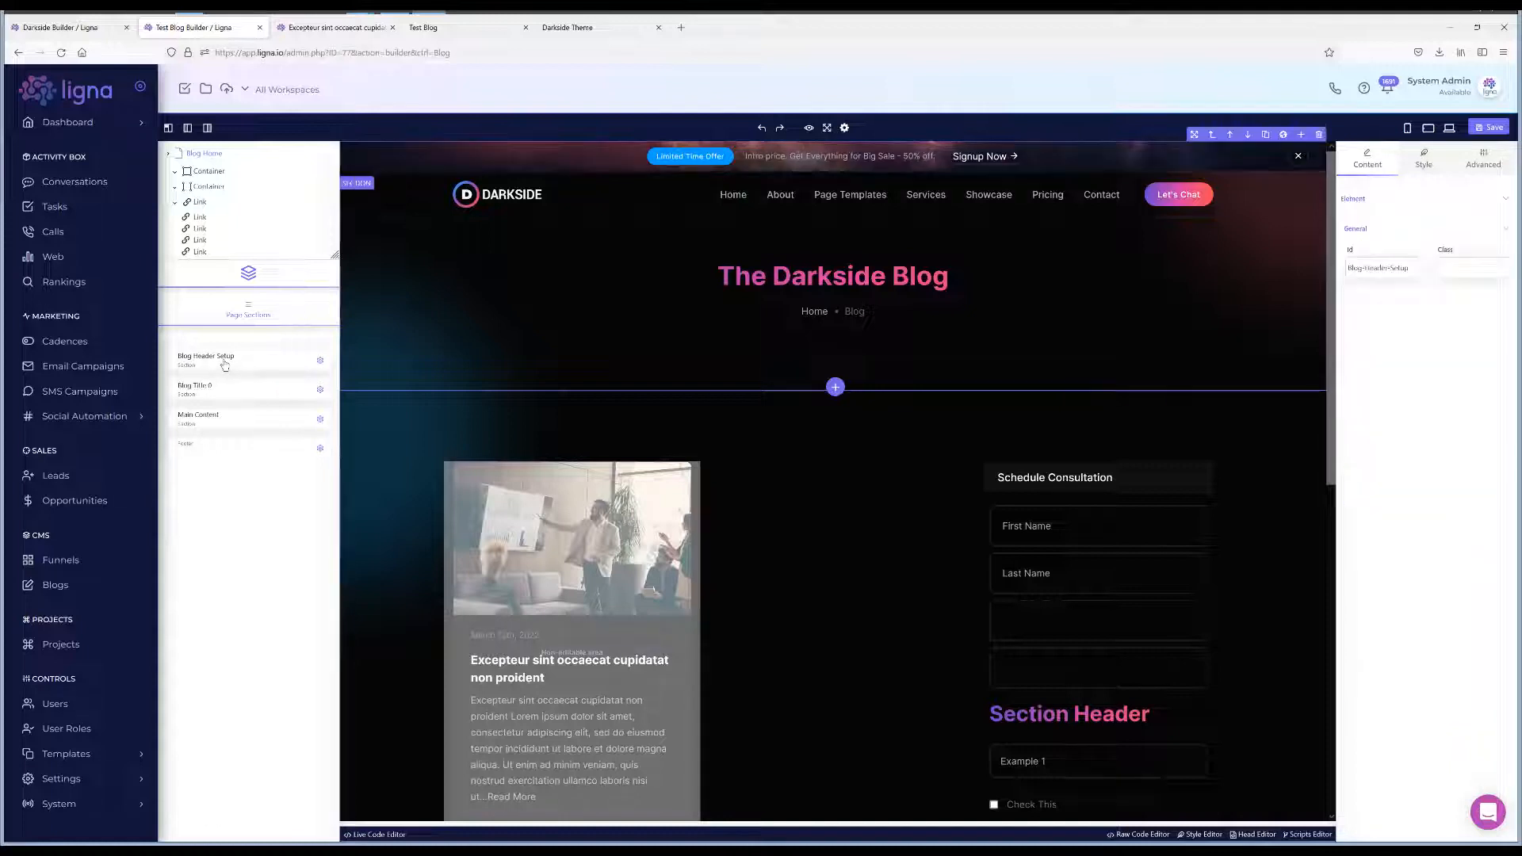
left_click(1300, 134)
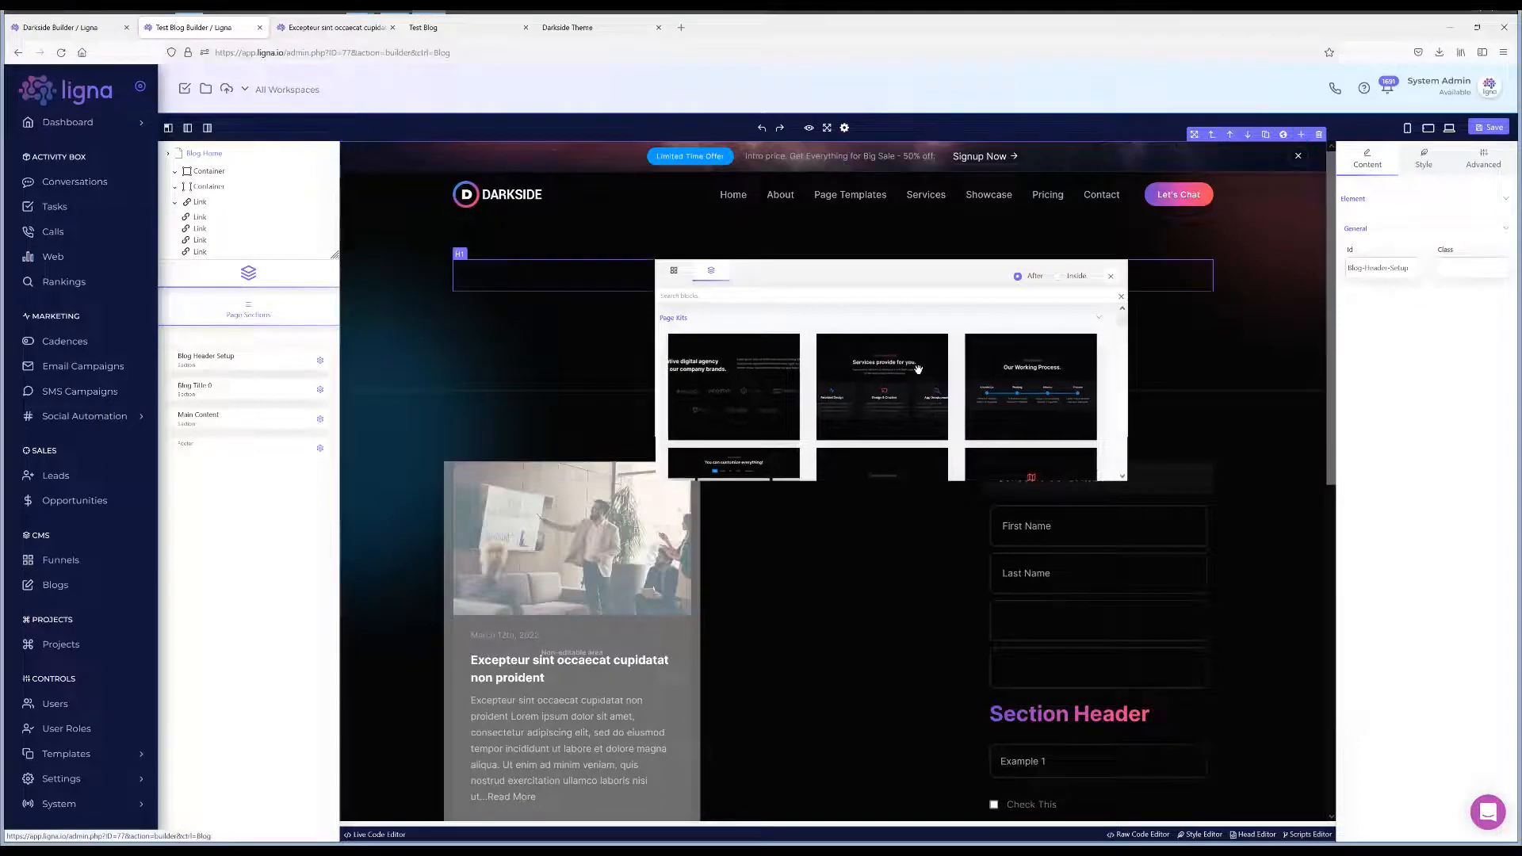
scroll(918, 370, "down", 3)
scroll(918, 370, "down", 10)
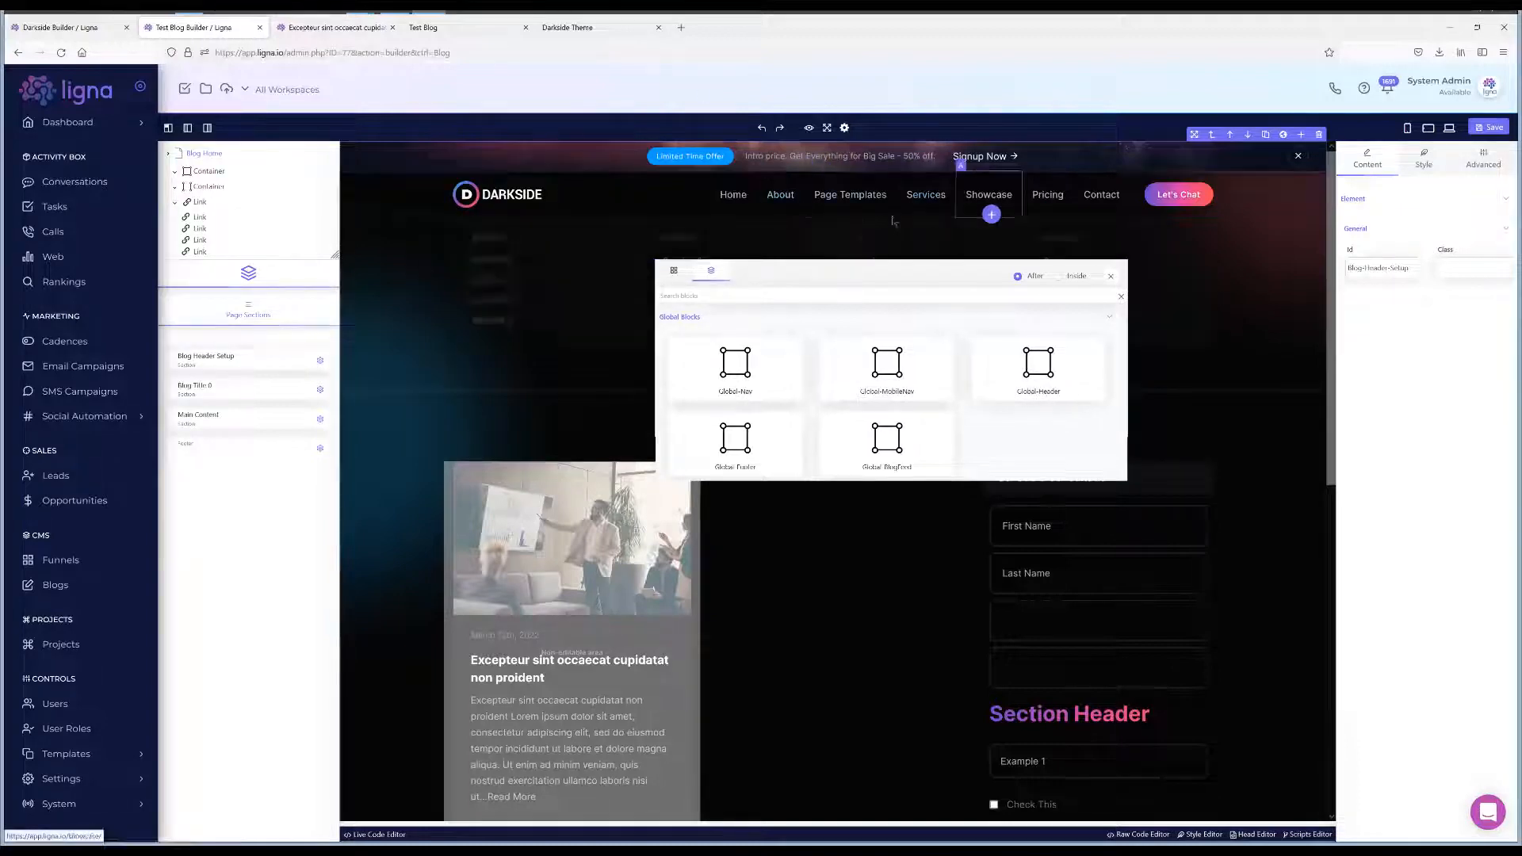
left_click(1108, 272)
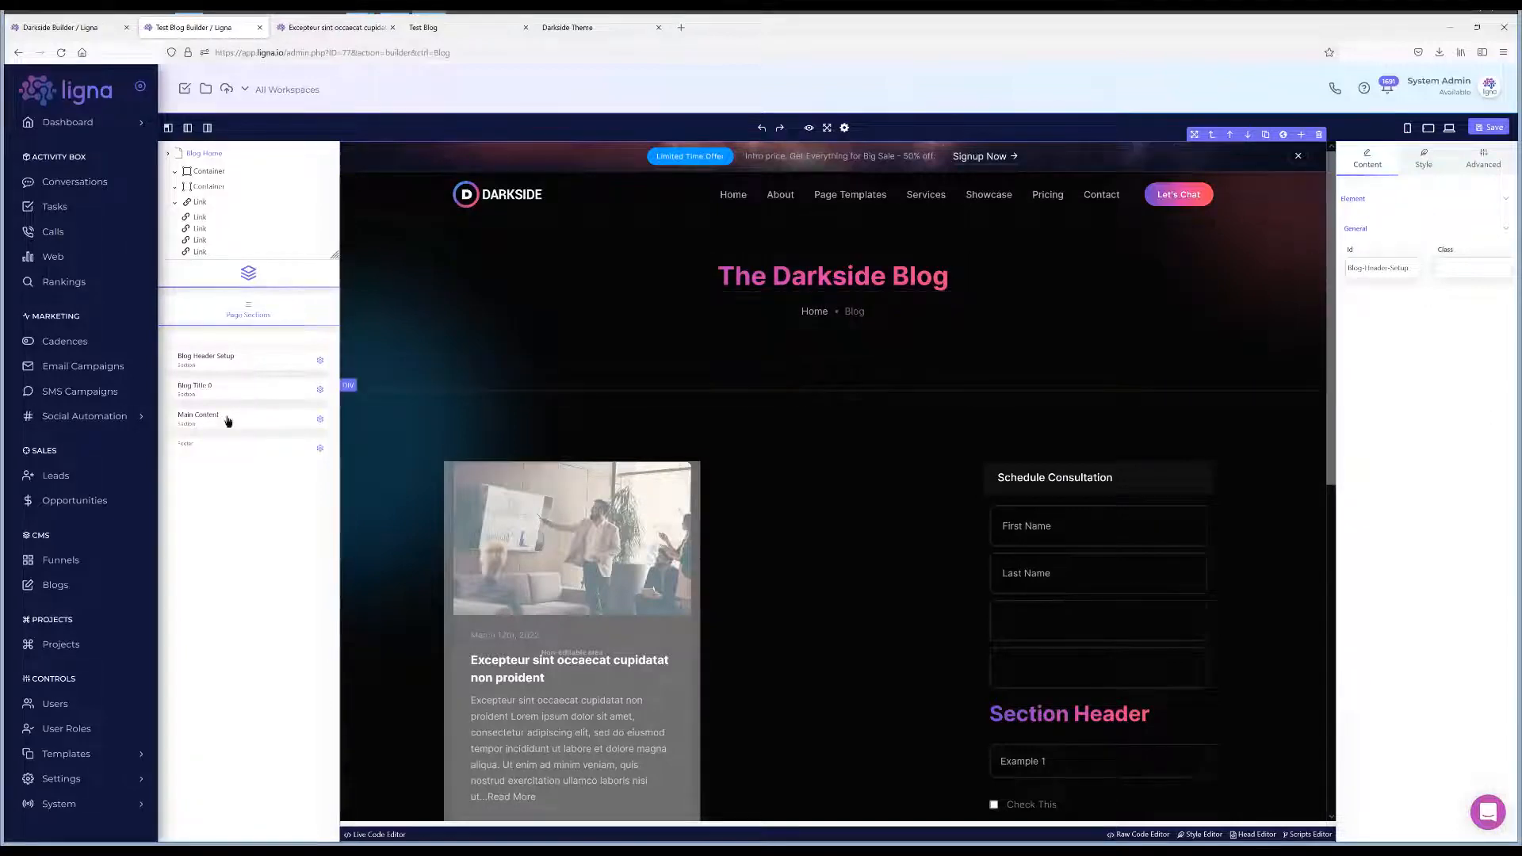
left_click(228, 421)
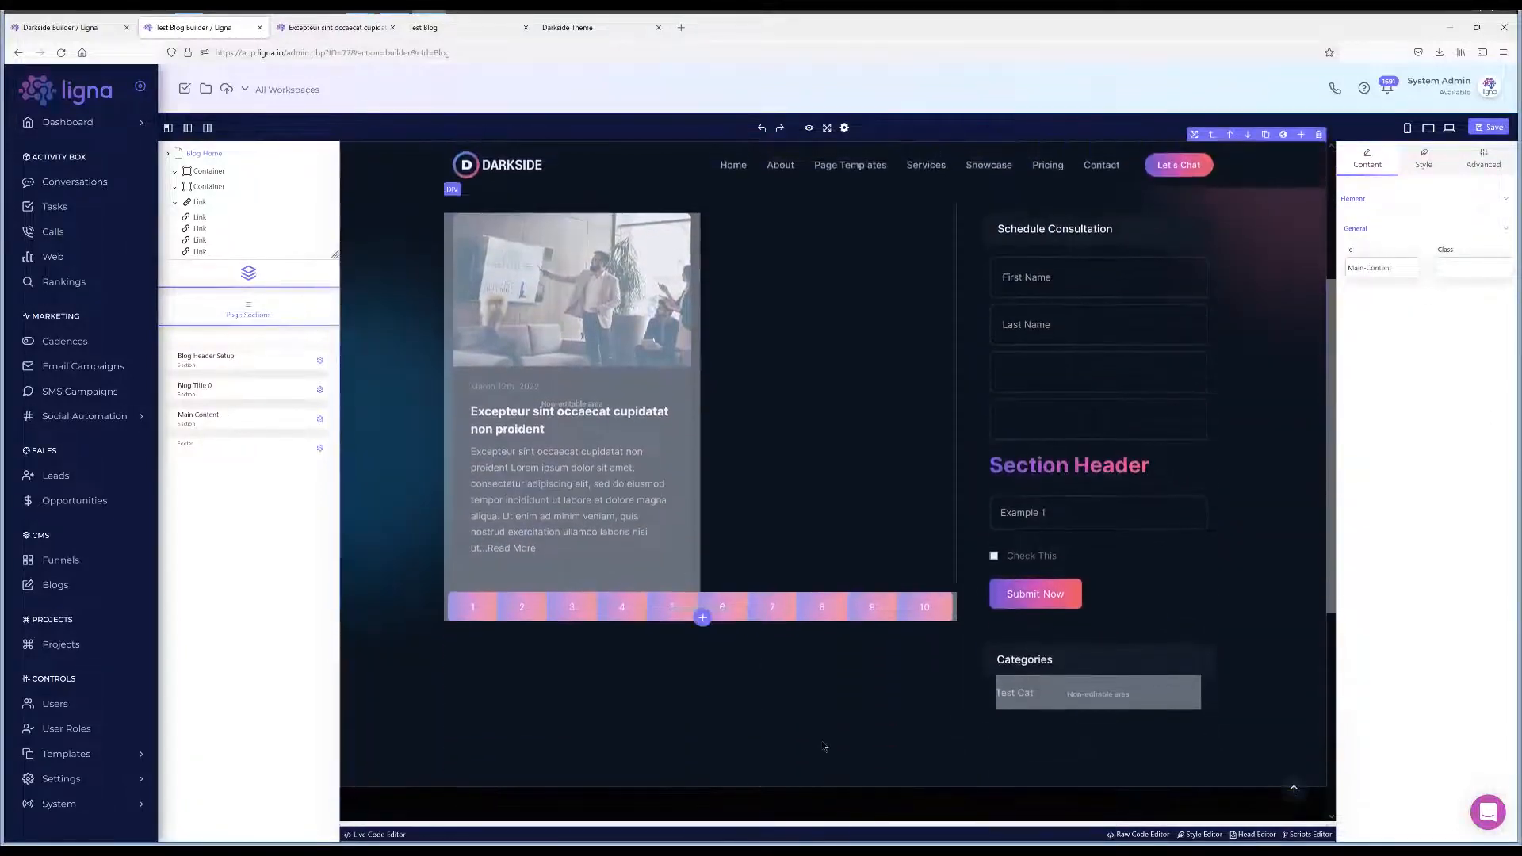
left_click(835, 783)
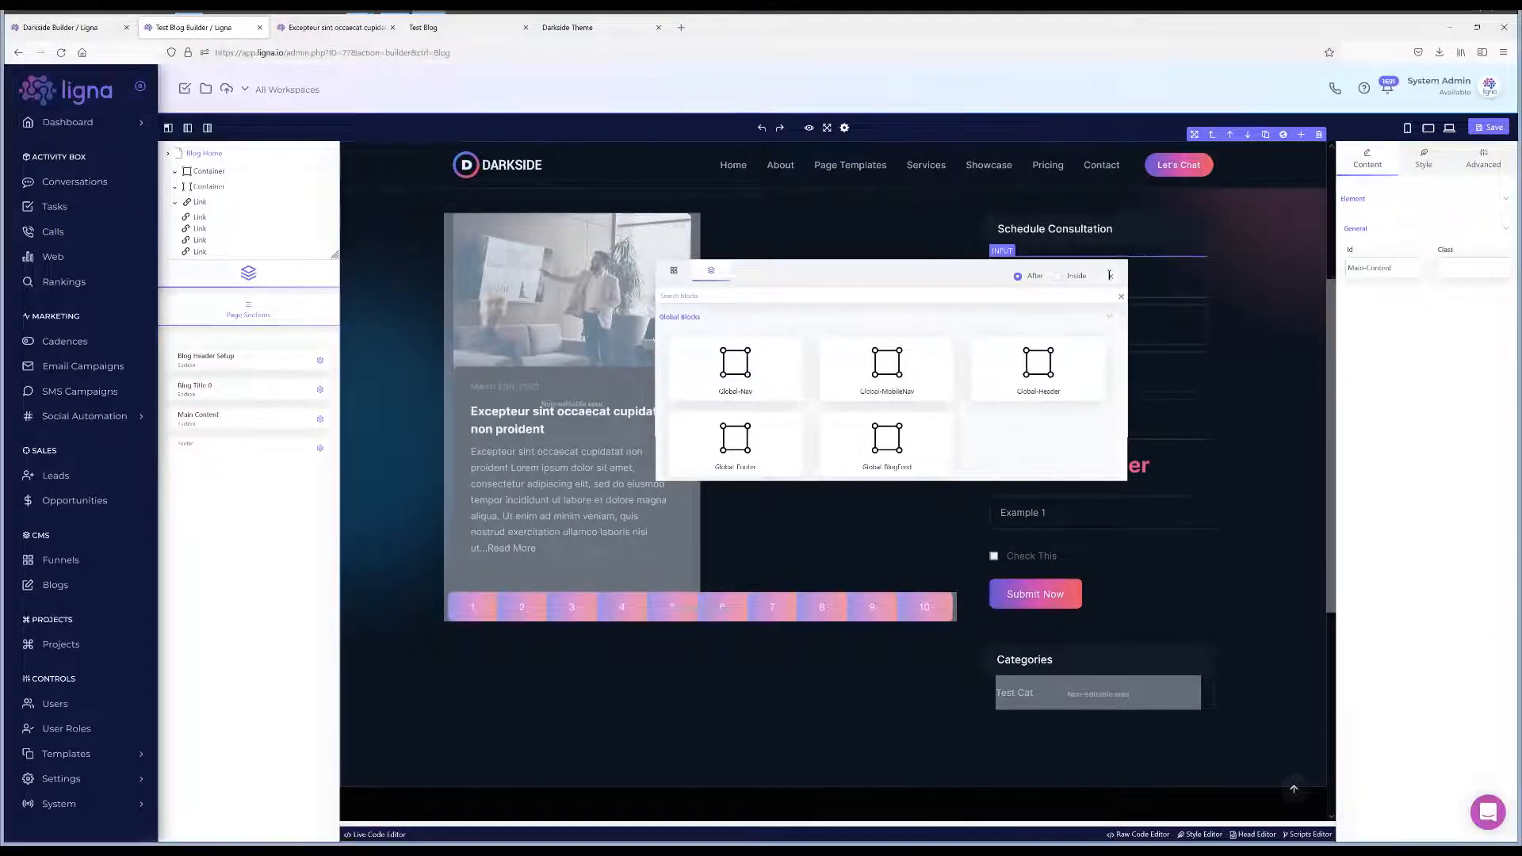
left_click(1110, 276)
scroll(832, 492, "up", 3)
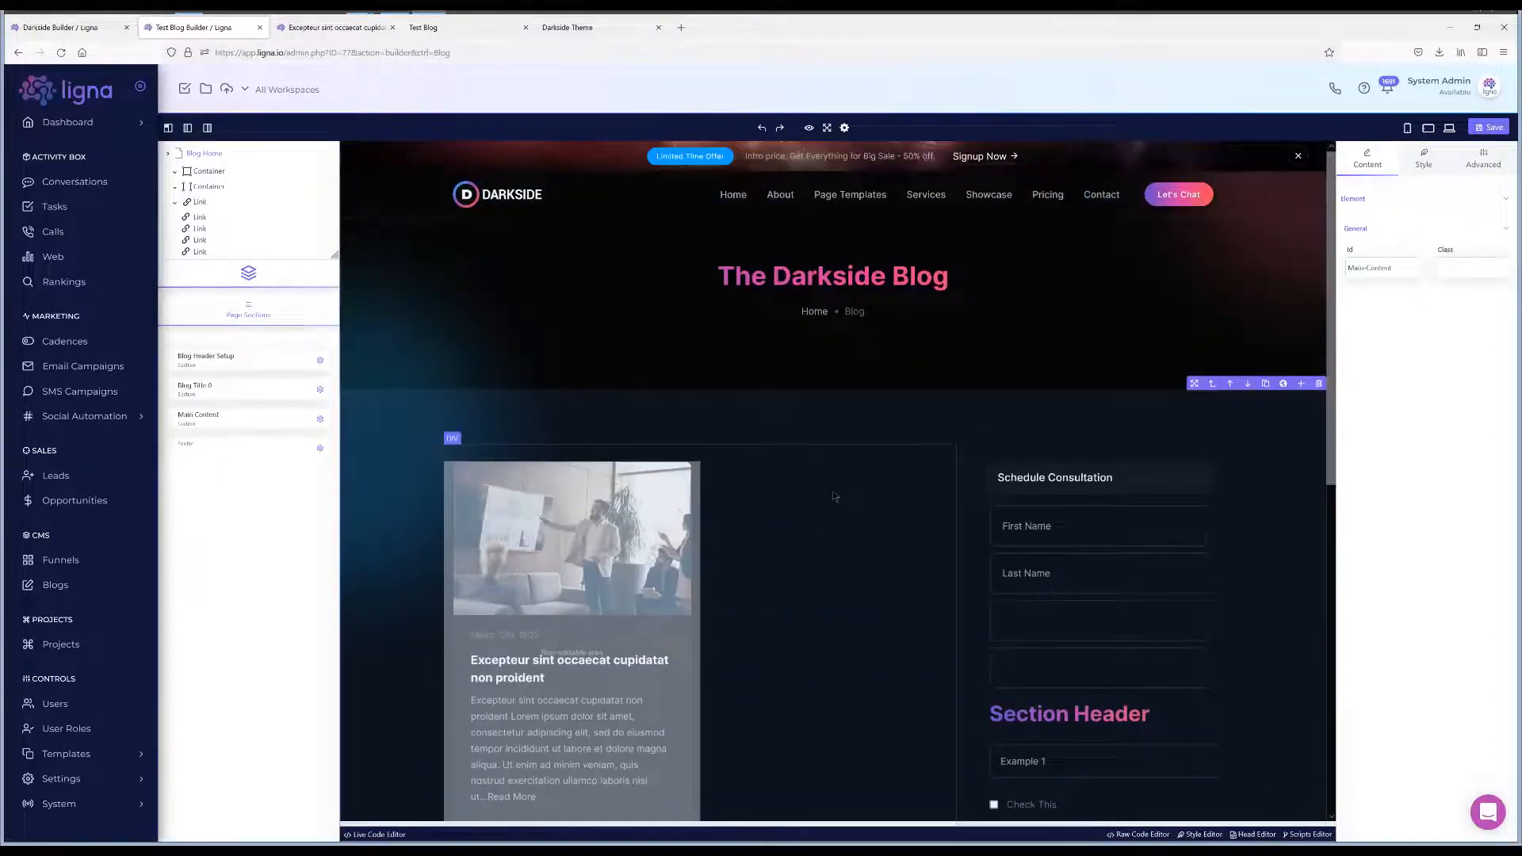
left_click(831, 387)
scroll(935, 381, "down", 5)
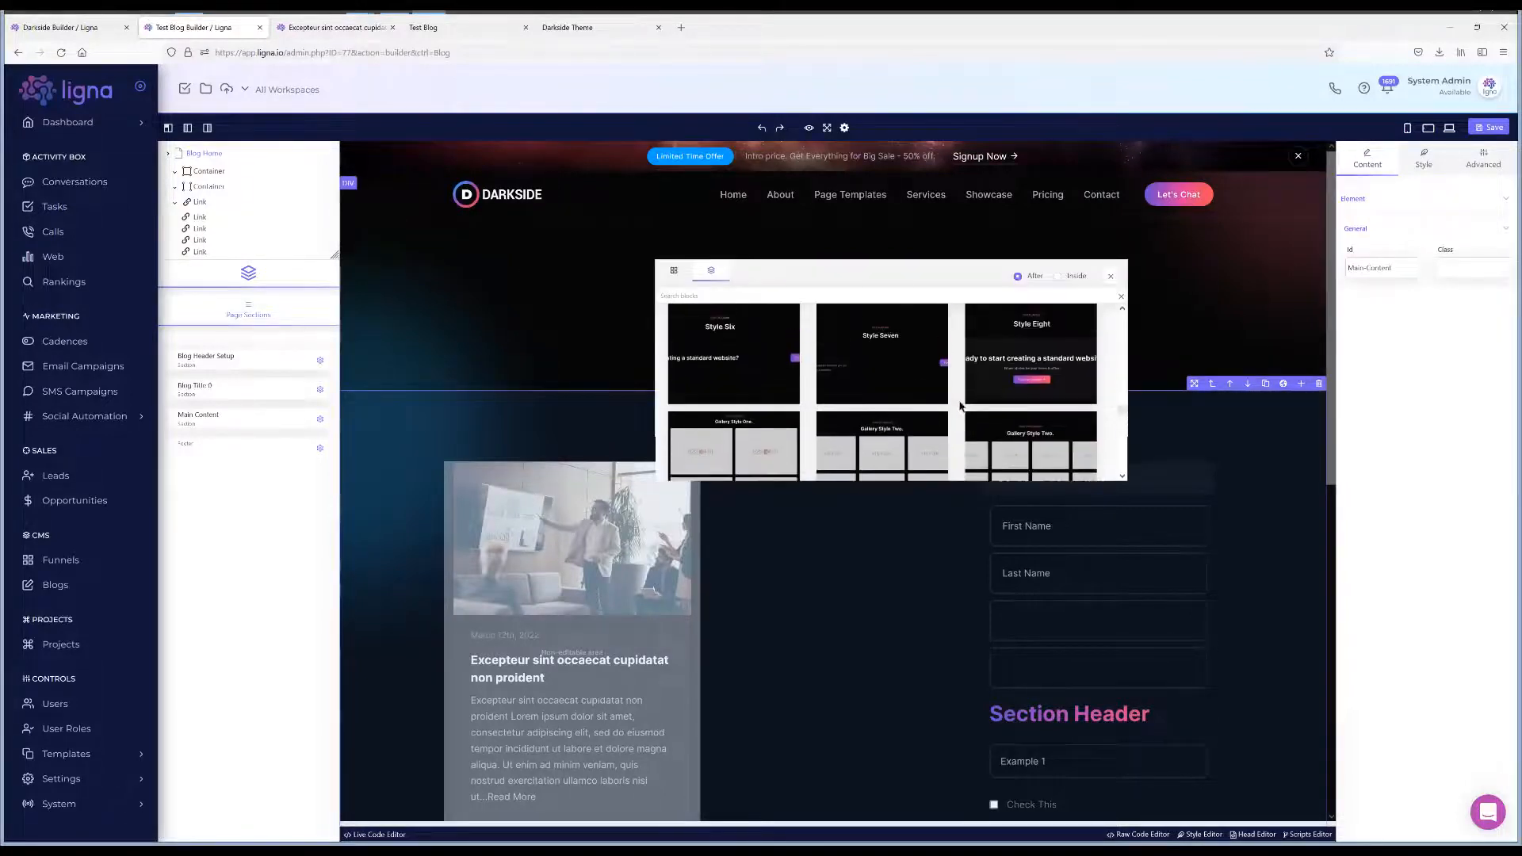
left_click(1111, 276)
left_click(236, 389)
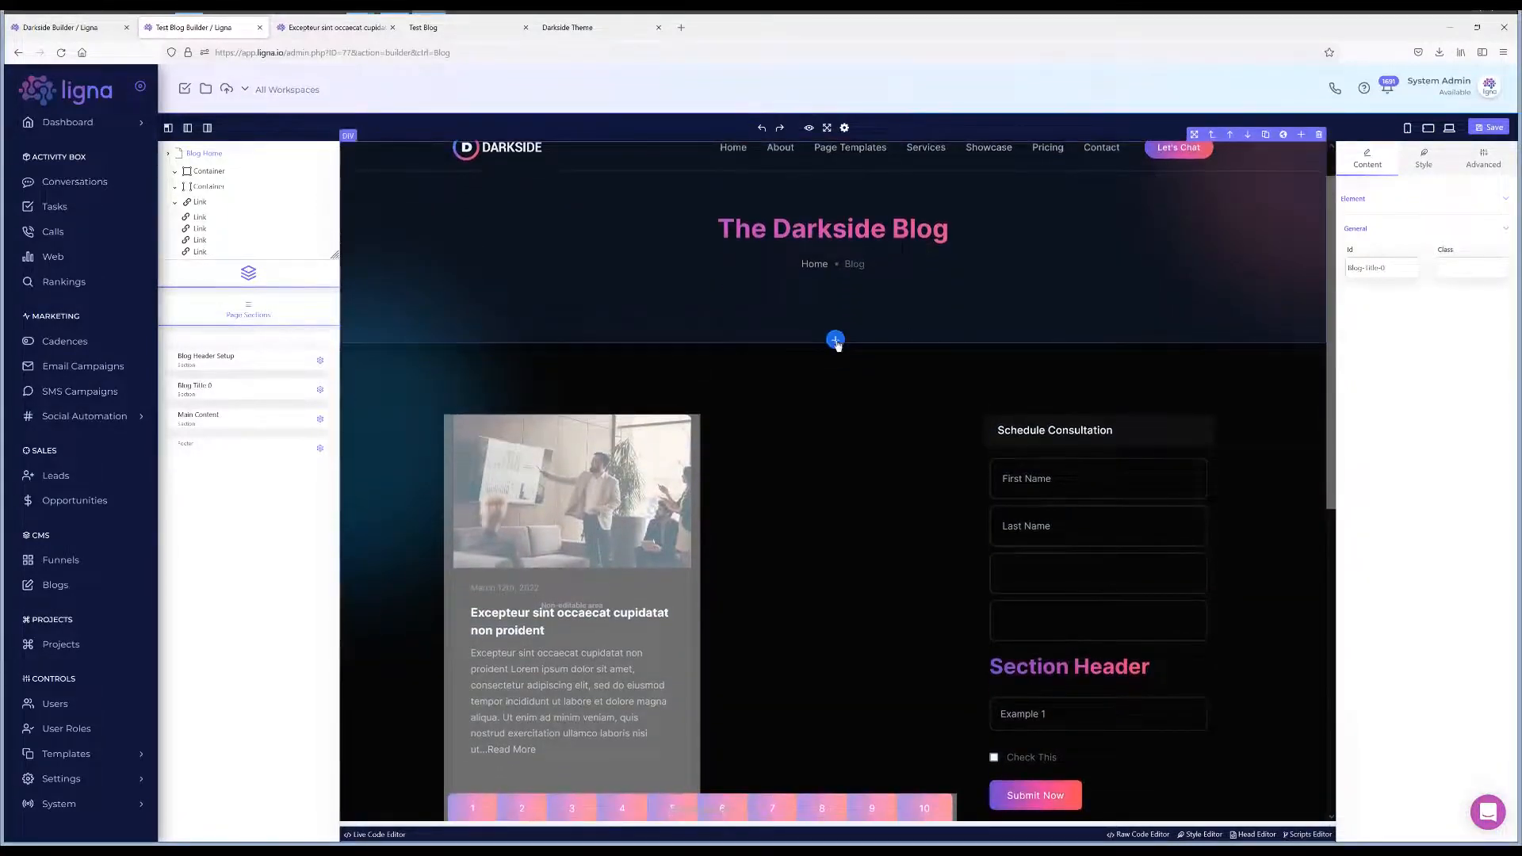
left_click(835, 340)
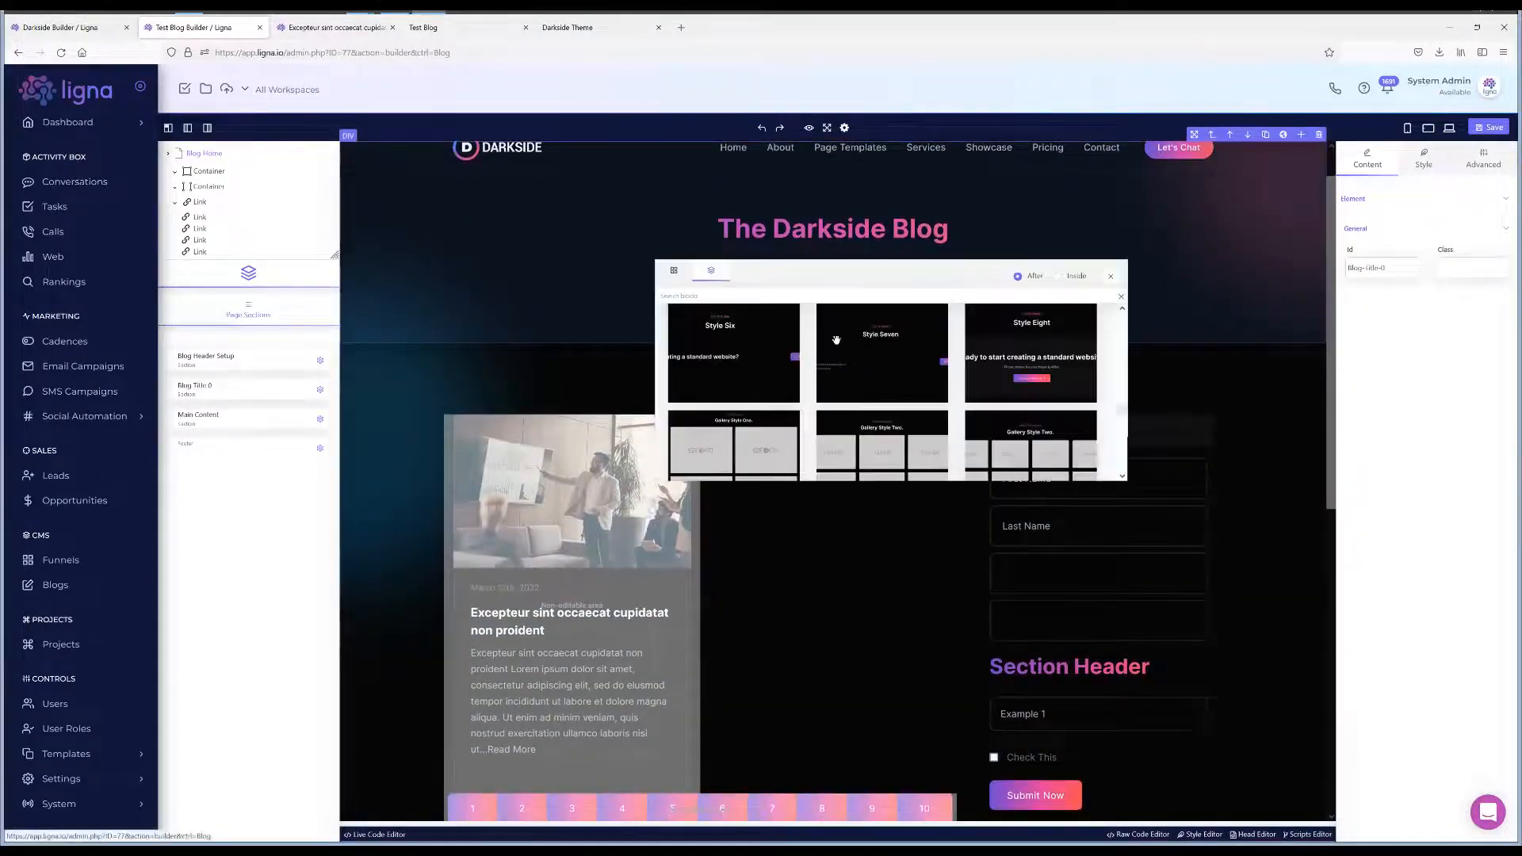
left_click(1110, 276)
left_click(724, 315)
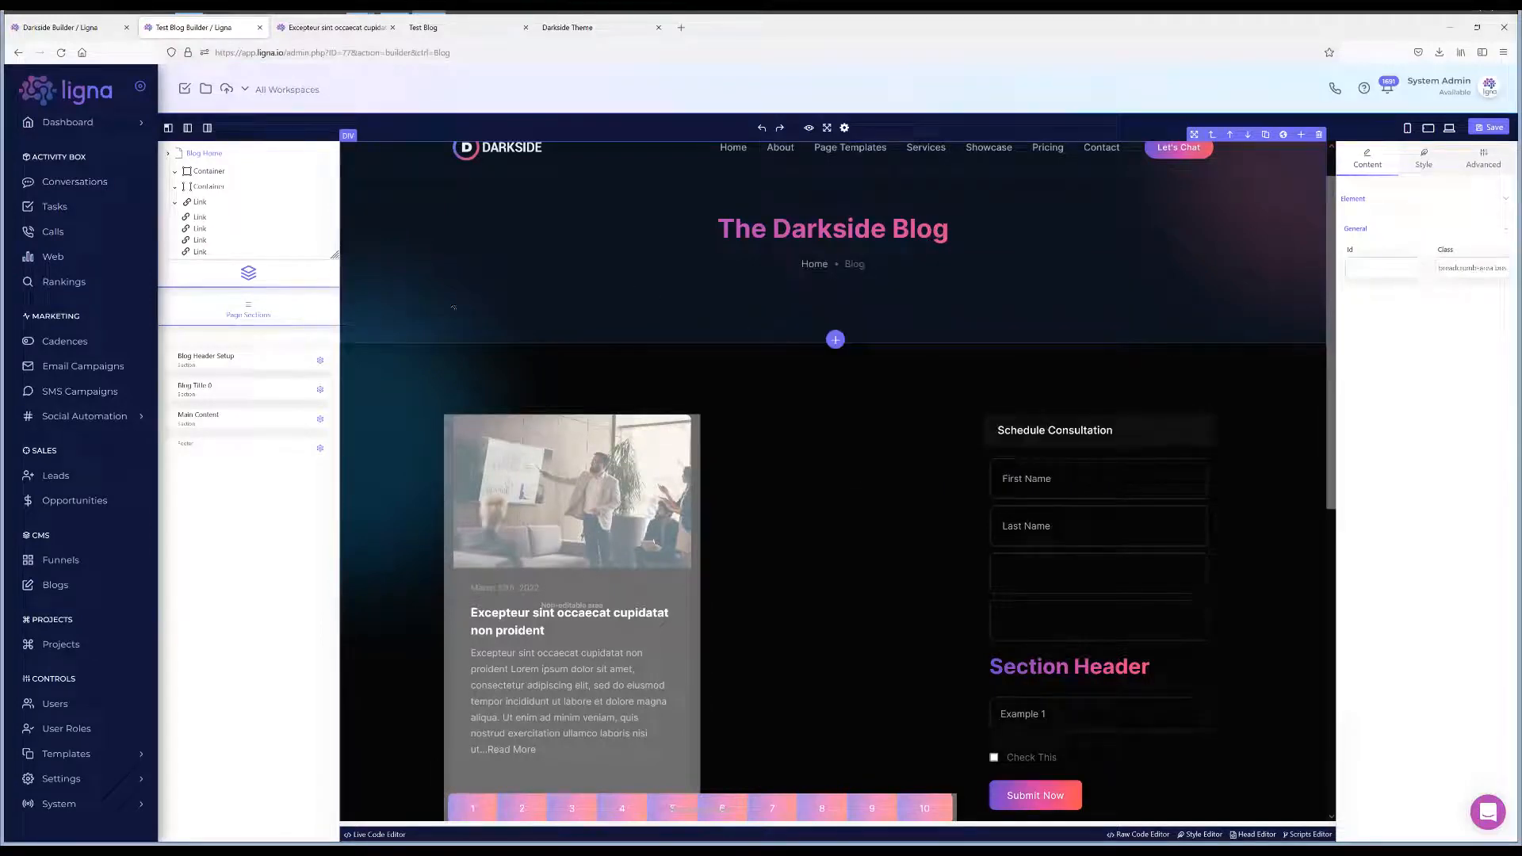
Insert the "Services provide for you." block from the page kit after the Blog Title section of the Blog Home page.
left_click(215, 388)
left_click(836, 339)
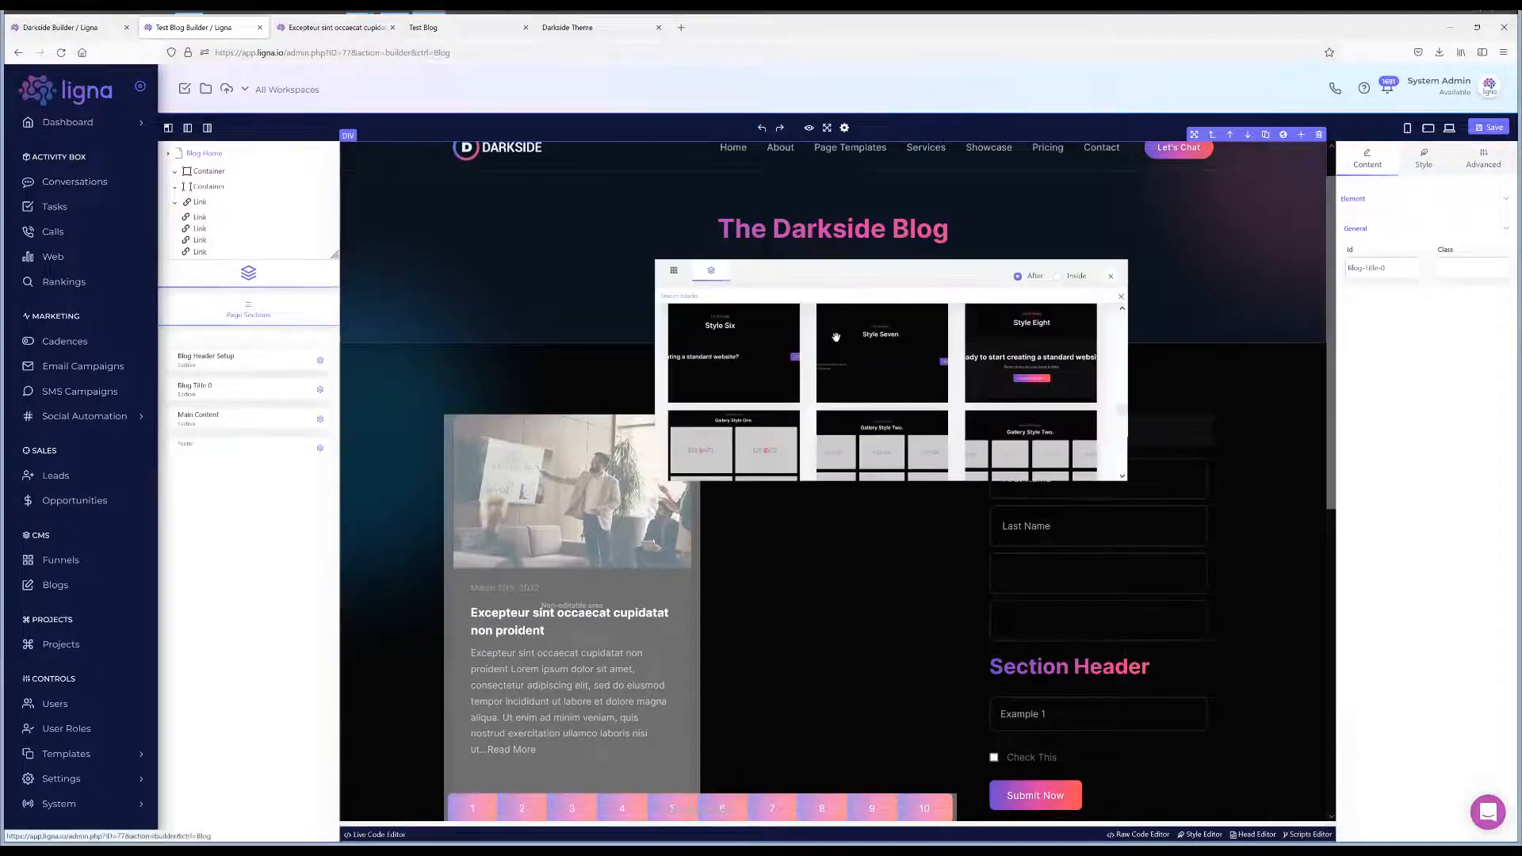
scroll(988, 398, "down", 5)
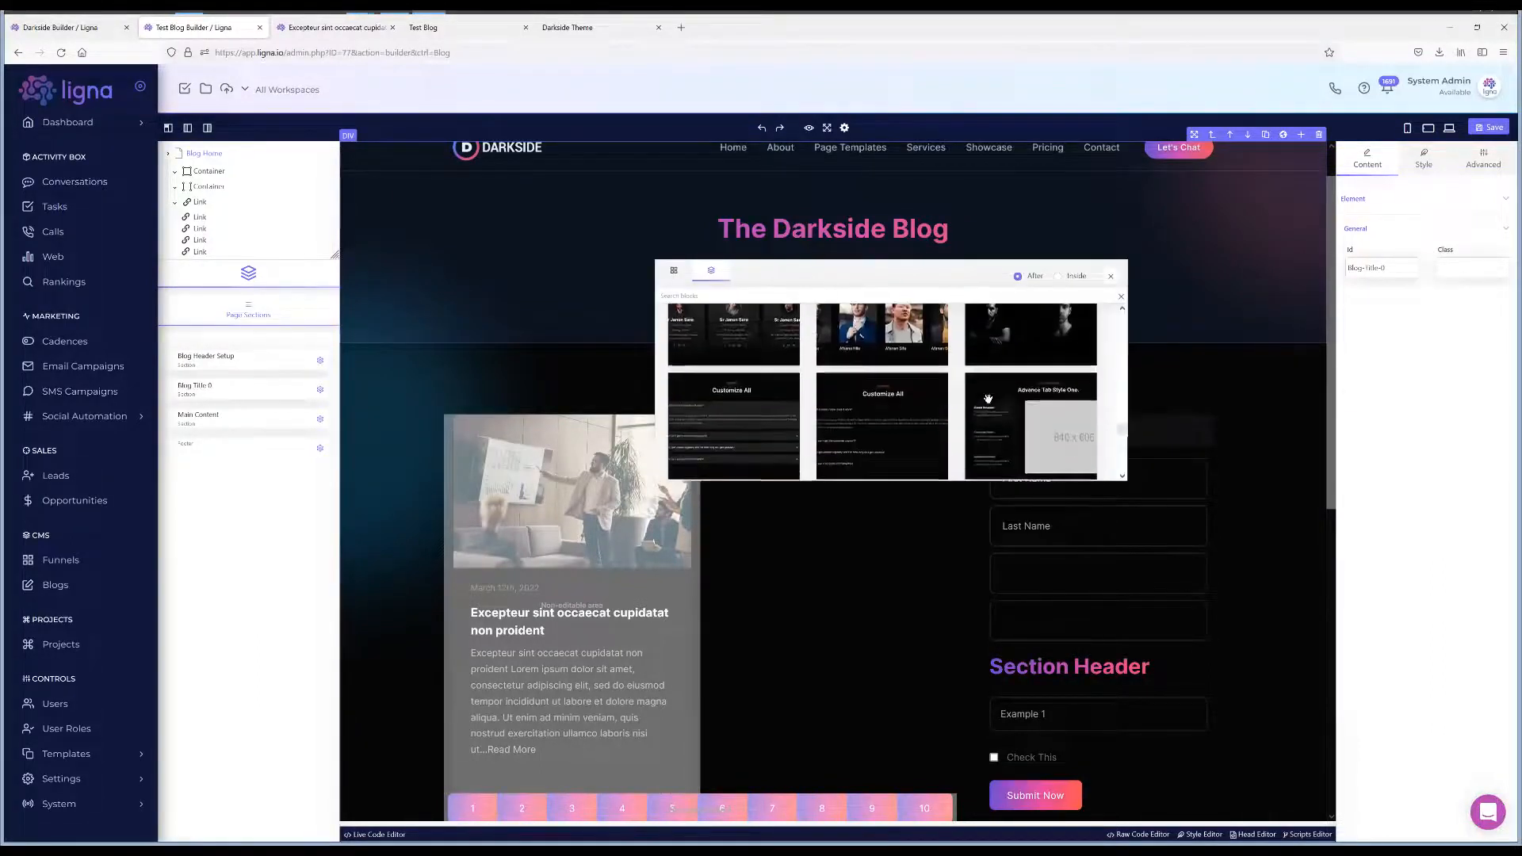
scroll(942, 408, "down", 5)
scroll(942, 408, "up", 5)
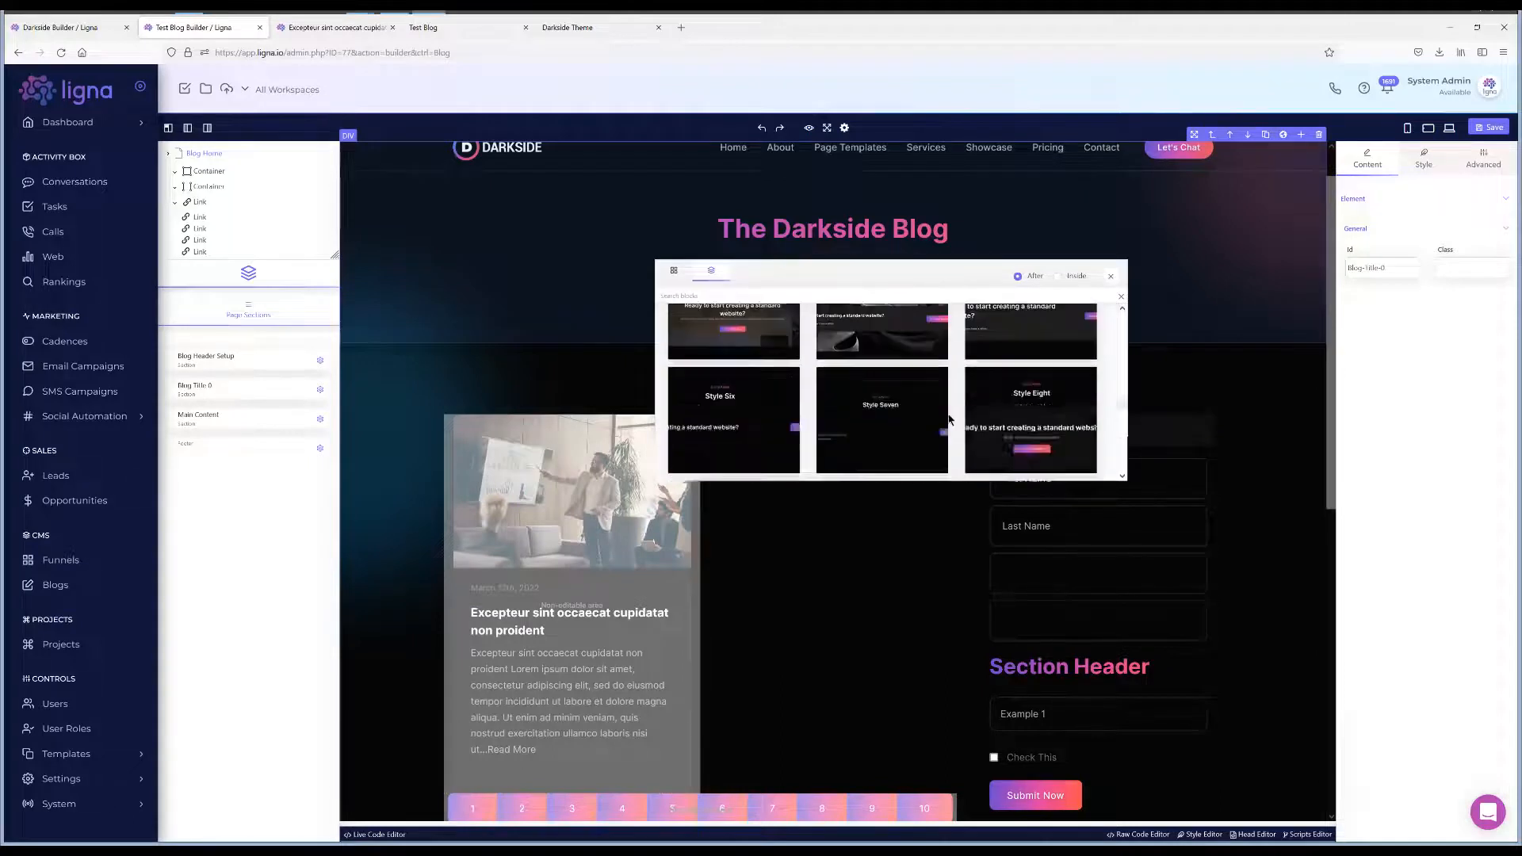
scroll(911, 404, "up", 5)
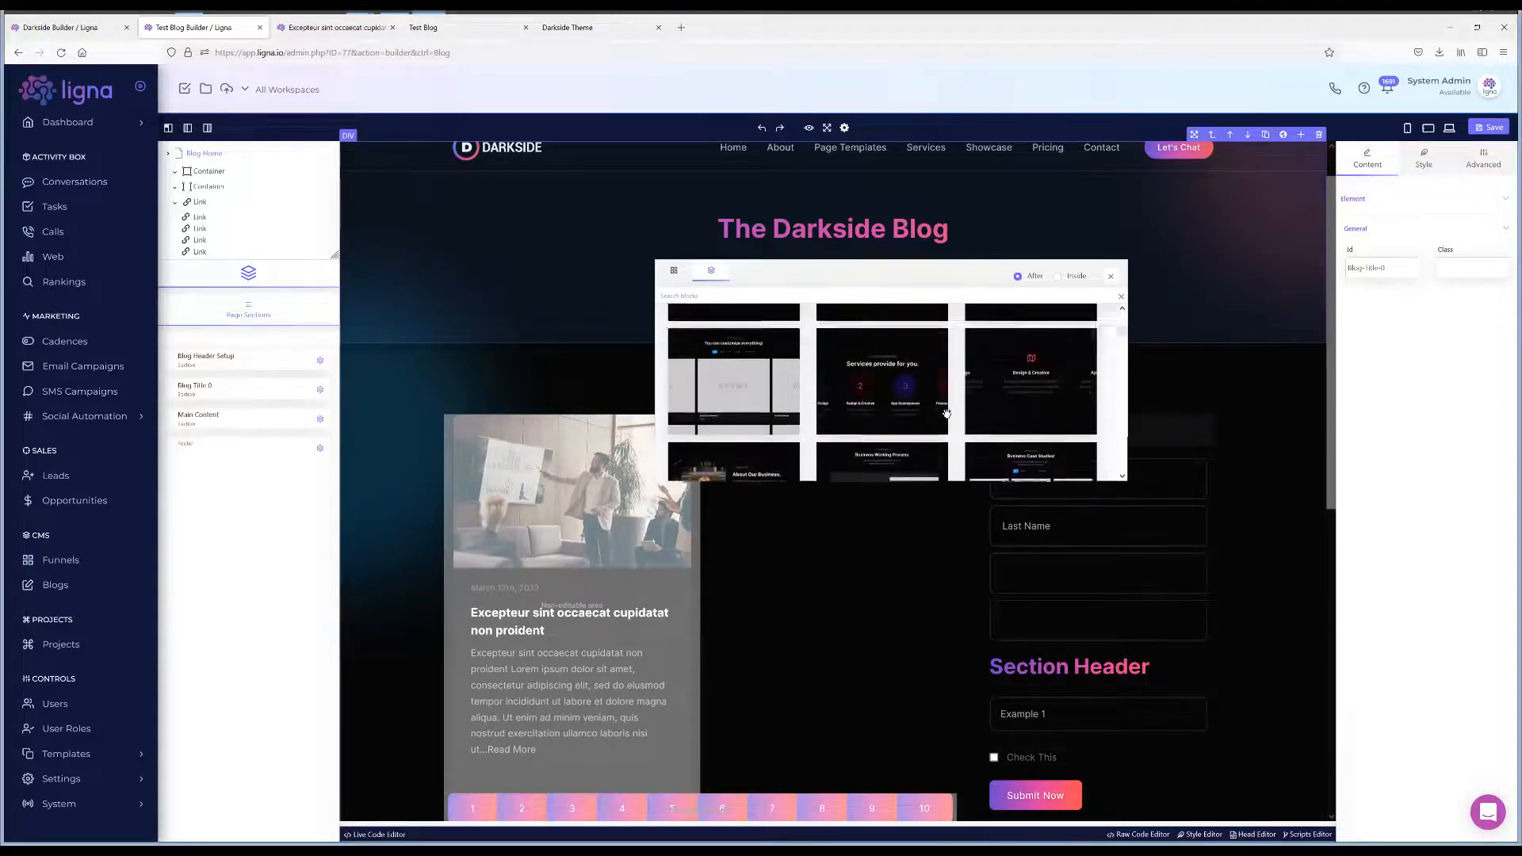
left_click(876, 398)
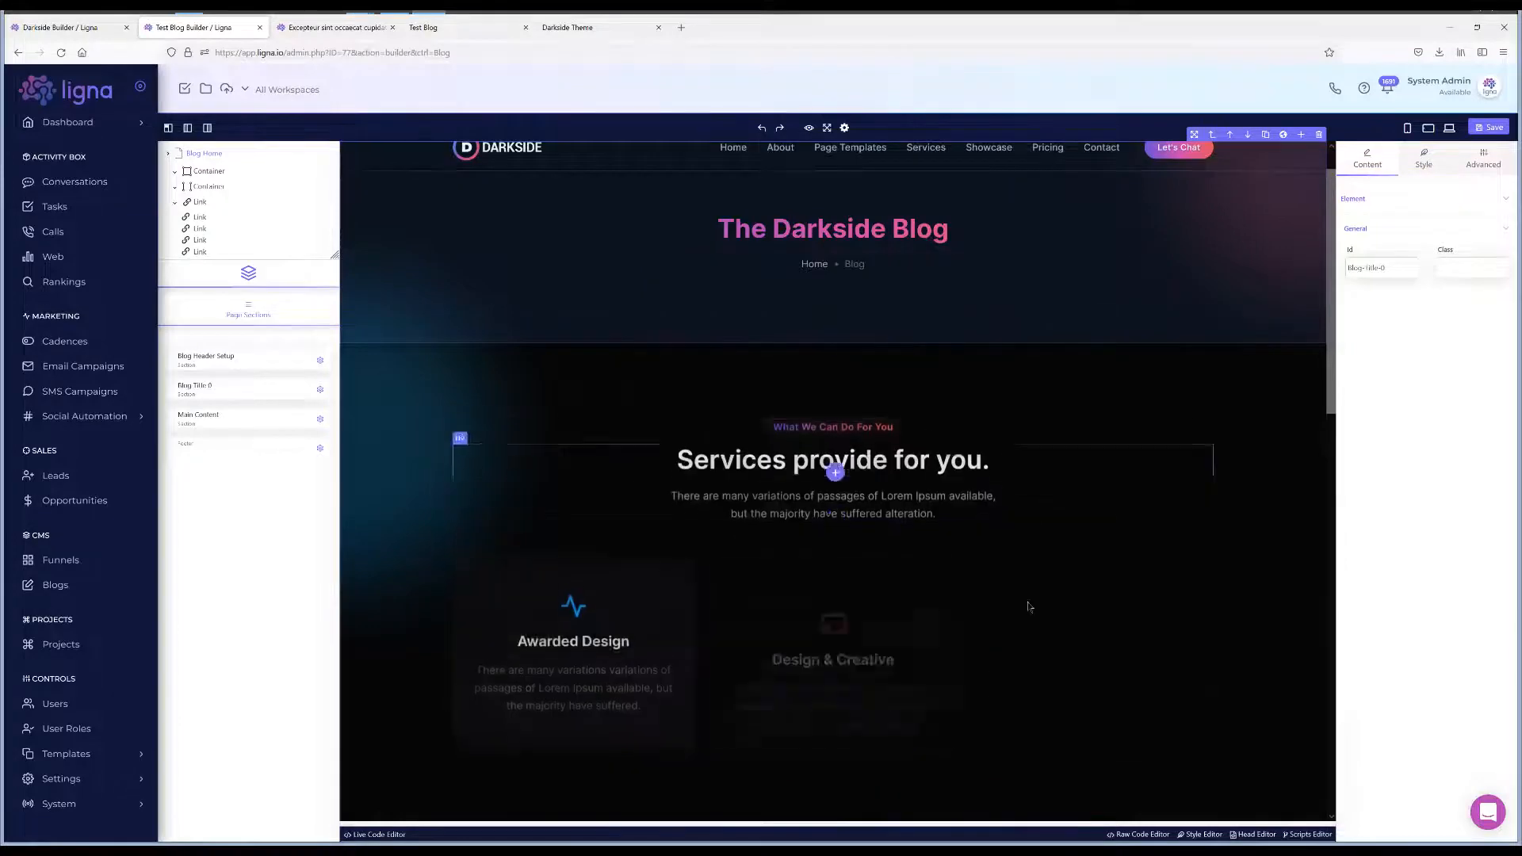
Look over the added services block in the blog builder and on the refreshed live Test Blog page.
scroll(1072, 559, "down", 5)
scroll(1072, 559, "up", 5)
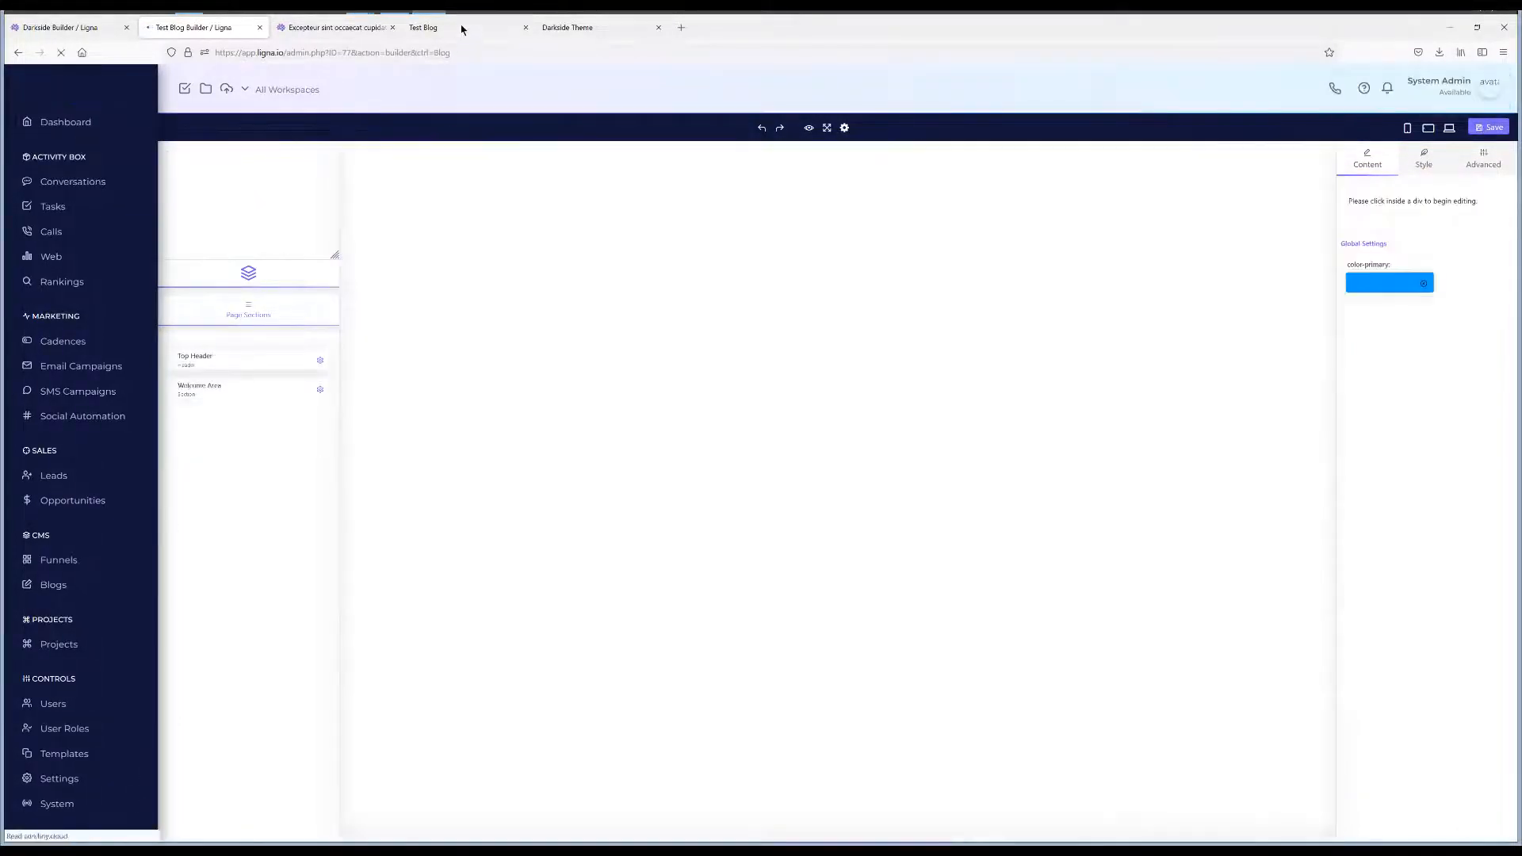
left_click(428, 27)
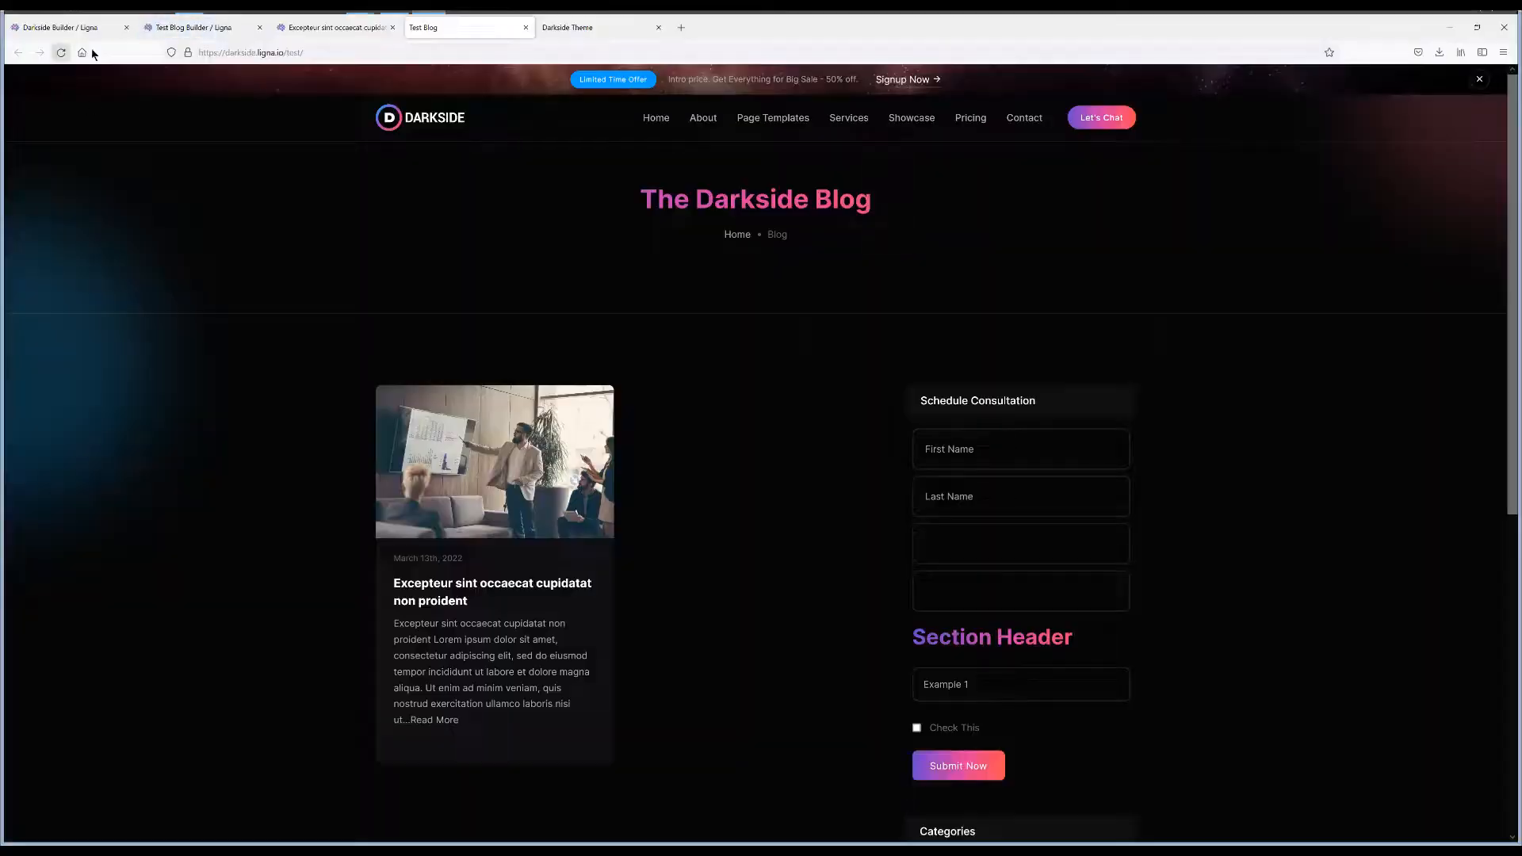
scroll(1206, 428, "down", 5)
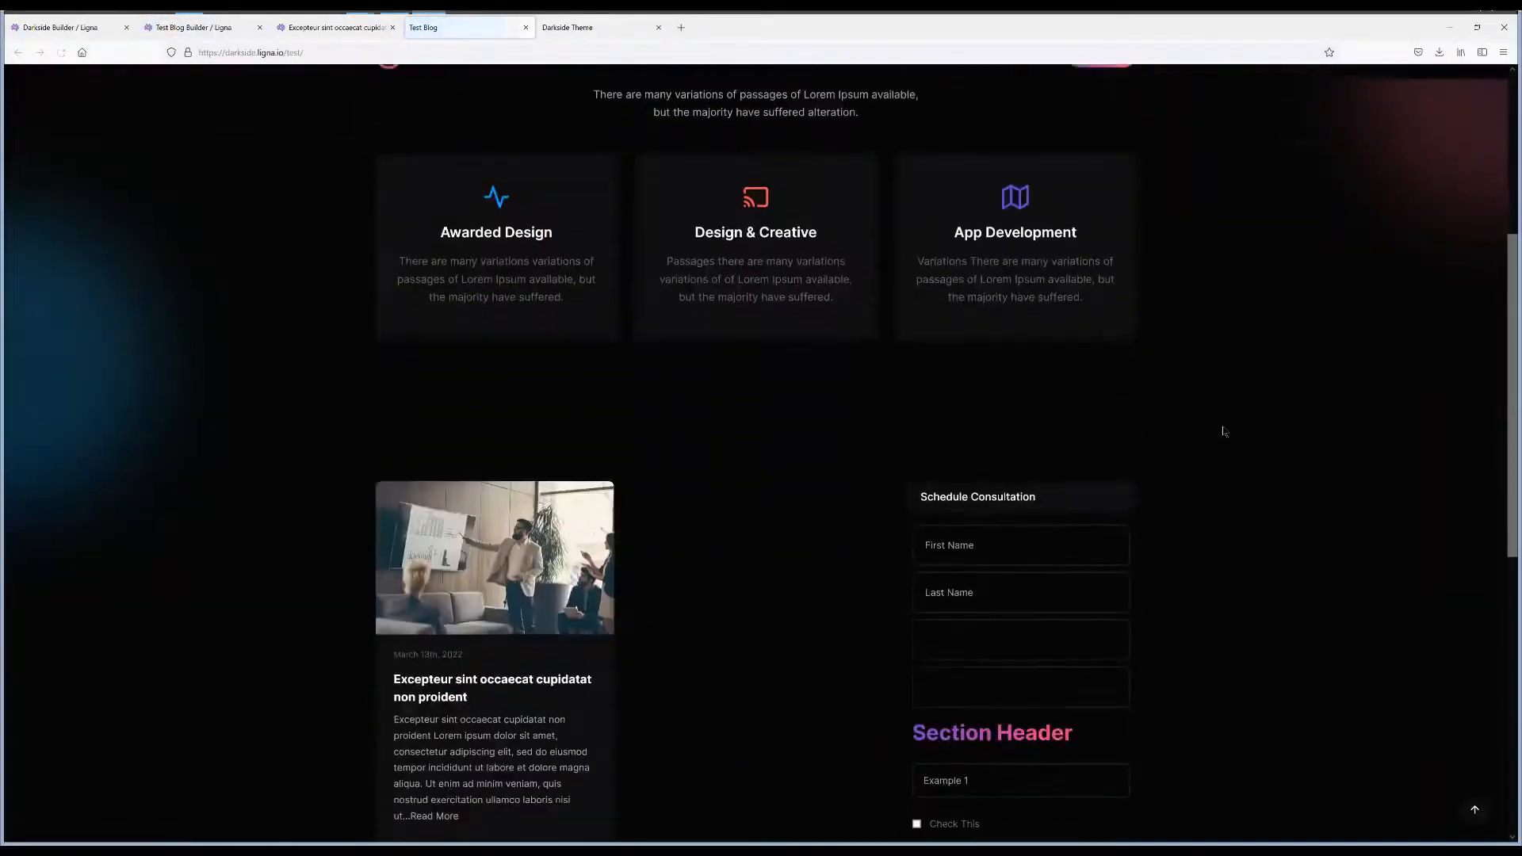
scroll(1224, 432, "up", 5)
scroll(716, 387, "down", 4)
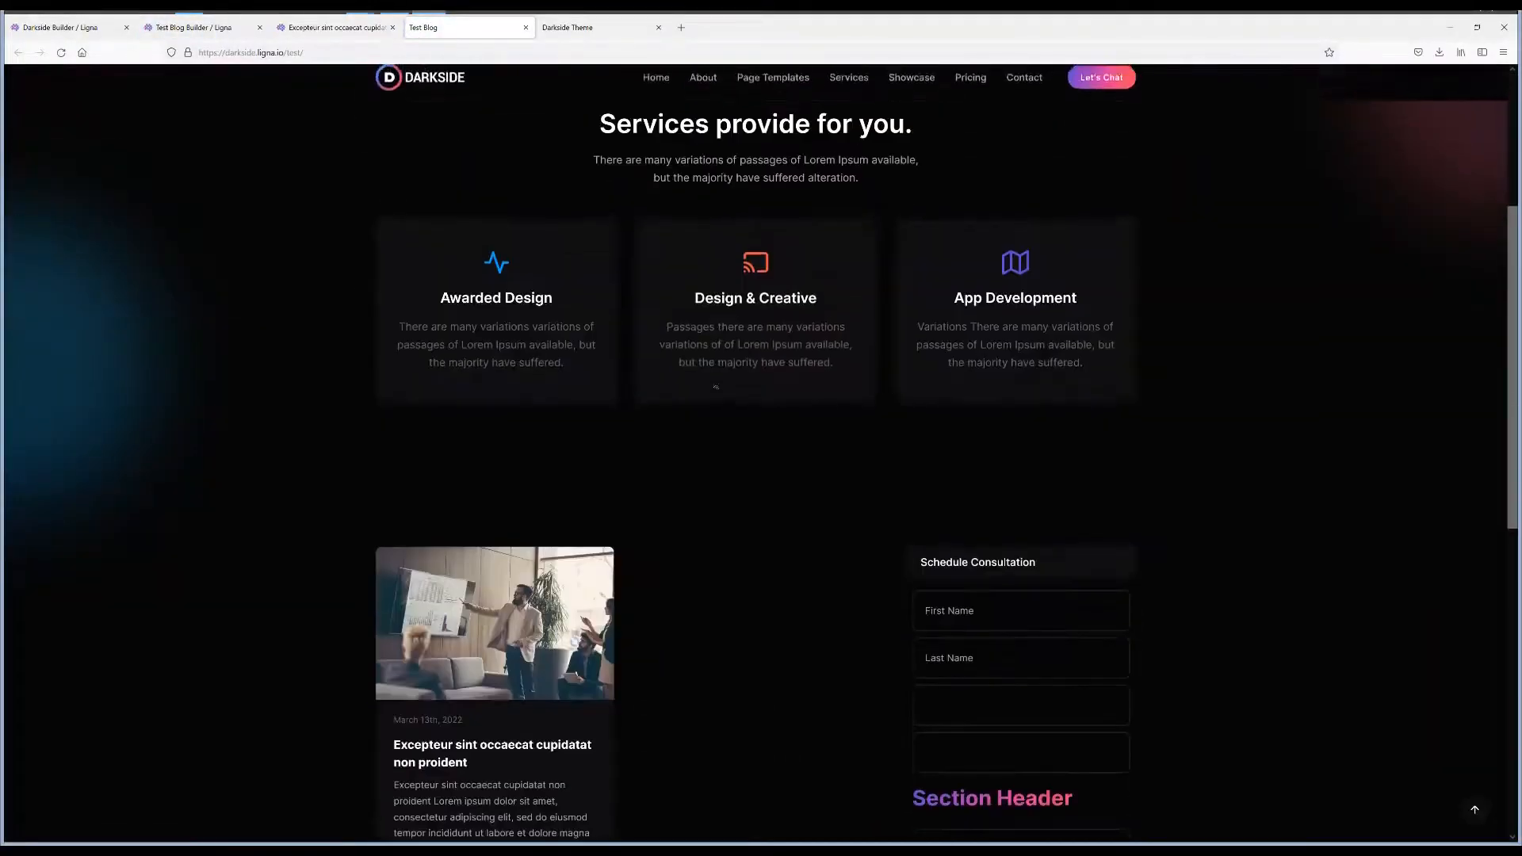
scroll(1041, 422, "down", 5)
scroll(1082, 458, "up", 4)
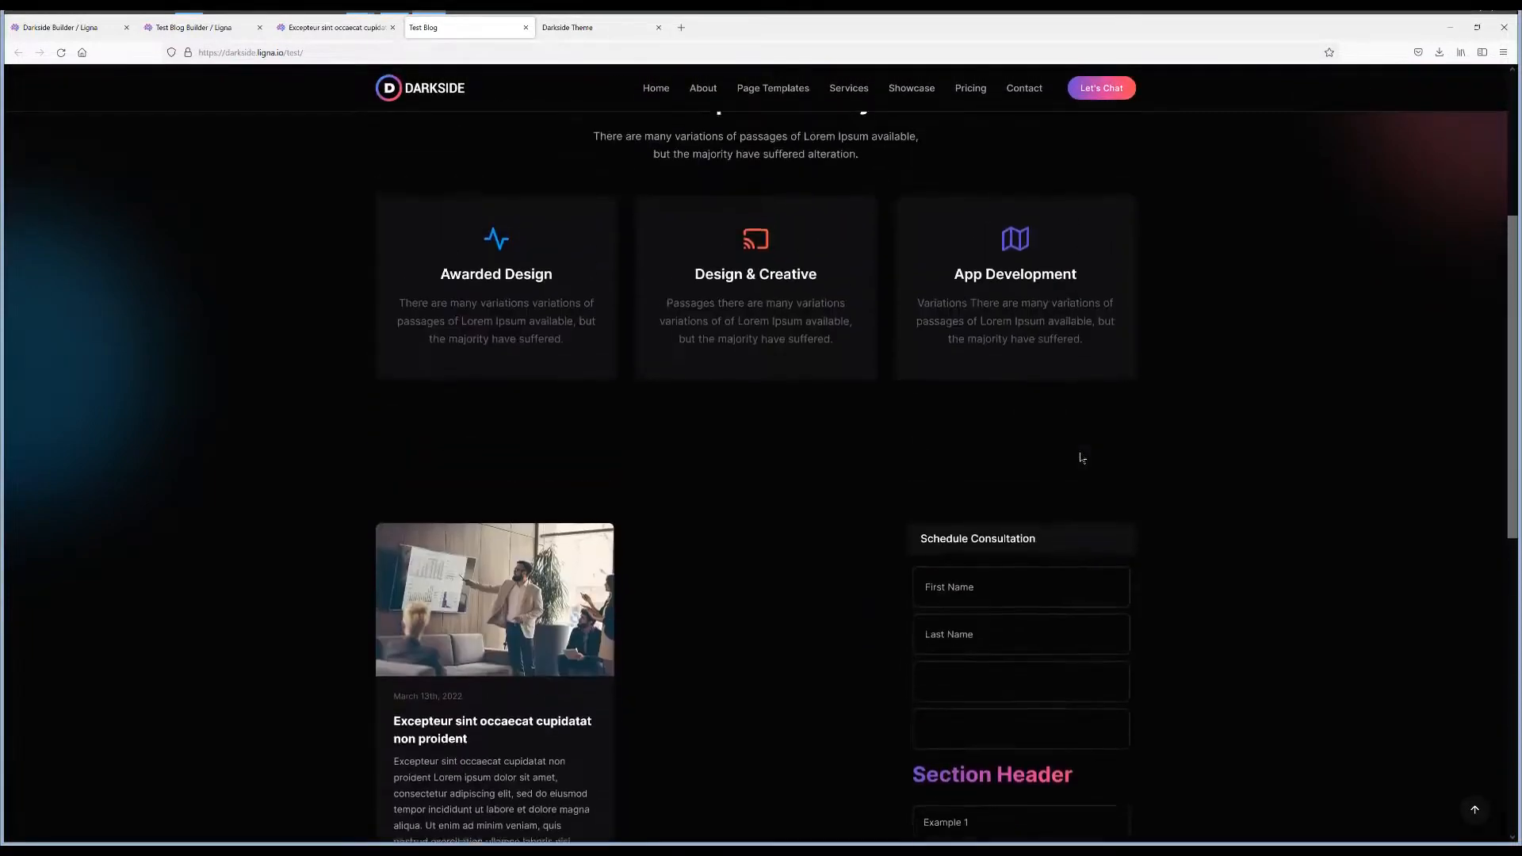
scroll(1082, 458, "up", 3)
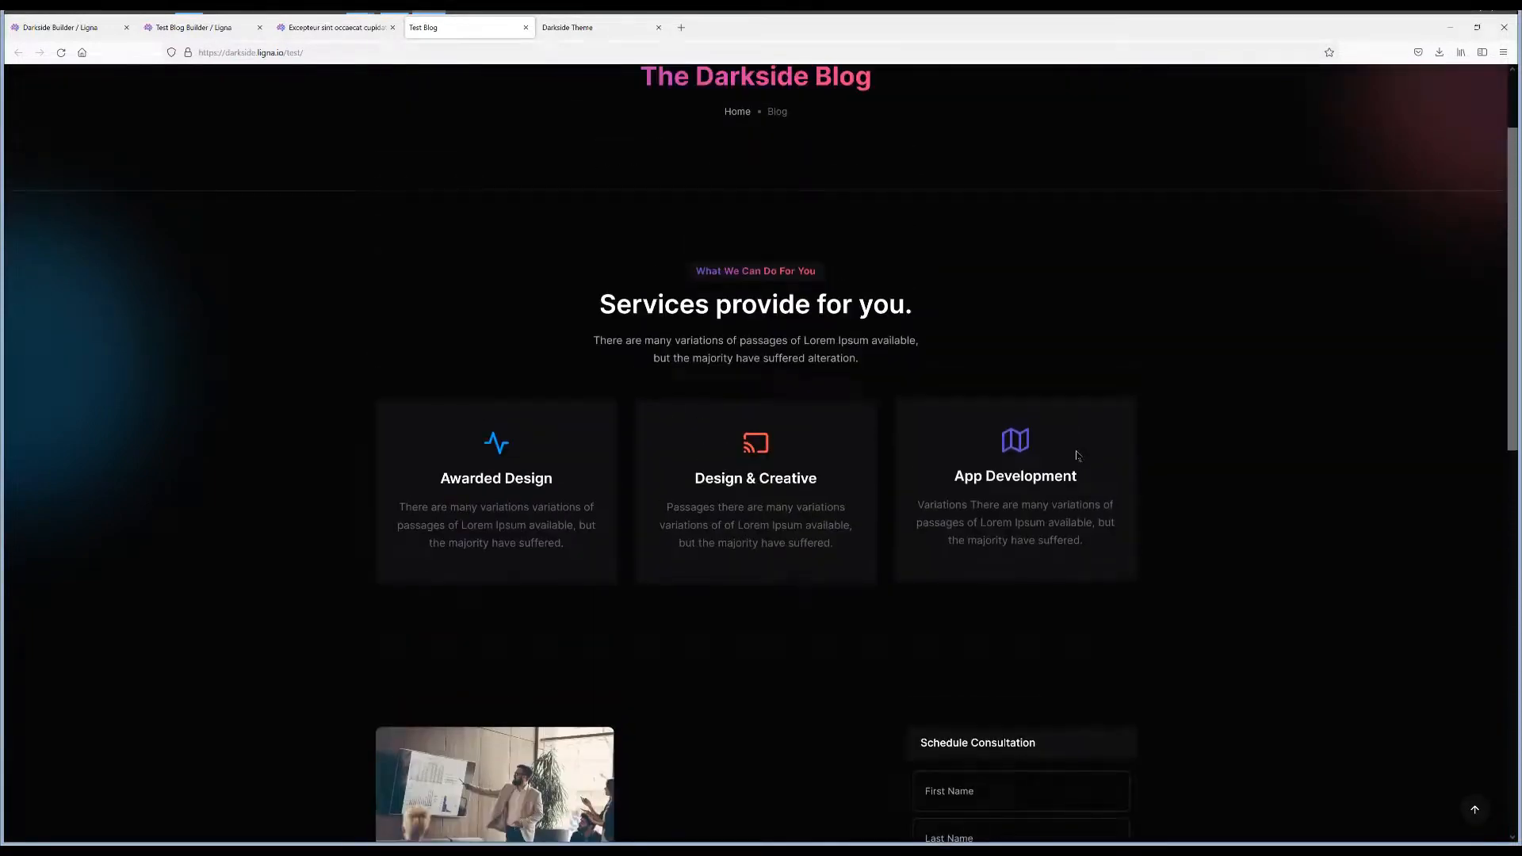
Examine the rest of the live Test Blog page, including the post card, the Schedule Consultation form and the Categories list.
scroll(999, 428, "down", 8)
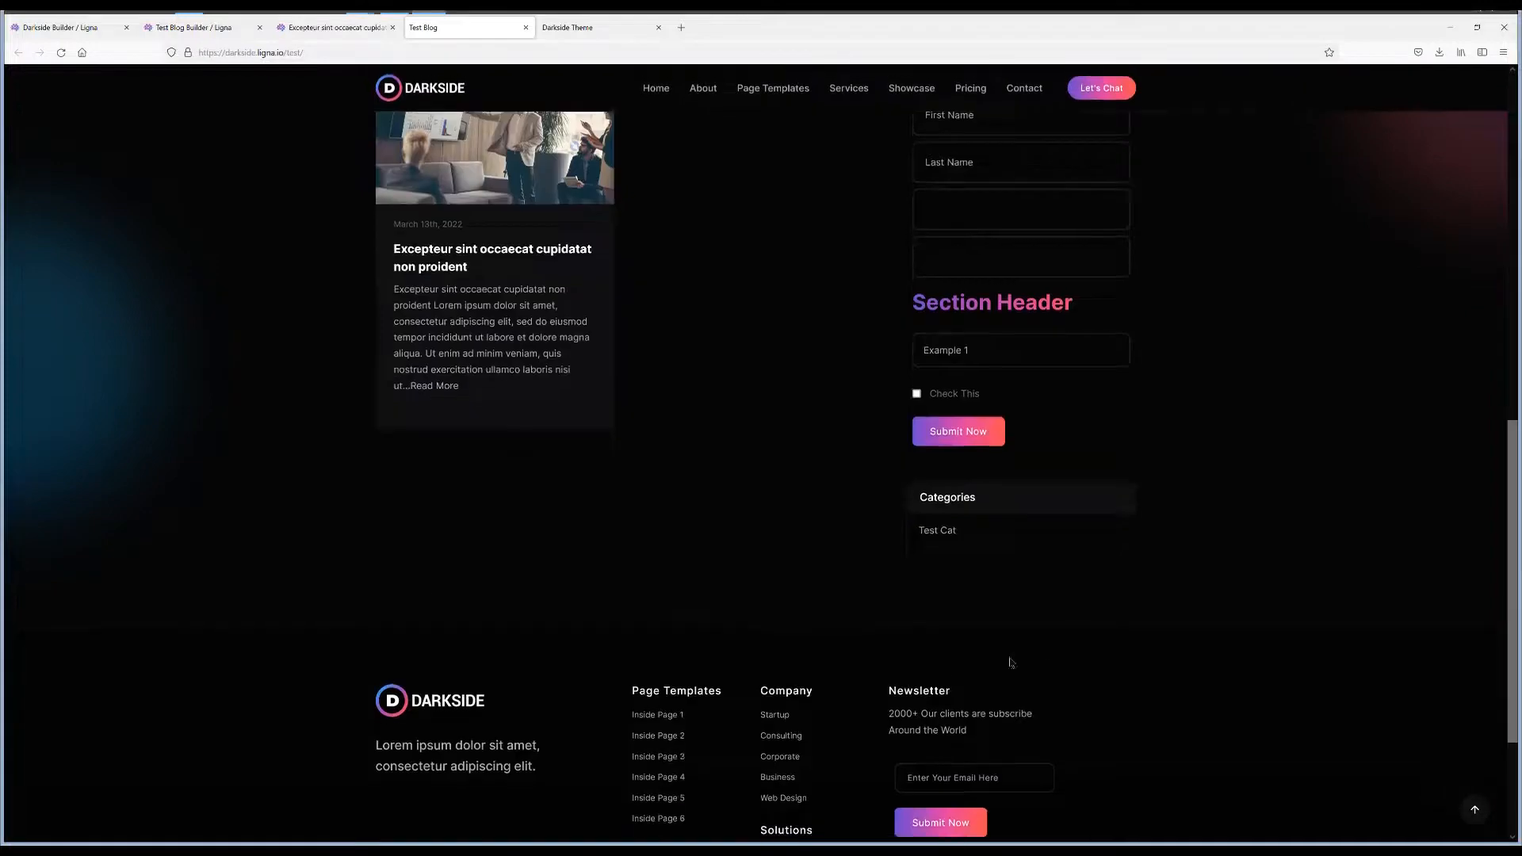
scroll(1035, 640, "up", 2)
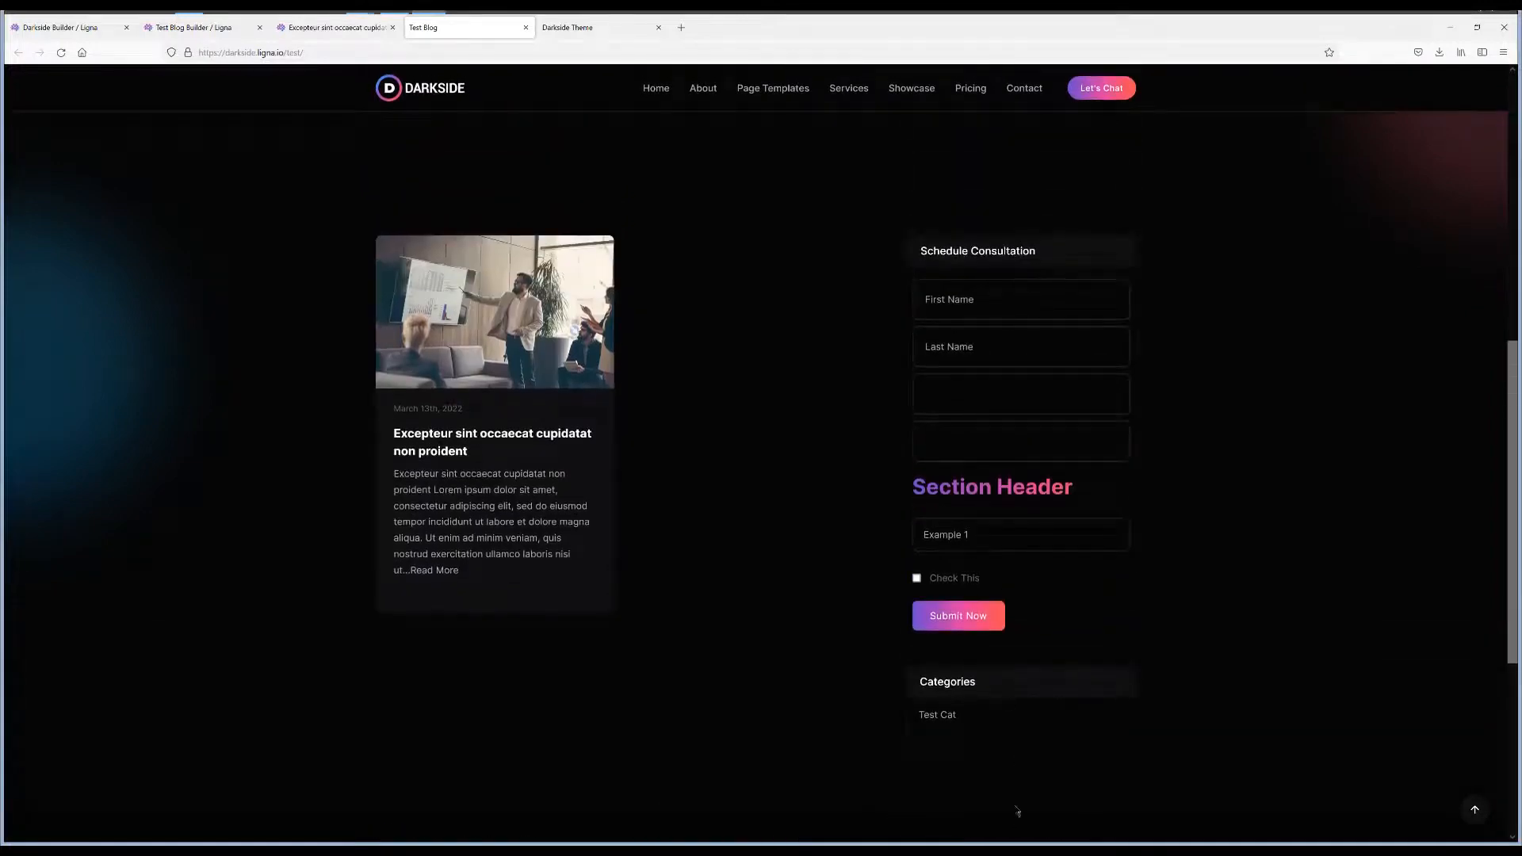
scroll(1068, 578, "up", 5)
scroll(457, 570, "down", 7)
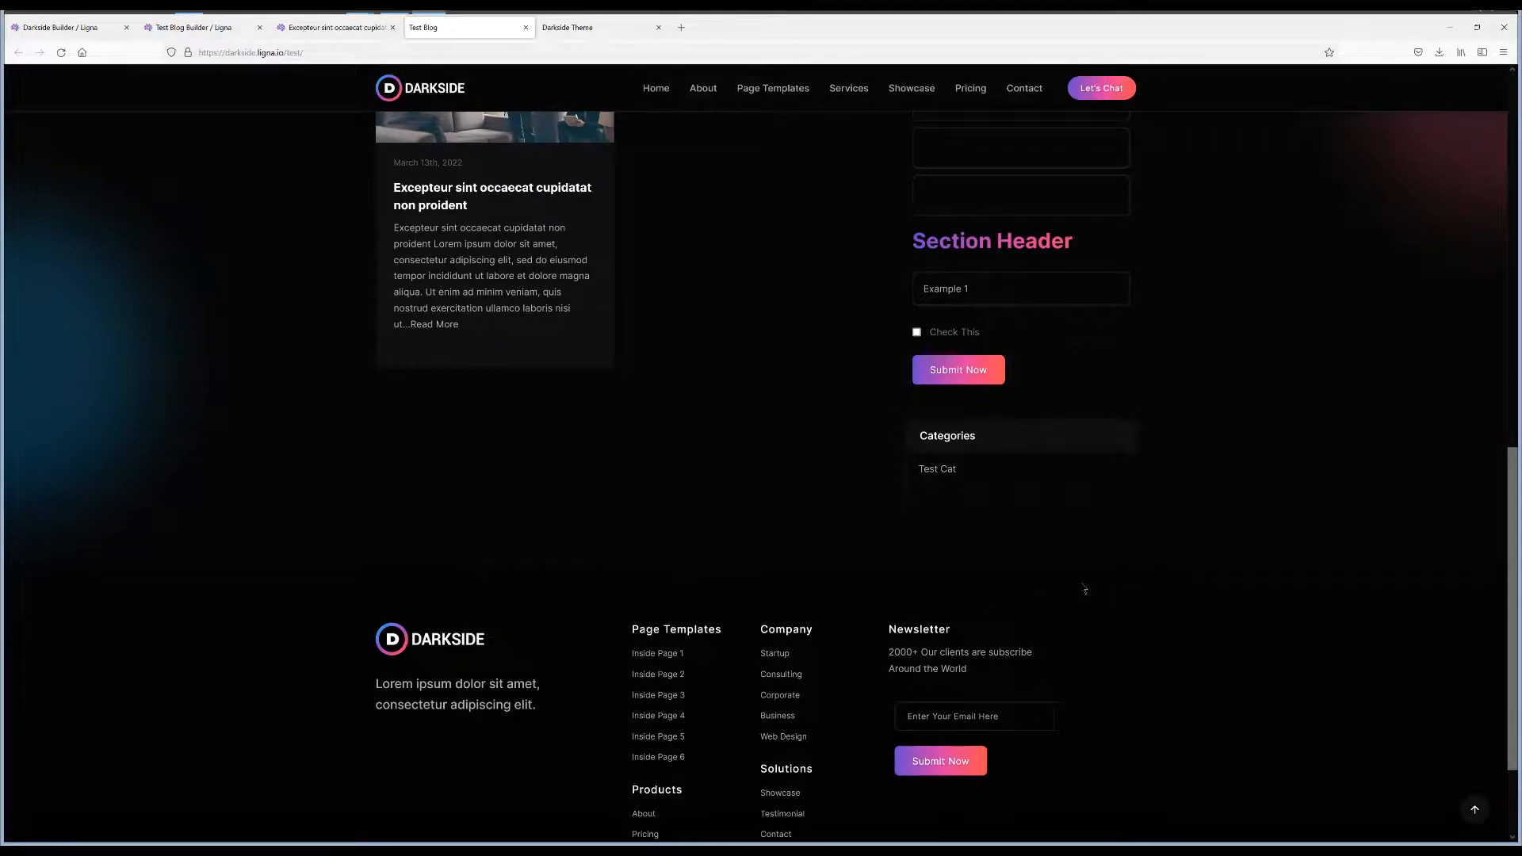
scroll(1084, 588, "up", 10)
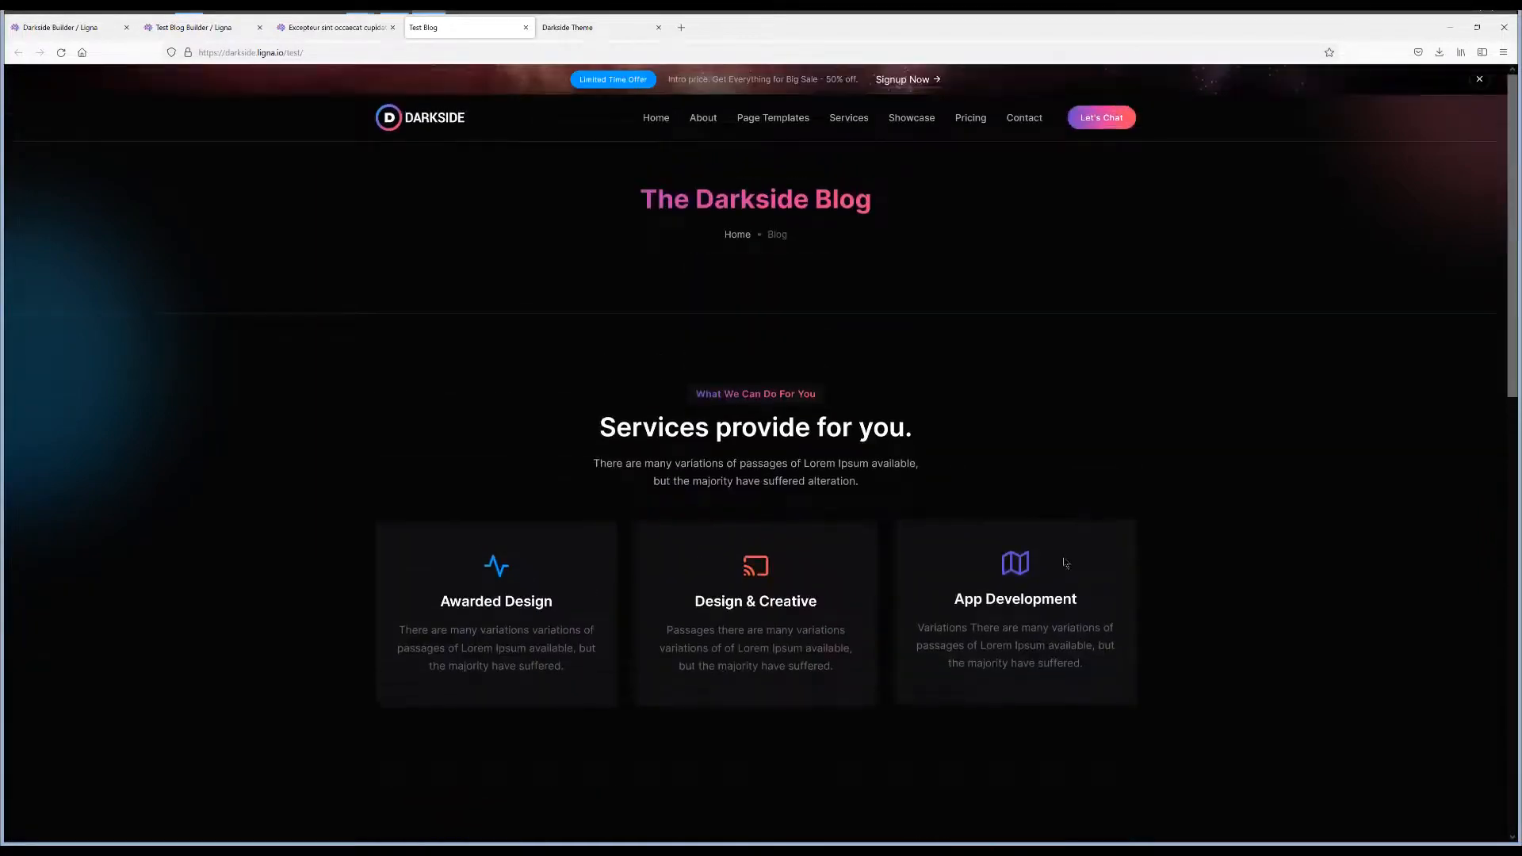
scroll(999, 392, "down", 8)
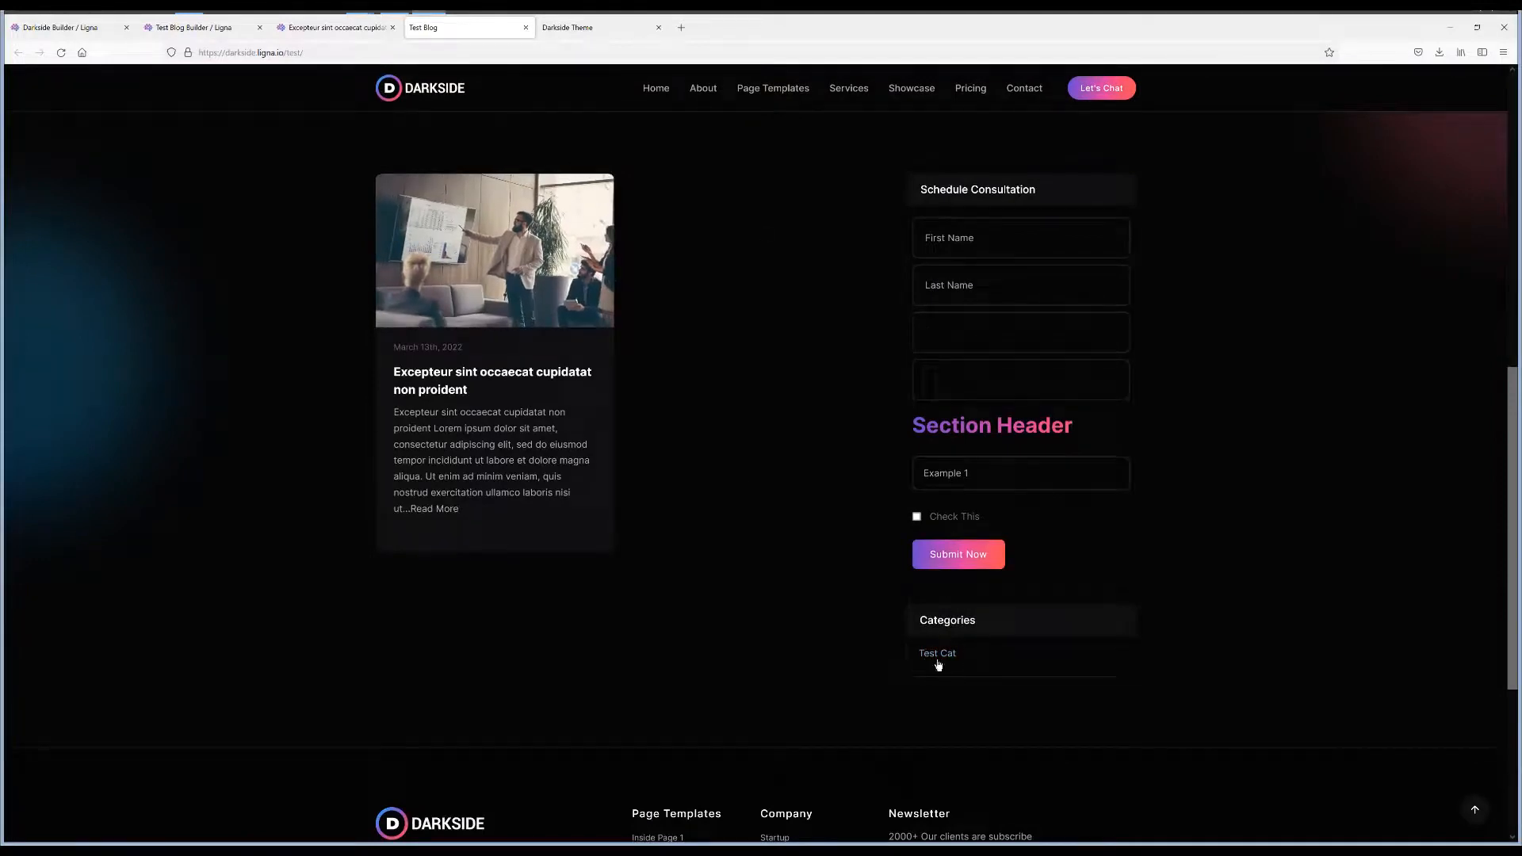
left_click_drag(978, 624, 920, 621)
left_click(970, 629)
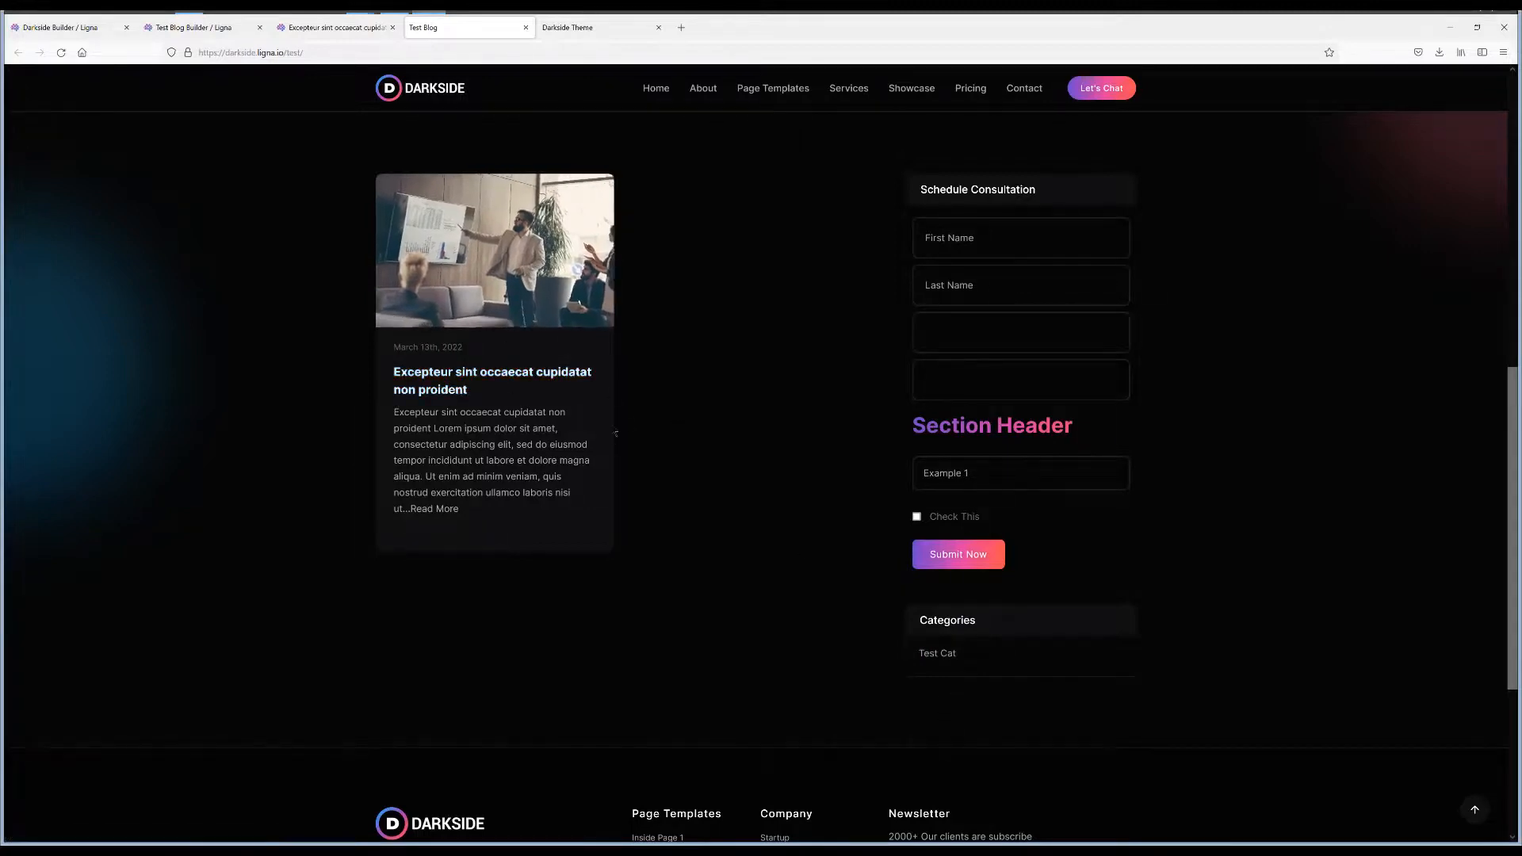
Open the "Excepteur sint occaecat cupidatat non proident" post, look through its live page, and return to the Test Blog builder.
scroll(555, 434, "up", 1)
left_click(490, 434)
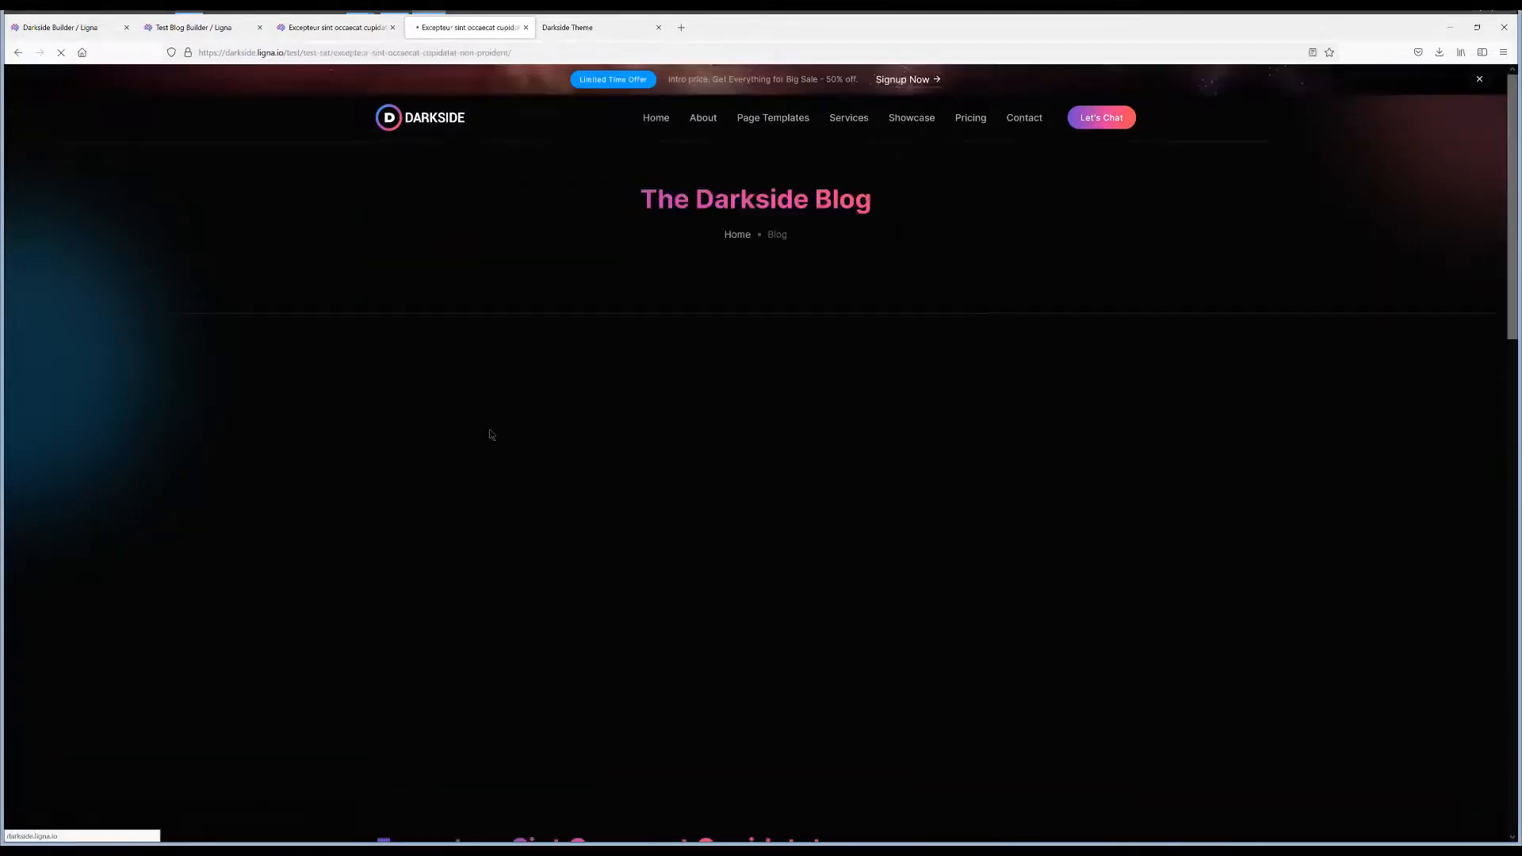
scroll(880, 438, "down", 8)
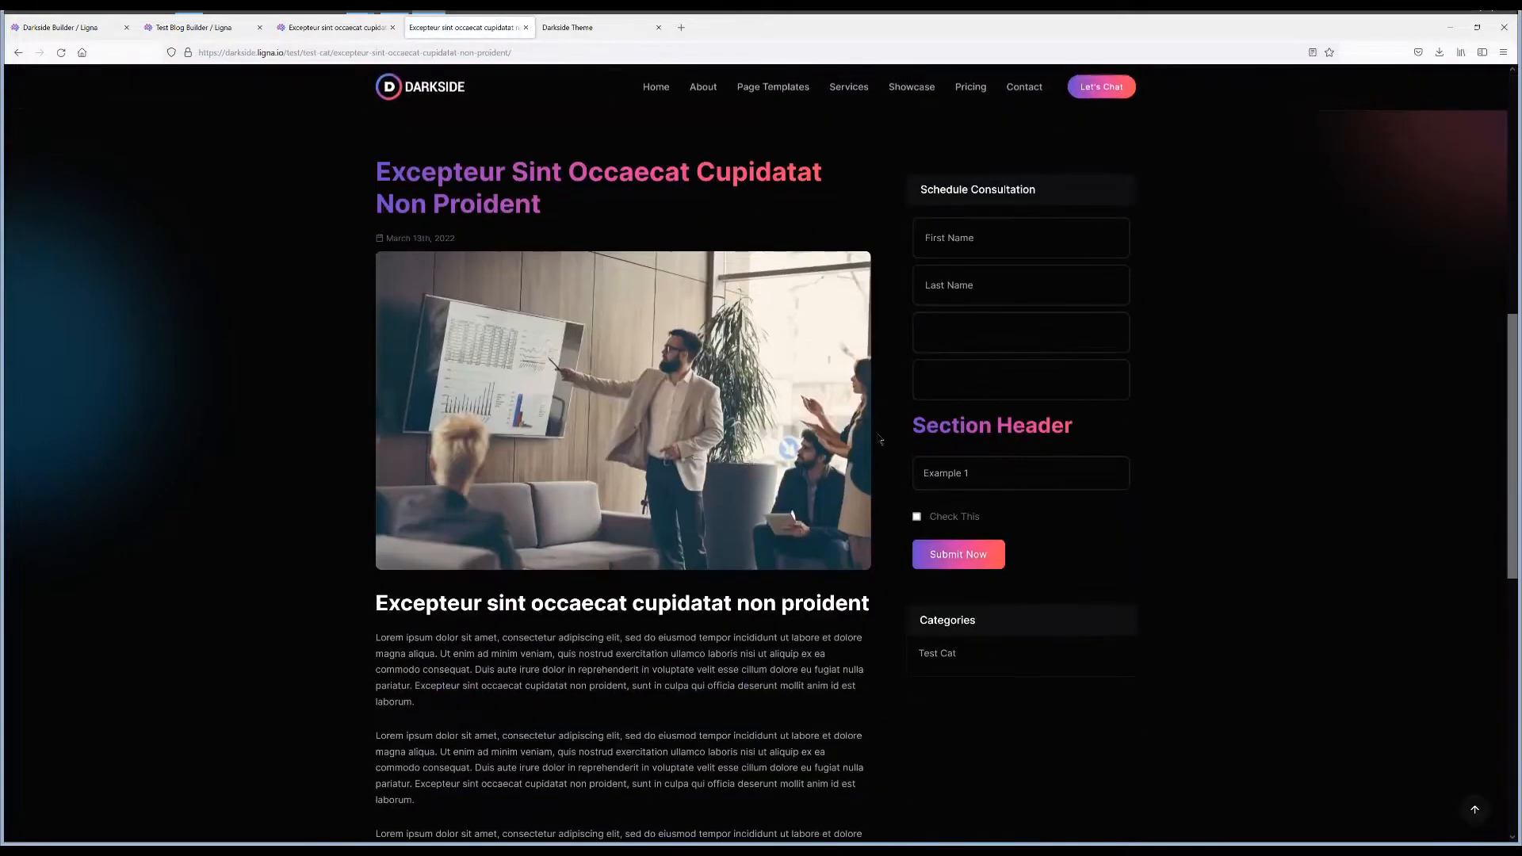
scroll(880, 440, "down", 4)
scroll(639, 526, "down", 5)
scroll(680, 436, "up", 6)
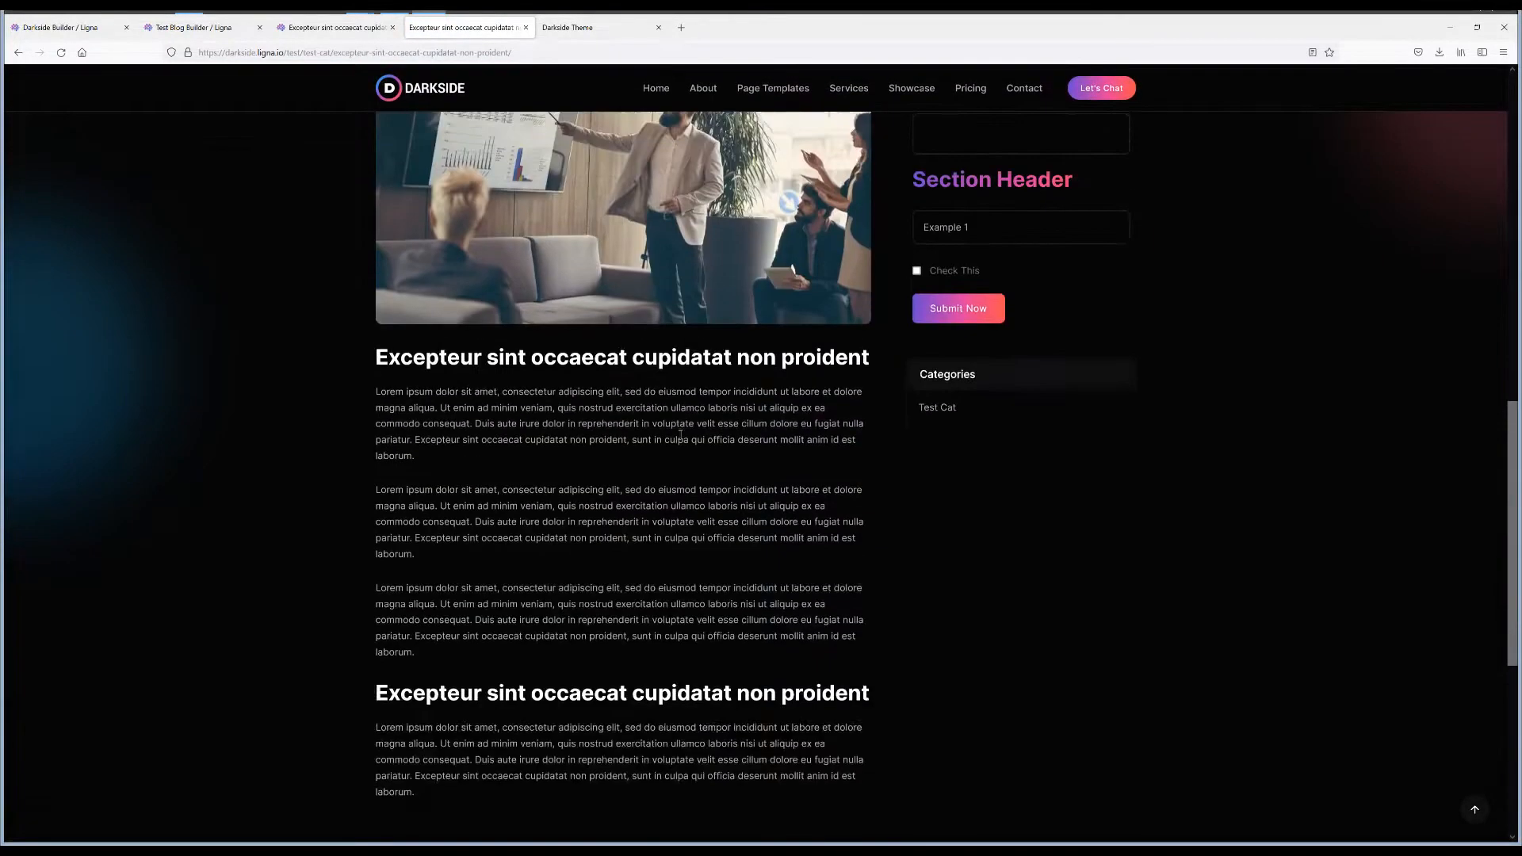
scroll(602, 524, "up", 12)
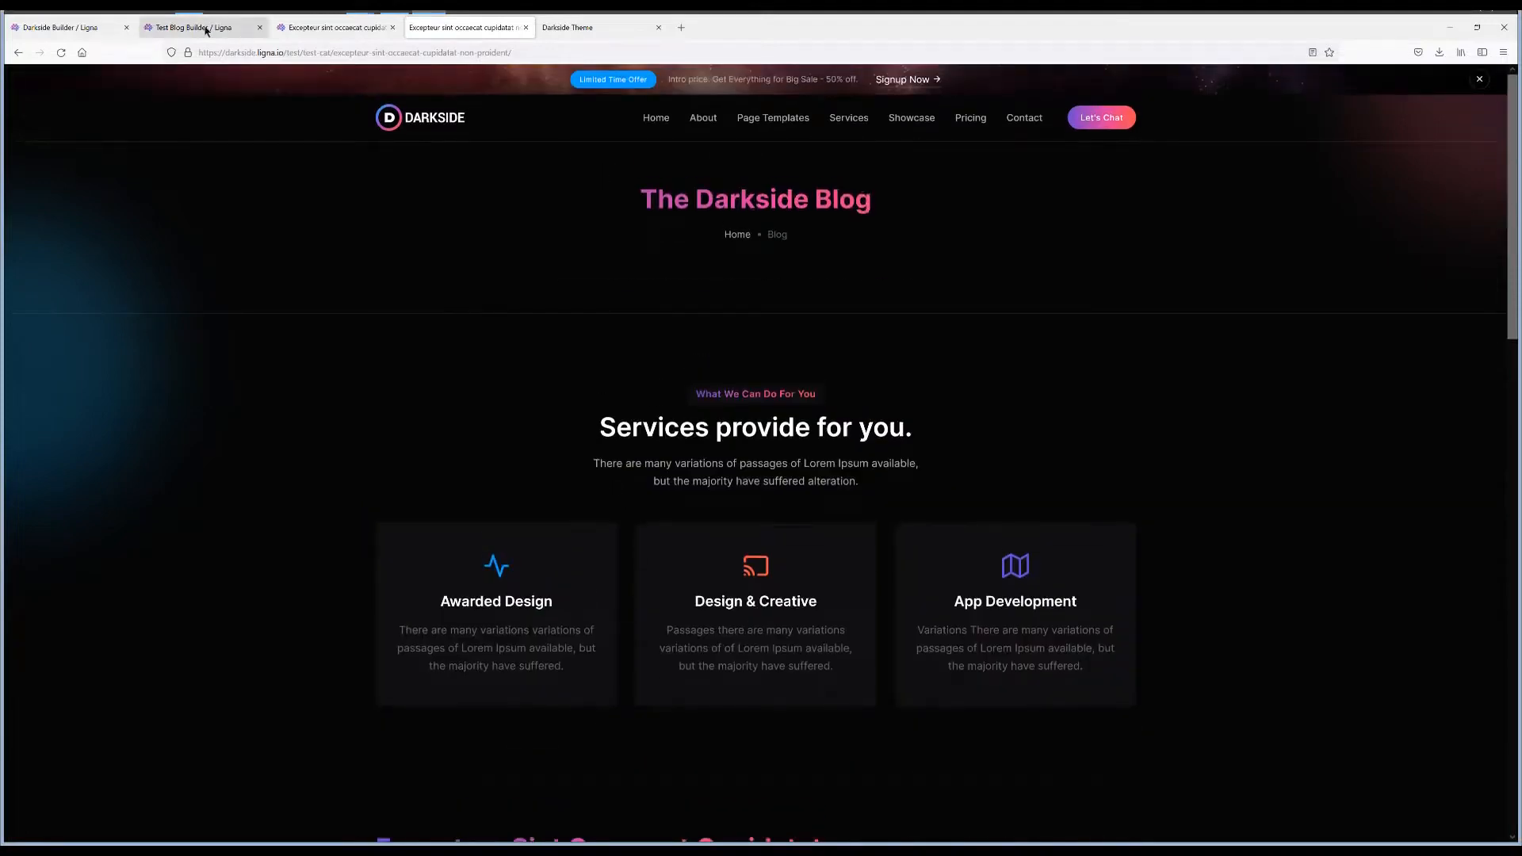
left_click(232, 32)
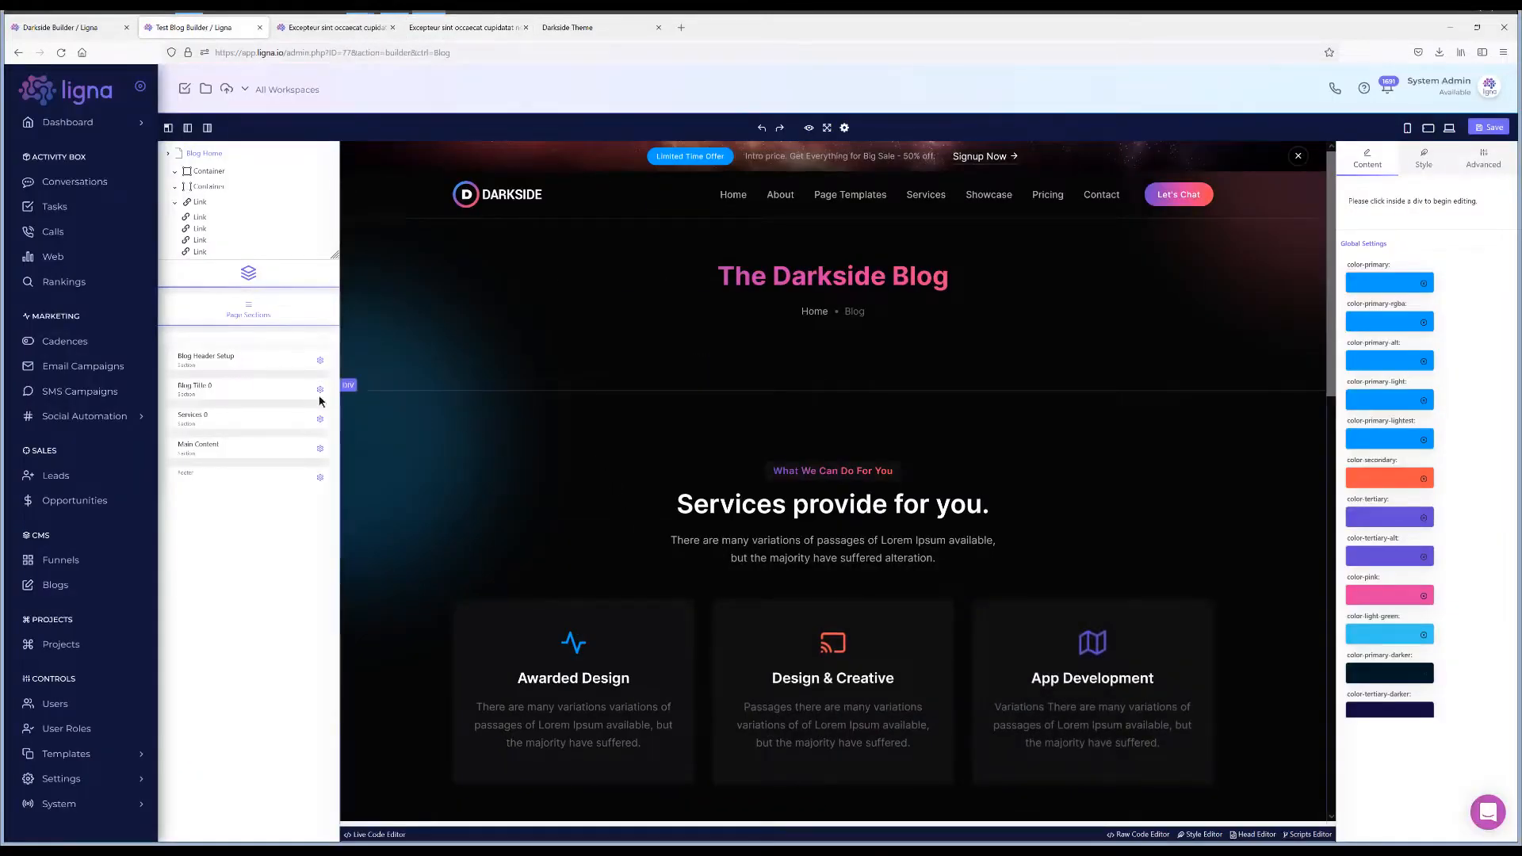